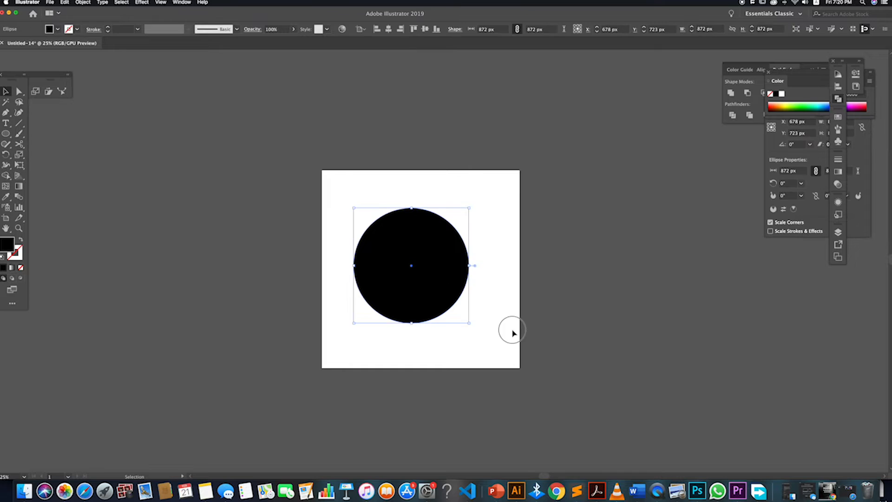
Delete the black circle from the artboard
{"action": "left_click", "coordinate": [511, 330]}
{"action": "left_click", "coordinate": [430, 259]}
{"action": "key", "text": "Delete"}
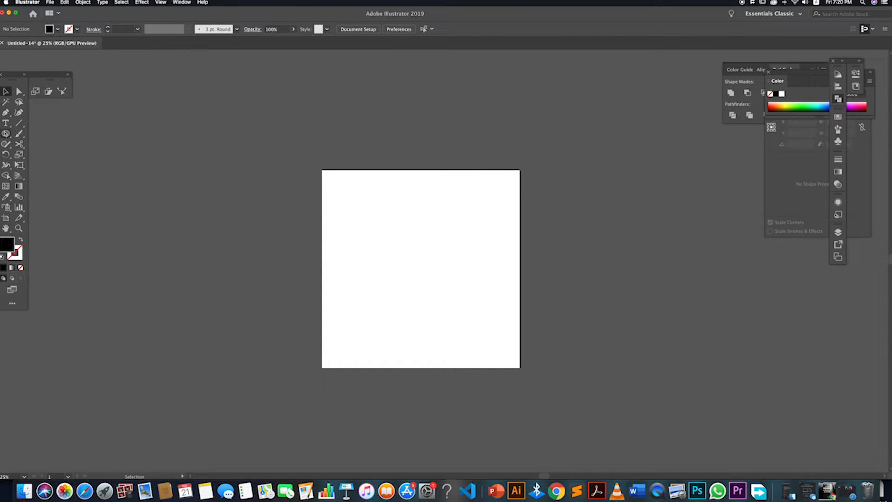
{"action": "left_click", "coordinate": [5, 123]}
{"action": "left_click", "coordinate": [356, 296]}
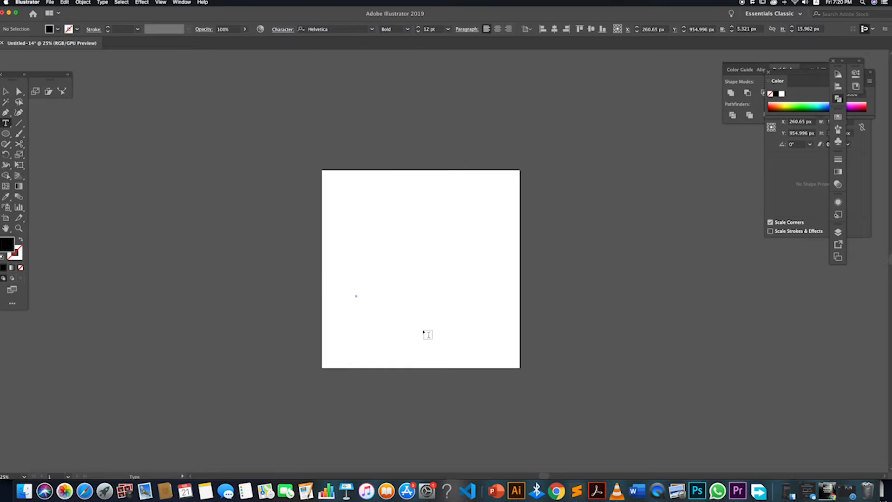
{"action": "left_click", "coordinate": [5, 92]}
{"action": "left_click", "coordinate": [365, 314]}
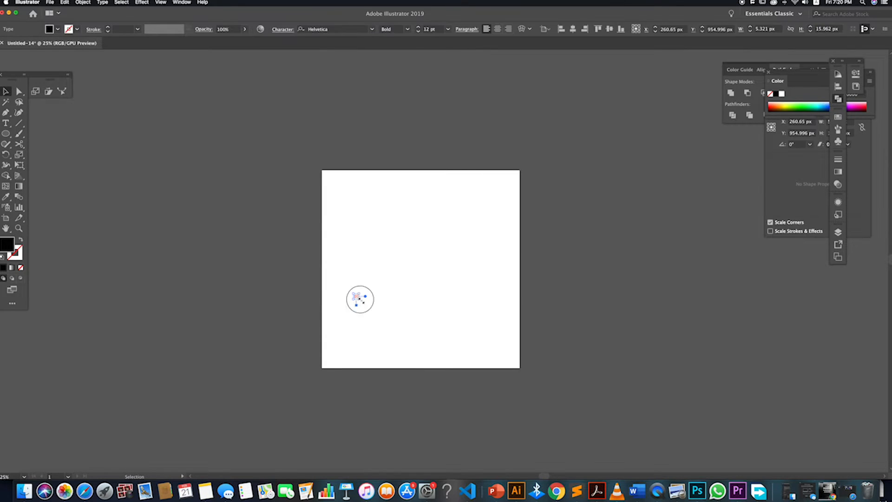
{"action": "left_click_drag", "start_coordinate": [361, 300], "coordinate": [508, 395]}
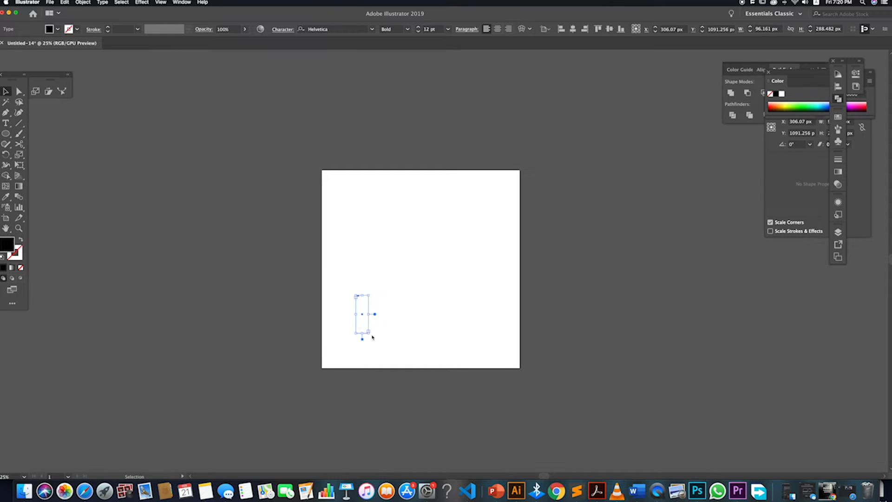
{"action": "left_click_drag", "start_coordinate": [369, 334], "coordinate": [473, 421]}
{"action": "left_click", "coordinate": [444, 368]}
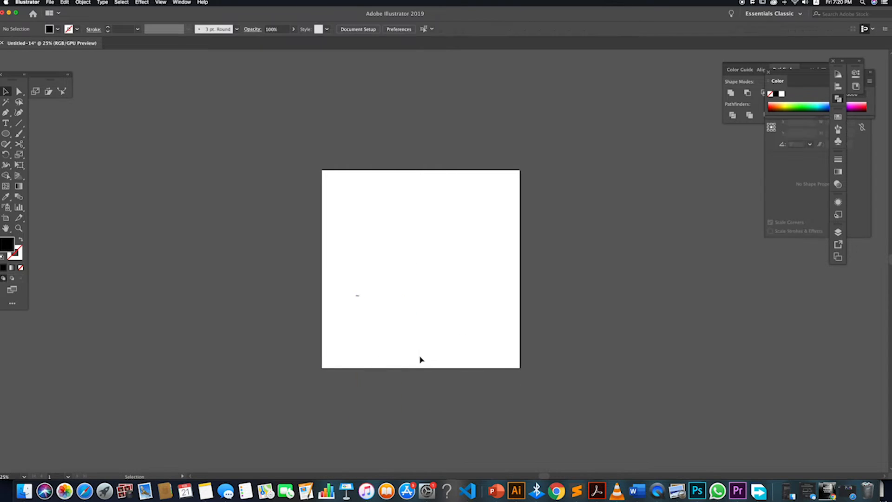
{"action": "left_click_drag", "start_coordinate": [417, 357], "coordinate": [315, 263]}
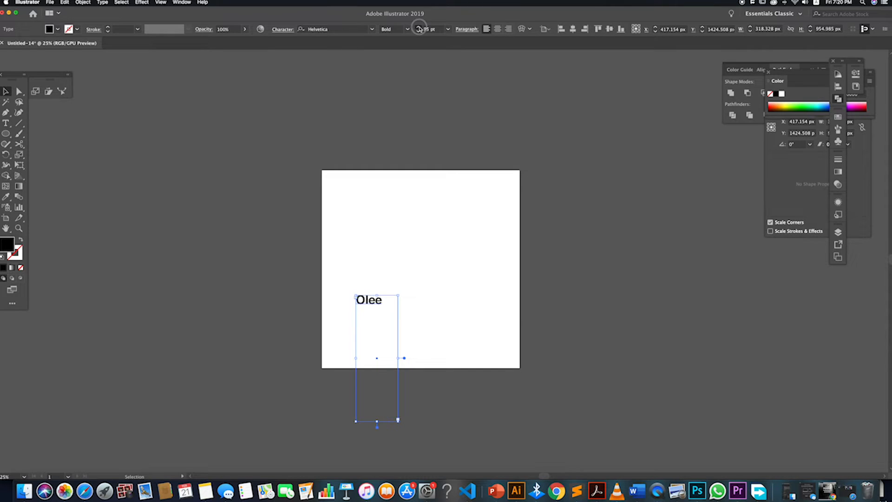
{"action": "left_click", "coordinate": [419, 29]}
{"action": "left_click", "coordinate": [420, 28]}
{"action": "left_click", "coordinate": [419, 29]}
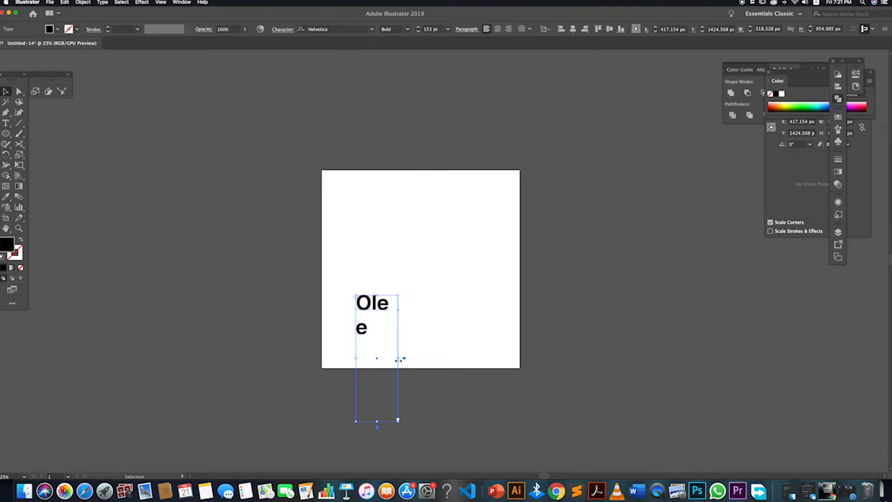
{"action": "left_click_drag", "start_coordinate": [399, 359], "coordinate": [447, 353]}
{"action": "left_click_drag", "start_coordinate": [376, 309], "coordinate": [390, 246]}
{"action": "left_click", "coordinate": [495, 332]}
{"action": "left_click_drag", "start_coordinate": [495, 333], "coordinate": [360, 219]}
{"action": "key", "text": "Delete"}
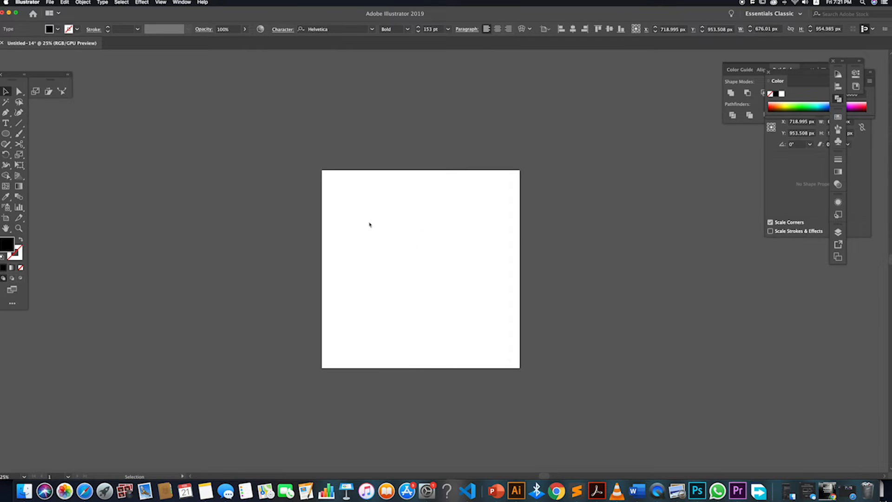
Add the text "Olee" near the middle of the artboard and enlarge it to about 356 pt
{"action": "left_click", "coordinate": [6, 124]}
{"action": "left_click", "coordinate": [374, 281]}
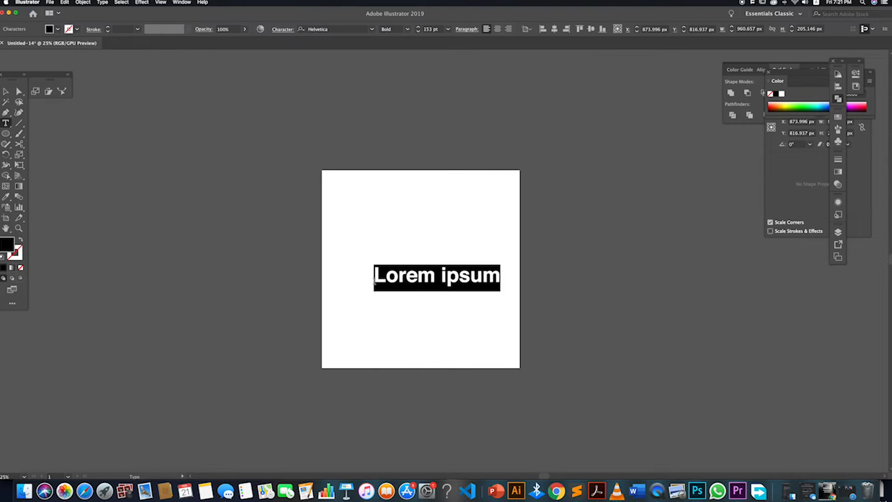
{"action": "type", "text": "Olee"}
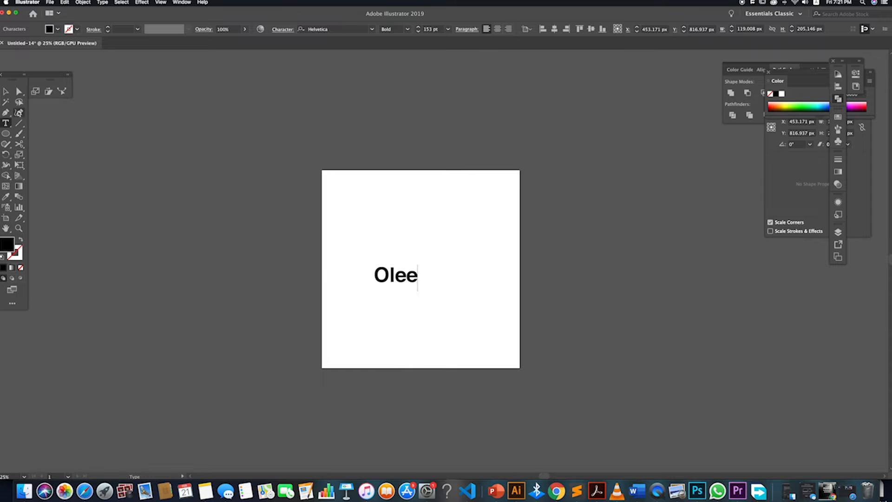
{"action": "key", "text": "Escape"}
{"action": "left_click_drag", "start_coordinate": [419, 292], "coordinate": [422, 269]}
Try other fonts on the Olee text, including Futura, Geneva and Hoefler Text, and return to Helvetica
{"action": "left_click", "coordinate": [336, 30]}
{"action": "key", "text": "Down"}
{"action": "key", "text": "Down"}
{"action": "key", "text": "Down"}
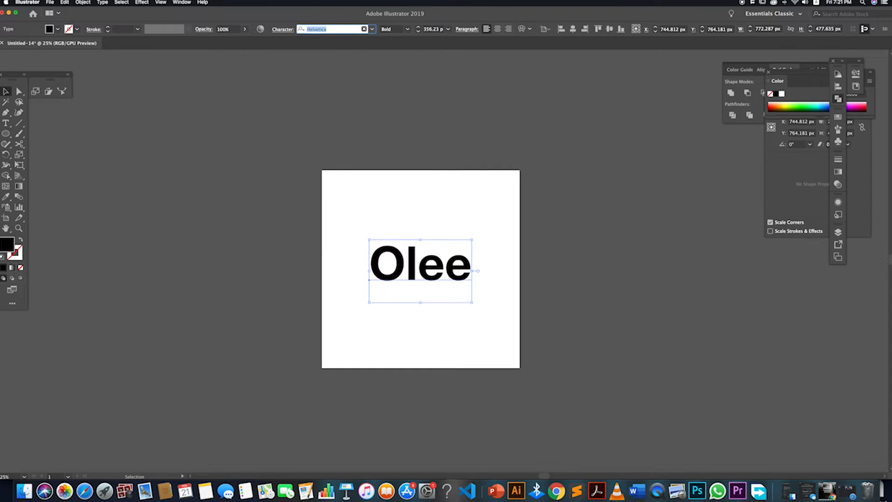
{"action": "key", "text": "Up"}
{"action": "key", "text": "Up"}
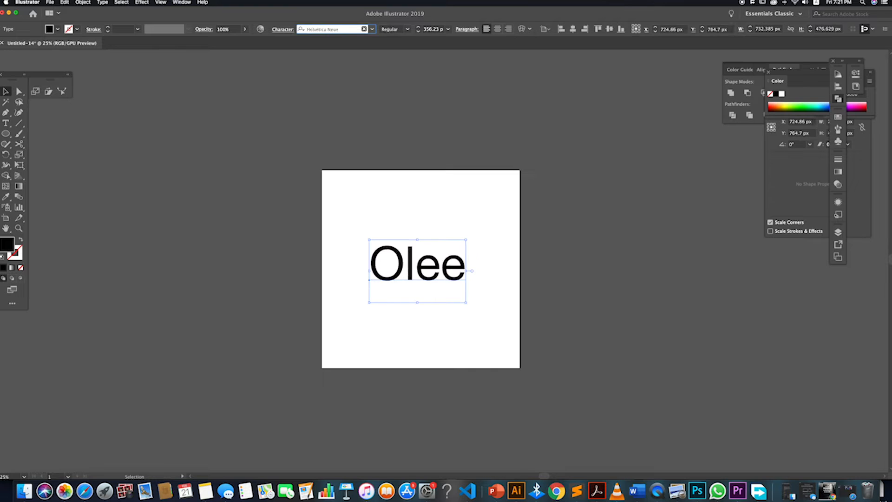
{"action": "key", "text": "Down"}
{"action": "key", "text": "Up"}
{"action": "key", "text": "Down"}
{"action": "key", "text": "Down"}
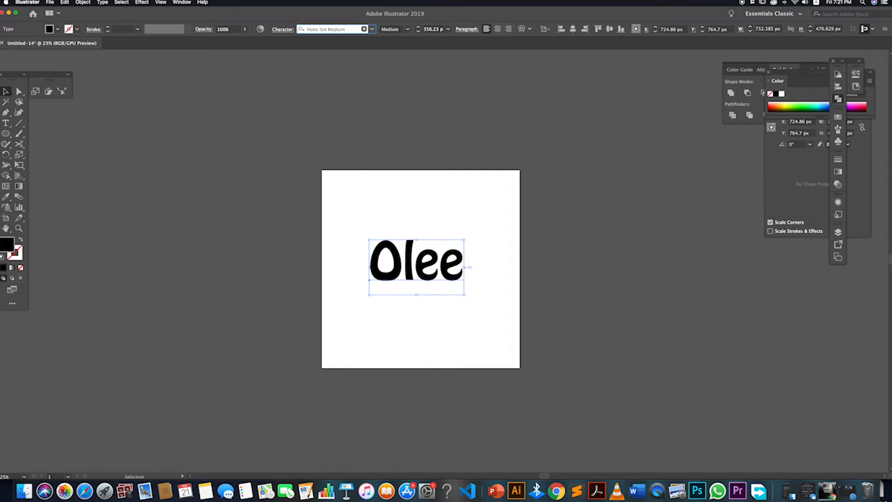
{"action": "key", "text": "Down"}
{"action": "key", "text": "Down"}
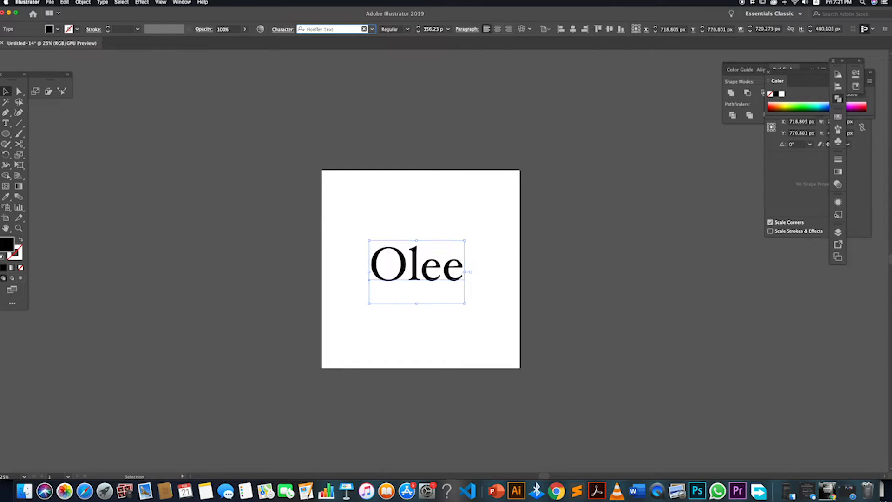
{"action": "key", "text": "Up"}
{"action": "key", "text": "Up"}
{"action": "key", "text": "Up"}
{"action": "key", "text": "Up"}
{"action": "key", "text": "Up"}
{"action": "key", "text": "Up"}
{"action": "key", "text": "Up"}
{"action": "key", "text": "Up"}
{"action": "key", "text": "Up"}
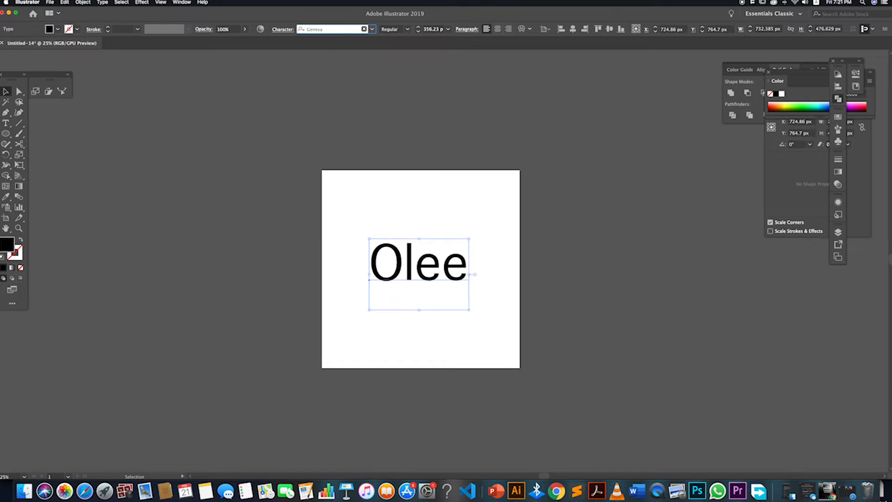
{"action": "key", "text": "Down"}
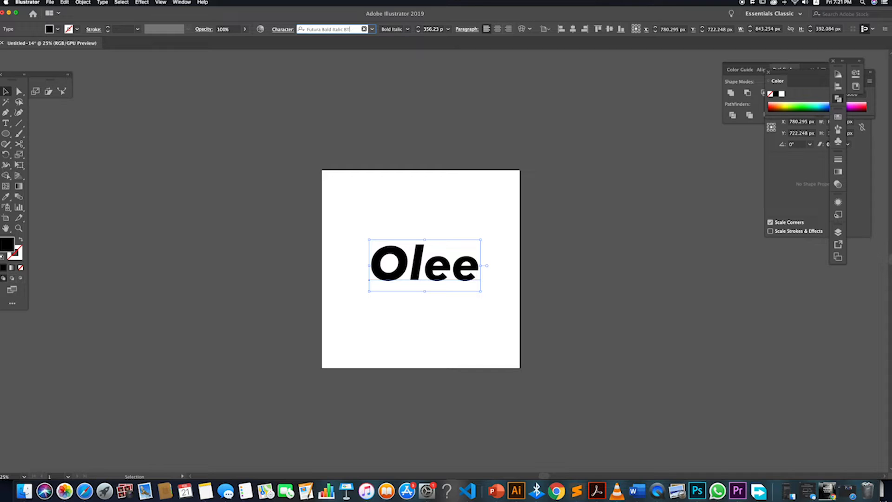
{"action": "key", "text": "Up"}
{"action": "key", "text": "Up"}
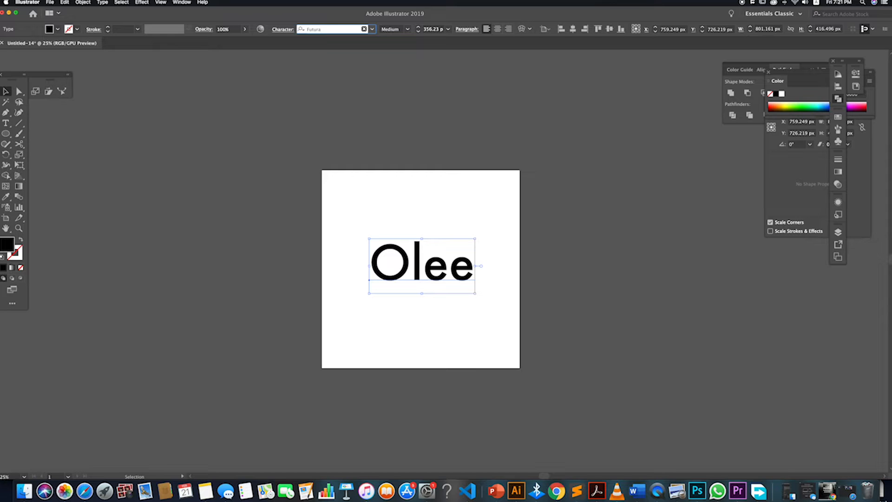
{"action": "key", "text": "Up"}
{"action": "key", "text": "Up"}
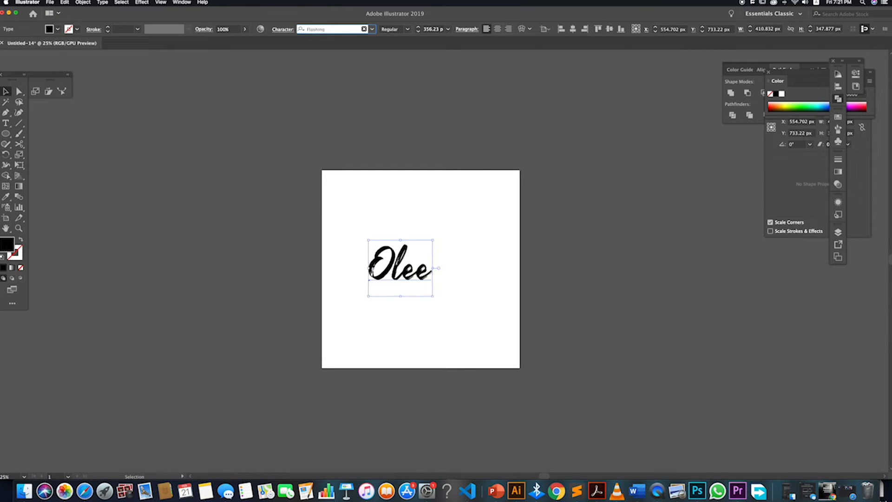
{"action": "key", "text": "Down"}
{"action": "key", "text": "Down"}
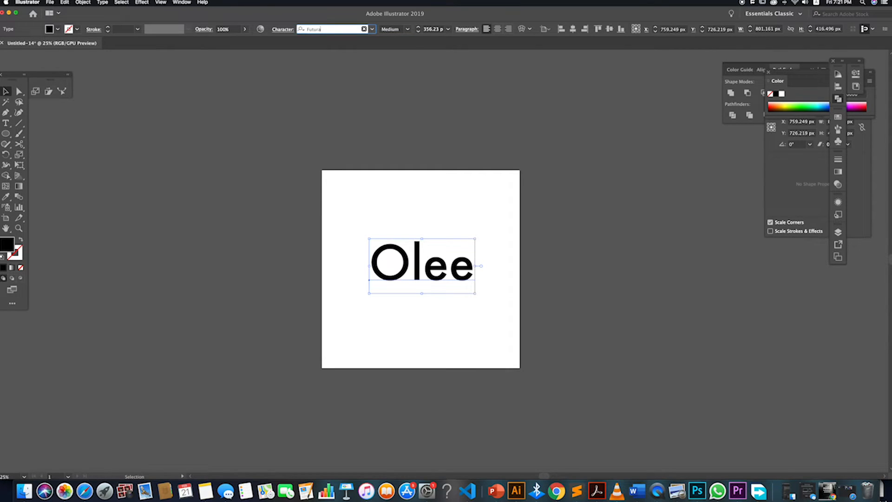
{"action": "key", "text": "Down"}
{"action": "key", "text": "Down"}
{"action": "key", "text": "Down"}
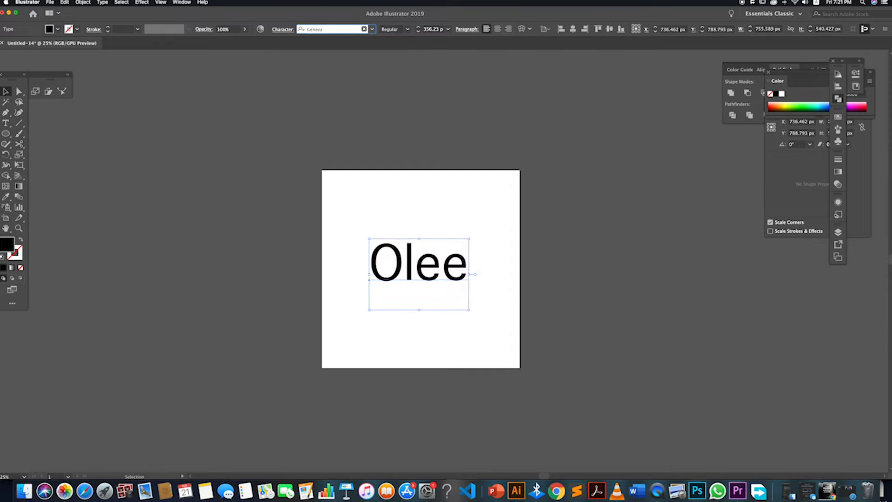
{"action": "key", "text": "Down"}
{"action": "key", "text": "Down"}
{"action": "key", "text": "Down"}
{"action": "key", "text": "Down"}
{"action": "key", "text": "Down"}
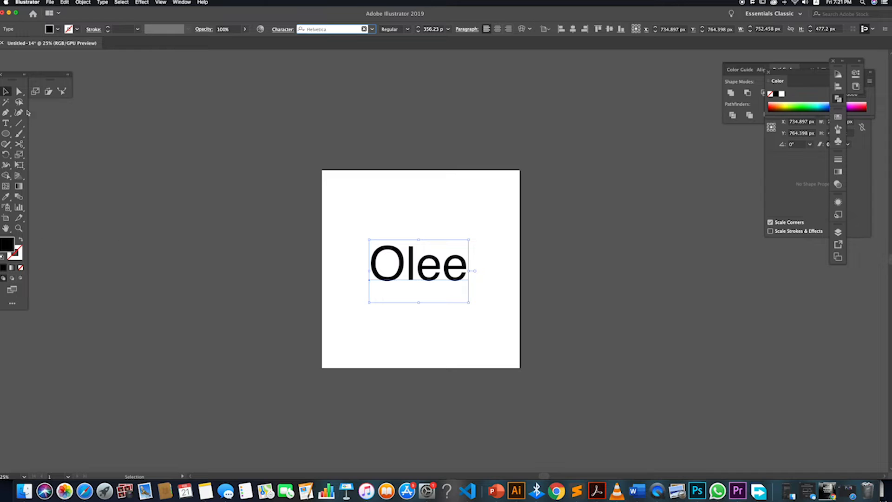
Enlarge the Olee text to about 481 pt and set its font style to Bold
{"action": "left_click", "coordinate": [455, 373]}
{"action": "left_click", "coordinate": [429, 277]}
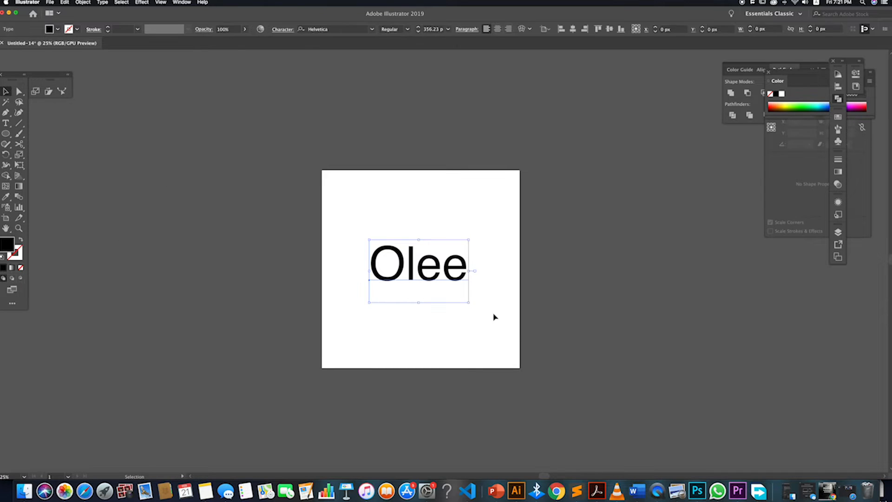
{"action": "left_click_drag", "start_coordinate": [470, 305], "coordinate": [443, 297]}
{"action": "left_click", "coordinate": [407, 29]}
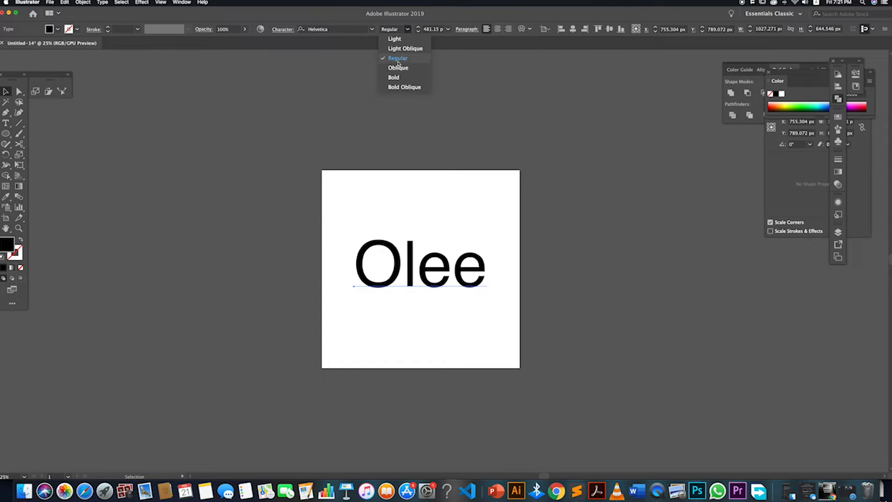
{"action": "left_click", "coordinate": [394, 77]}
{"action": "left_click", "coordinate": [519, 264]}
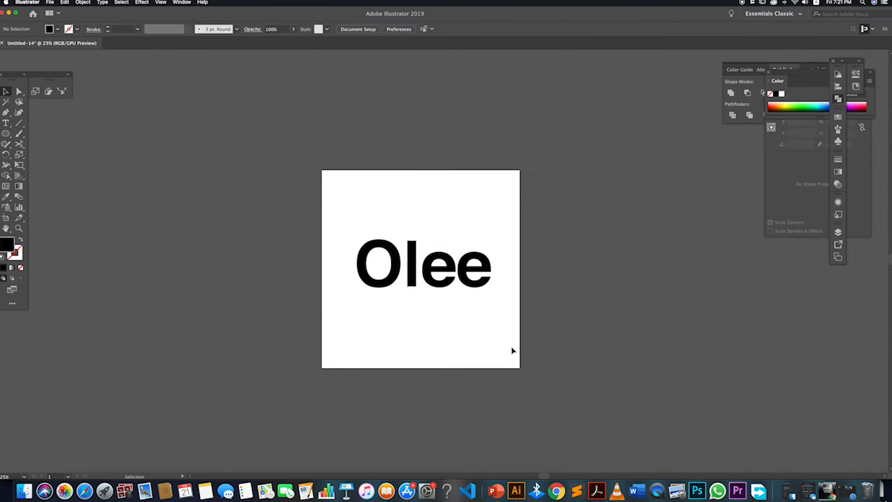
Convert the Olee text to outlines and ungroup the letters
{"action": "left_click", "coordinate": [409, 282]}
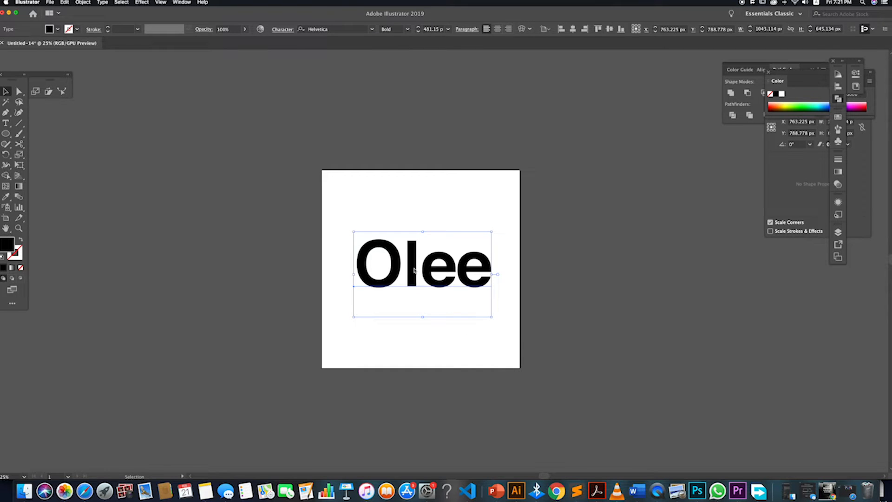
{"action": "right_click", "coordinate": [414, 269]}
{"action": "left_click", "coordinate": [438, 320]}
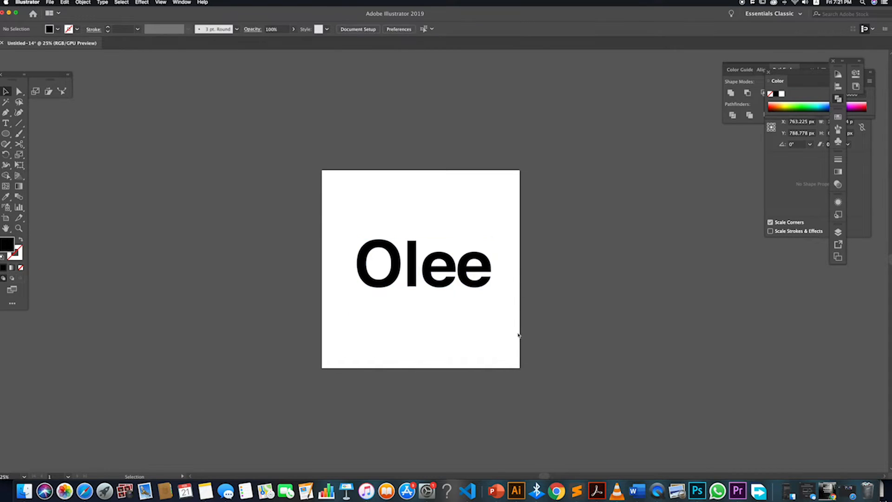
{"action": "right_click", "coordinate": [433, 276]}
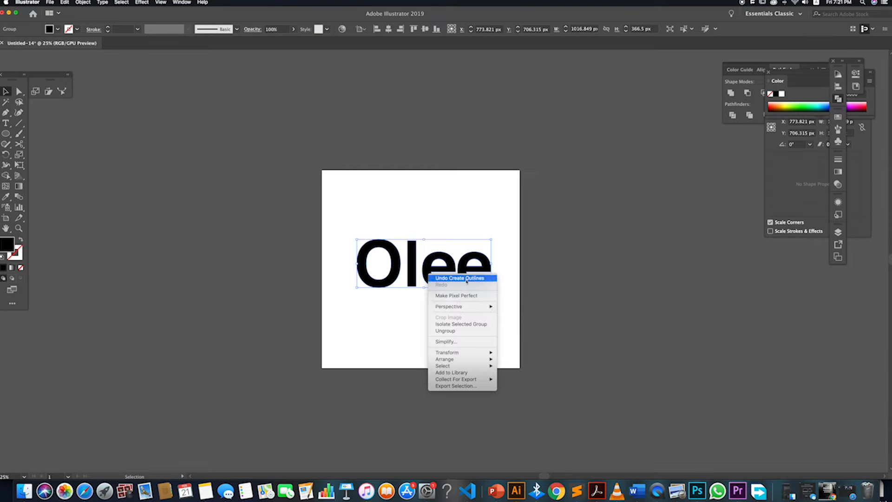
{"action": "left_click", "coordinate": [440, 330]}
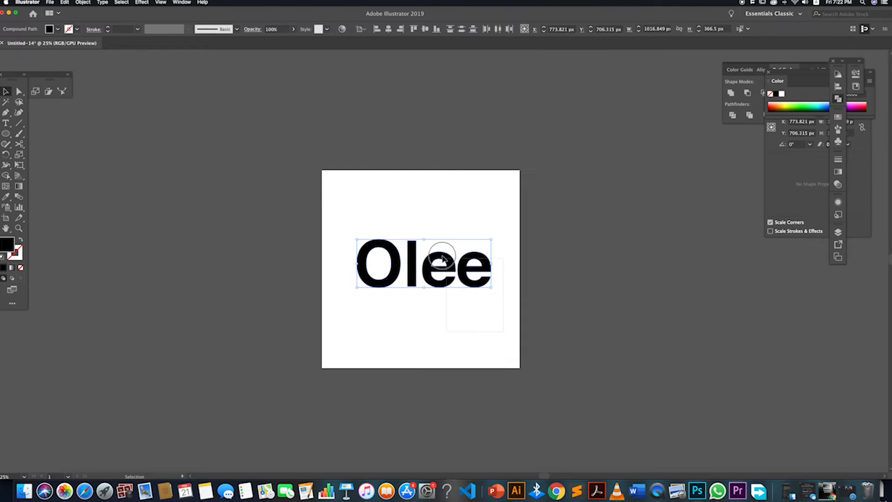
{"action": "left_click", "coordinate": [516, 350]}
Move the letters "lee" away from the O, past the artboard's right edge
{"action": "left_click", "coordinate": [423, 268]}
{"action": "left_click_drag", "start_coordinate": [423, 269], "coordinate": [532, 279]}
{"action": "left_click", "coordinate": [454, 323]}
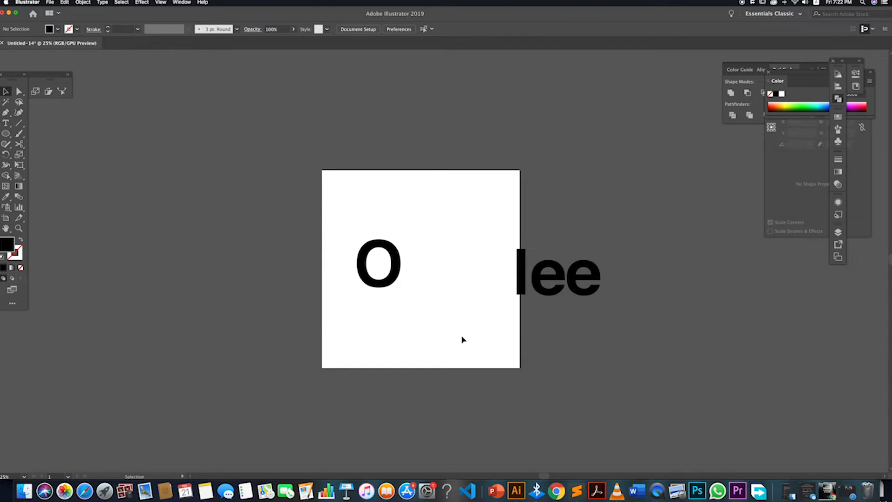
Move the O near the artboard's centre and scale it up to about 773 by 853 px
{"action": "left_click", "coordinate": [374, 253]}
{"action": "left_click_drag", "start_coordinate": [376, 253], "coordinate": [415, 254]}
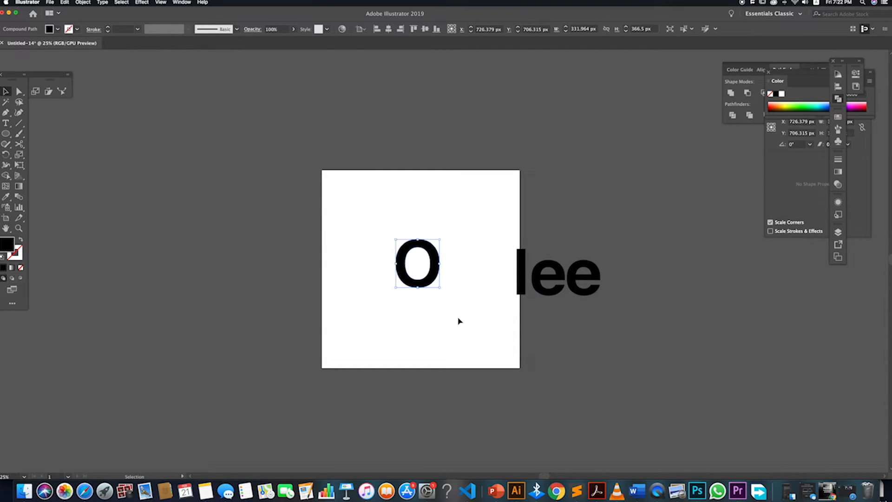
{"action": "left_click_drag", "start_coordinate": [441, 291], "coordinate": [472, 323]}
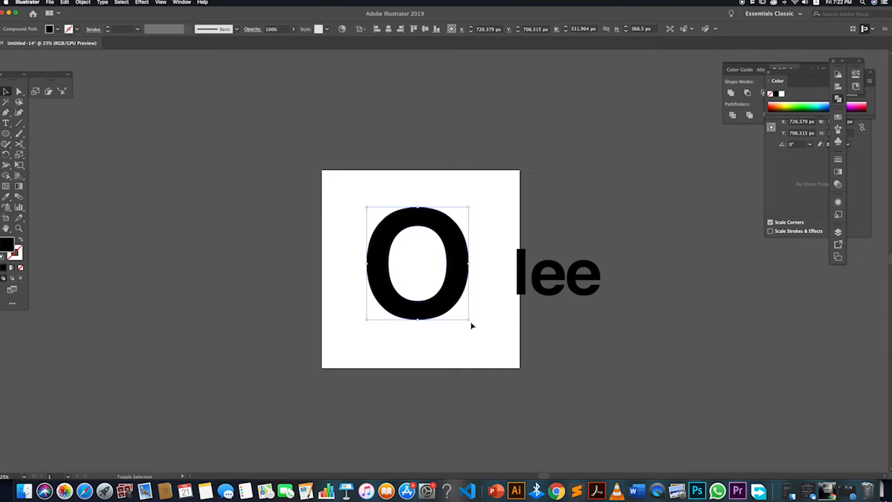
{"action": "left_click", "coordinate": [472, 332]}
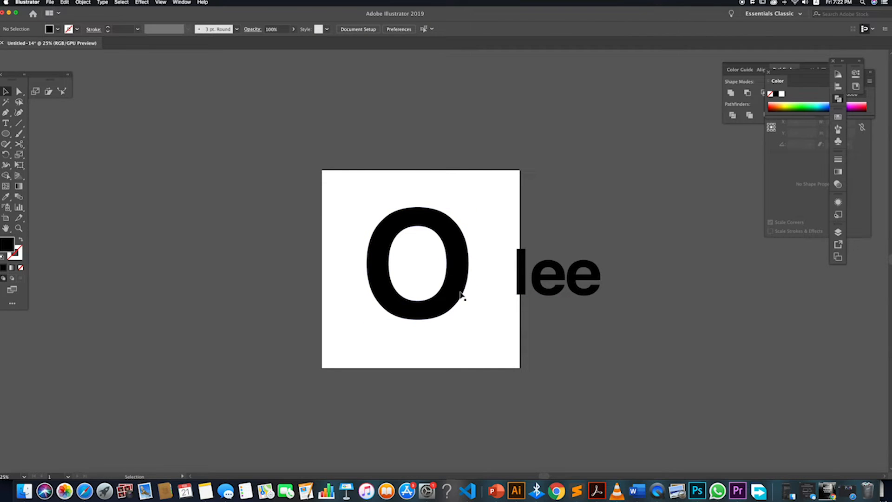
Draw a black circle about 684 px in diameter centred on the letter O
{"action": "left_click", "coordinate": [446, 270]}
{"action": "left_click", "coordinate": [443, 267]}
{"action": "left_click_drag", "start_coordinate": [418, 262], "coordinate": [463, 218]}
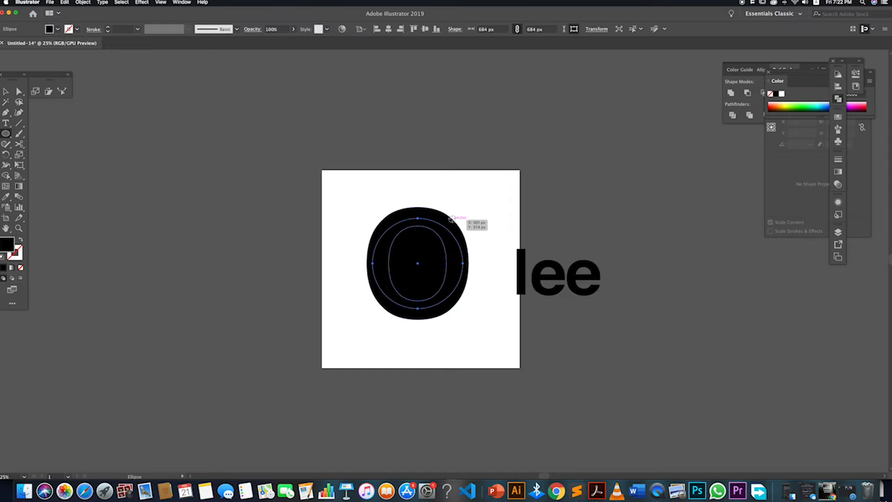
{"action": "left_click", "coordinate": [6, 92]}
{"action": "left_click", "coordinate": [44, 146]}
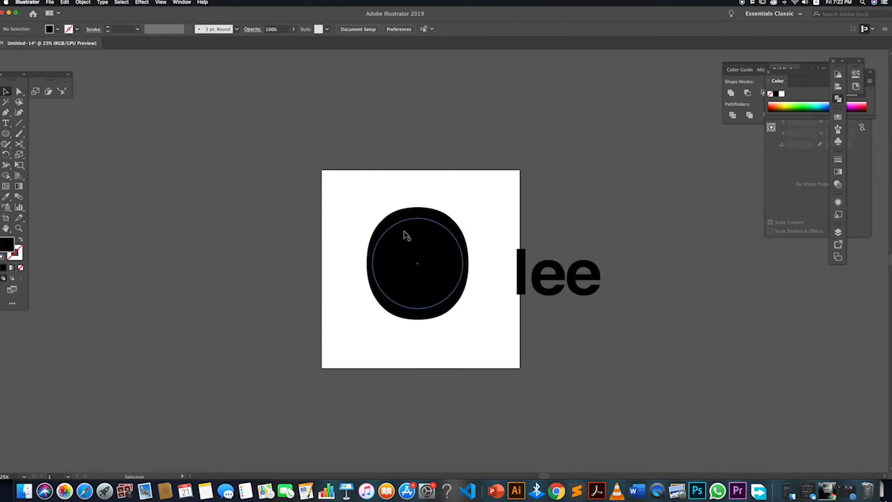
Unite the letter O and the circle on it into one solid black shape with Pathfinder
{"action": "left_click", "coordinate": [405, 229]}
{"action": "left_click", "coordinate": [420, 213], "text": "shift"}
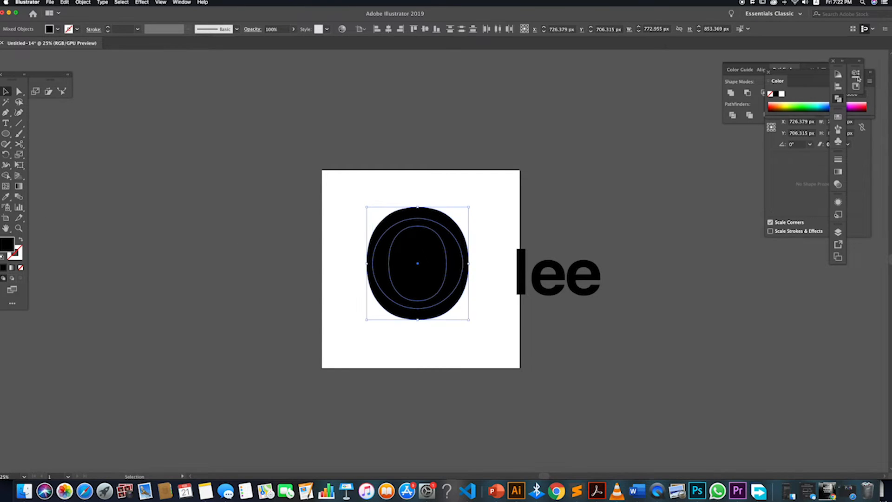
{"action": "left_click", "coordinate": [730, 92]}
{"action": "left_click", "coordinate": [560, 153]}
{"action": "left_click", "coordinate": [444, 245]}
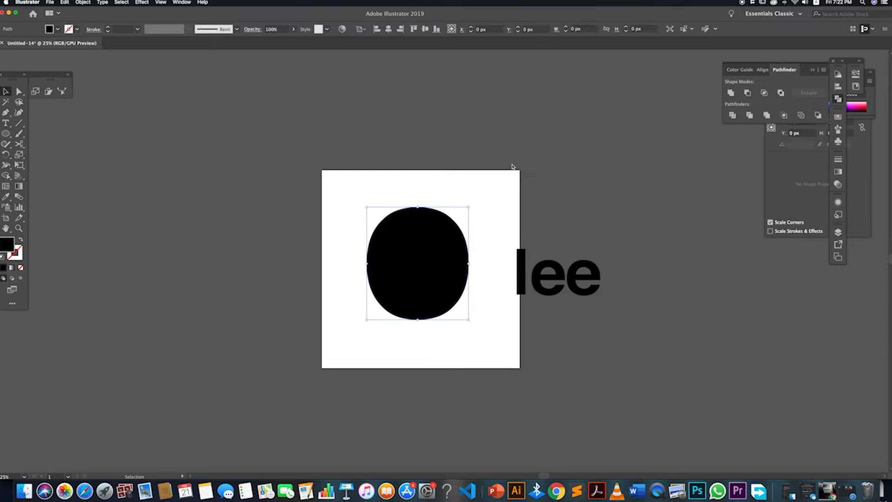
{"action": "left_click", "coordinate": [524, 167]}
{"action": "left_click", "coordinate": [616, 172]}
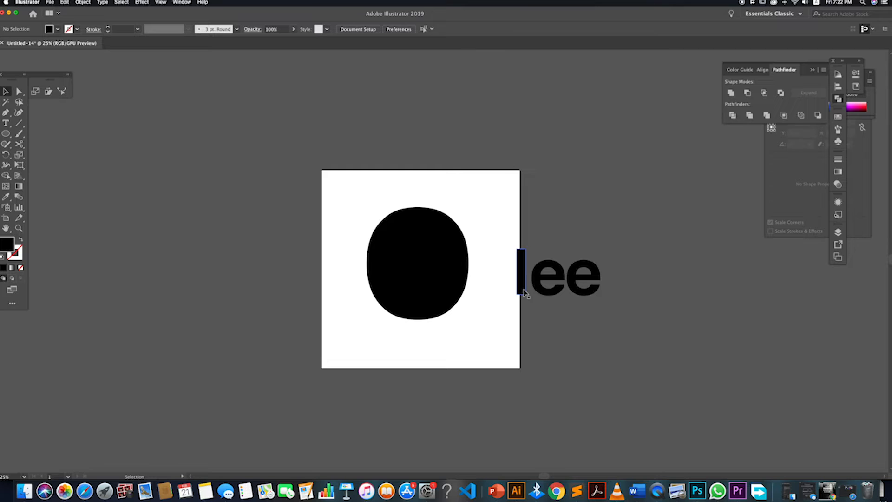
Place a white-filled copy of the letter l on the left part of the black shape and bring it to the front
{"action": "left_click_drag", "start_coordinate": [524, 293], "coordinate": [393, 290]}
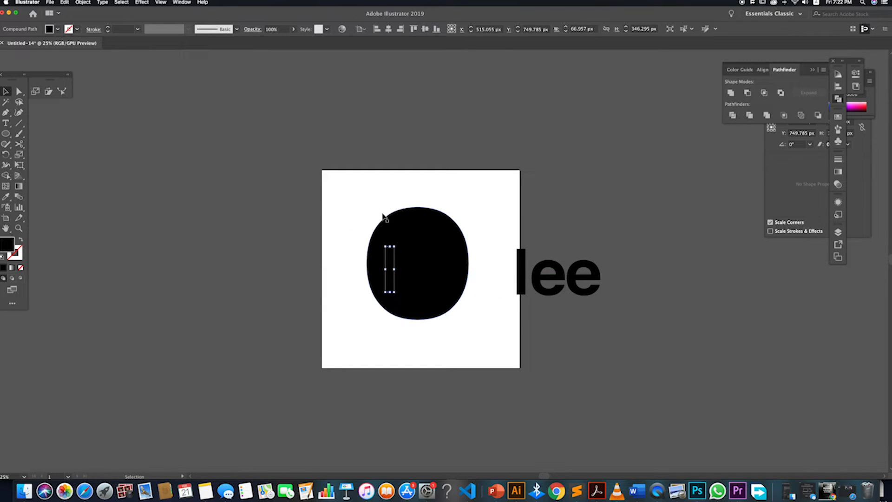
{"action": "key", "text": "i"}
{"action": "left_click", "coordinate": [352, 198]}
{"action": "key", "text": "v"}
{"action": "right_click", "coordinate": [388, 284]}
{"action": "mouse_move", "coordinate": [450, 364]}
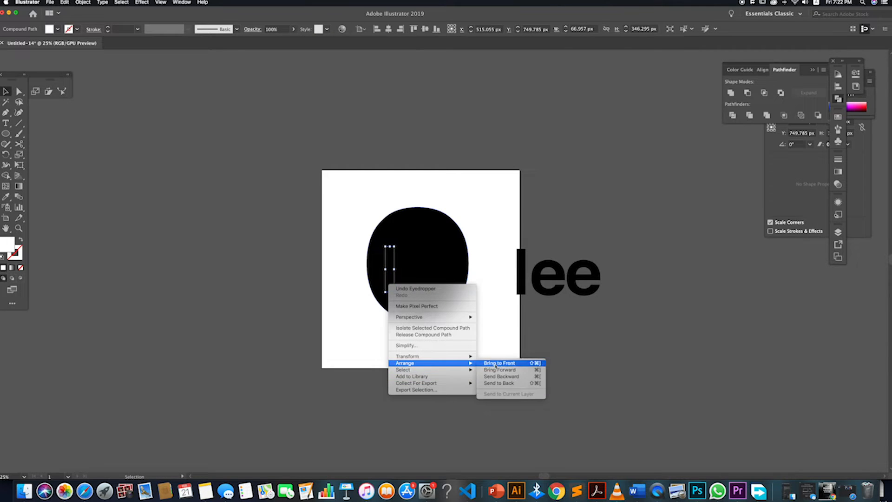
{"action": "left_click", "coordinate": [497, 365]}
Narrow the white bar to about 42 px and shift it slightly up inside the black shape
{"action": "left_click", "coordinate": [424, 375]}
{"action": "mouse_move", "coordinate": [384, 281]}
{"action": "left_mouse_down"}
{"action": "mouse_move", "coordinate": [394, 281]}
{"action": "mouse_move", "coordinate": [392, 259]}
{"action": "mouse_move", "coordinate": [384, 291]}
{"action": "left_mouse_up"}
{"action": "scroll", "coordinate": [394, 274], "scroll_direction": "up", "scroll_amount": 2}
{"action": "left_click", "coordinate": [282, 292]}
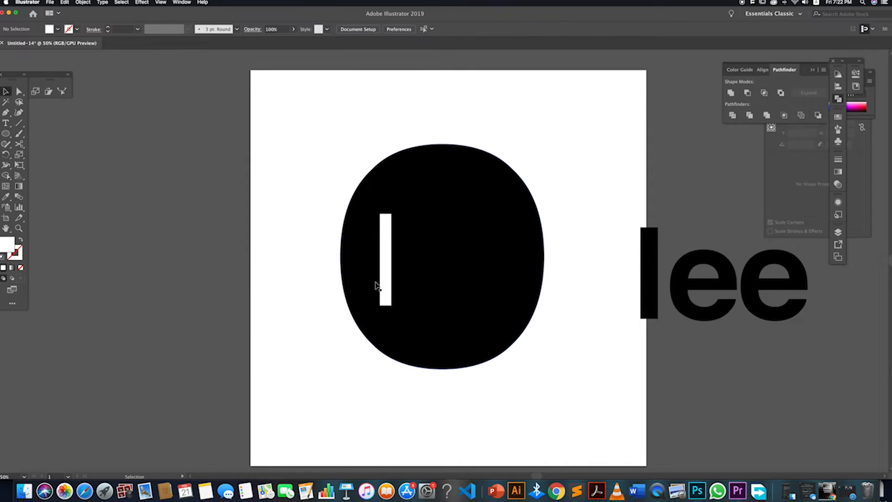
Duplicate the white bar, rotate the copy 90° and shorten it to a crossbar about 87 px wide across the upright bar
{"action": "left_click_drag", "start_coordinate": [385, 285], "coordinate": [375, 274]}
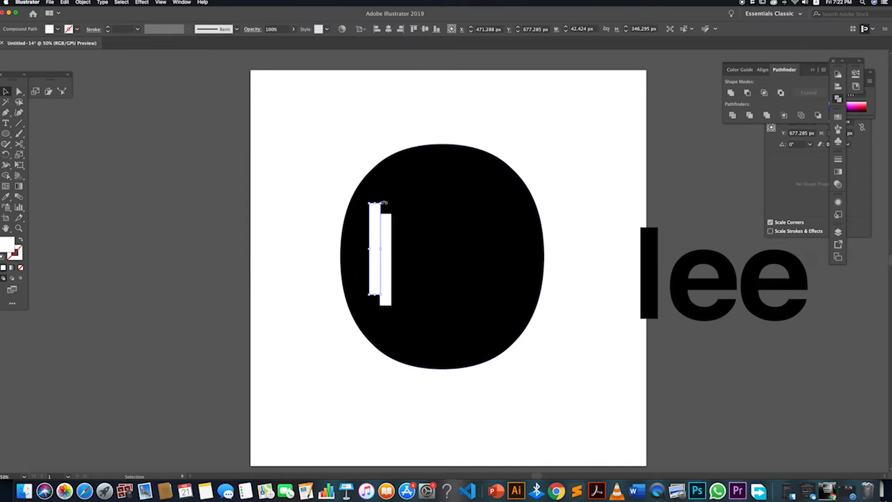
{"action": "left_click_drag", "start_coordinate": [384, 202], "coordinate": [402, 249]}
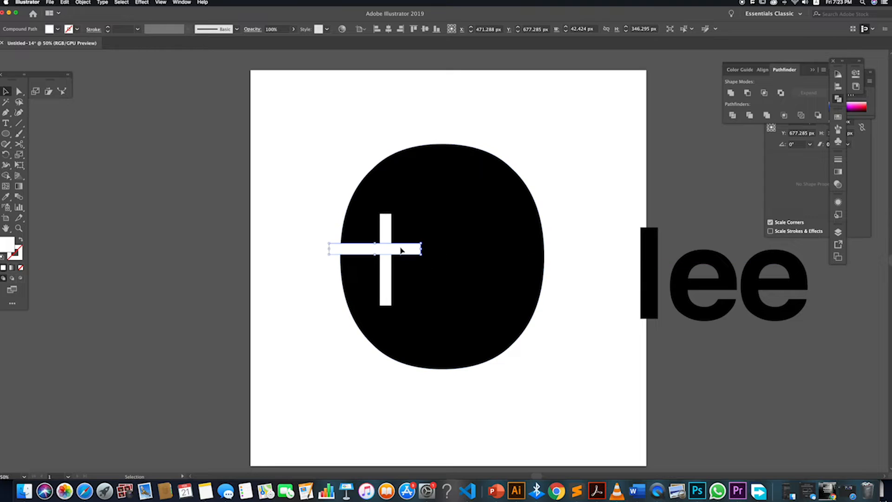
{"action": "left_click_drag", "start_coordinate": [331, 249], "coordinate": [385, 251]}
{"action": "left_click", "coordinate": [259, 356]}
{"action": "left_click", "coordinate": [297, 307]}
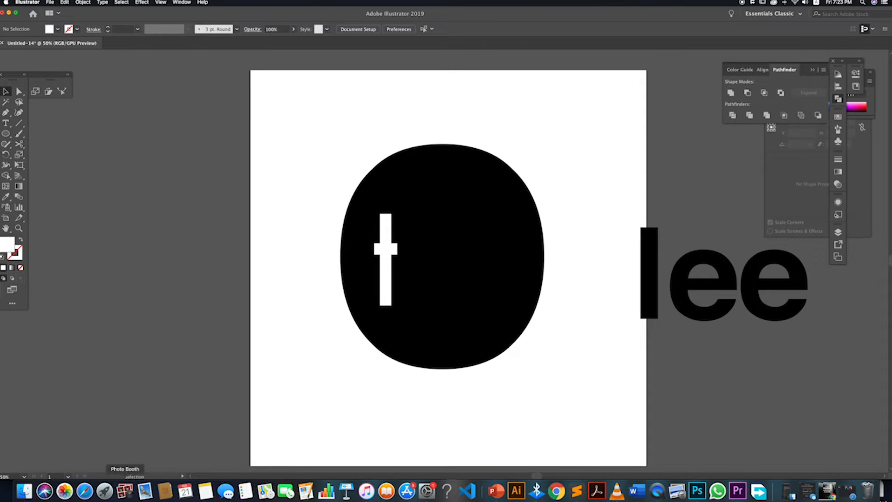
Switch to Safari and search Google Images for "volume dj vector"
{"action": "left_click", "coordinate": [85, 491]}
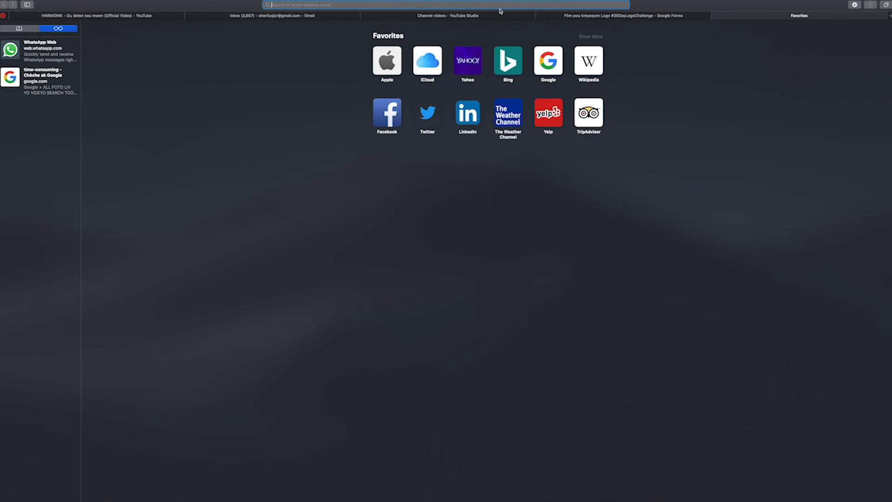
{"action": "type", "text": "google.com"}
{"action": "key", "text": "Return"}
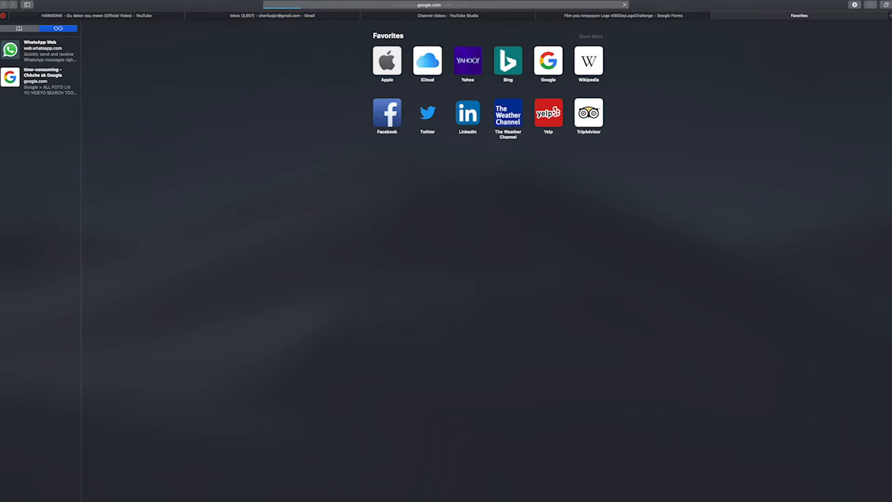
{"action": "left_click", "coordinate": [367, 5]}
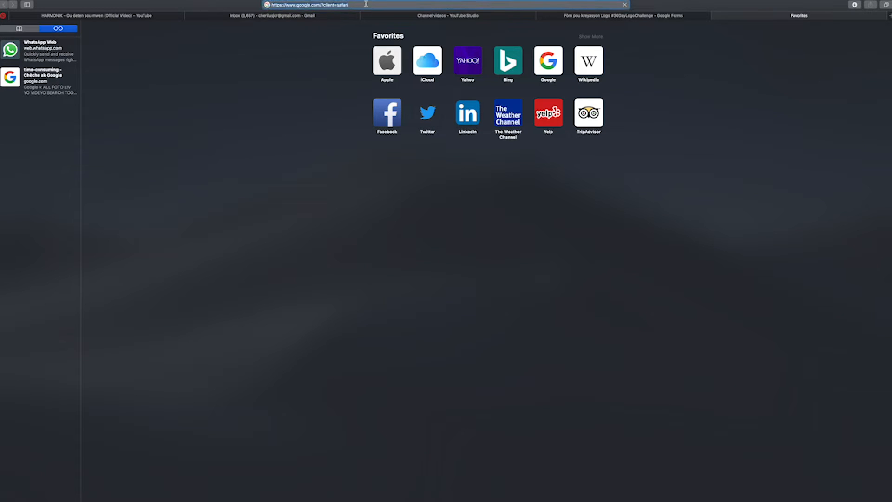
{"action": "type", "text": "dj ve"}
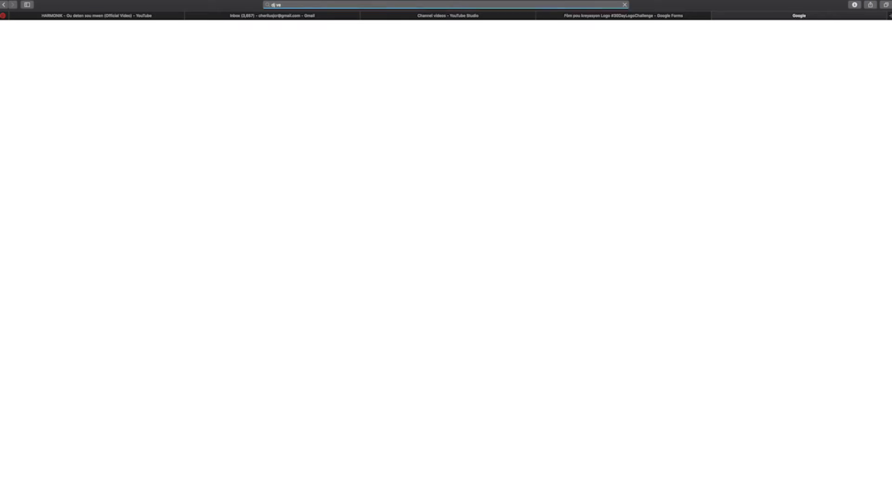
{"action": "key", "text": "Escape"}
{"action": "left_click", "coordinate": [295, 12]}
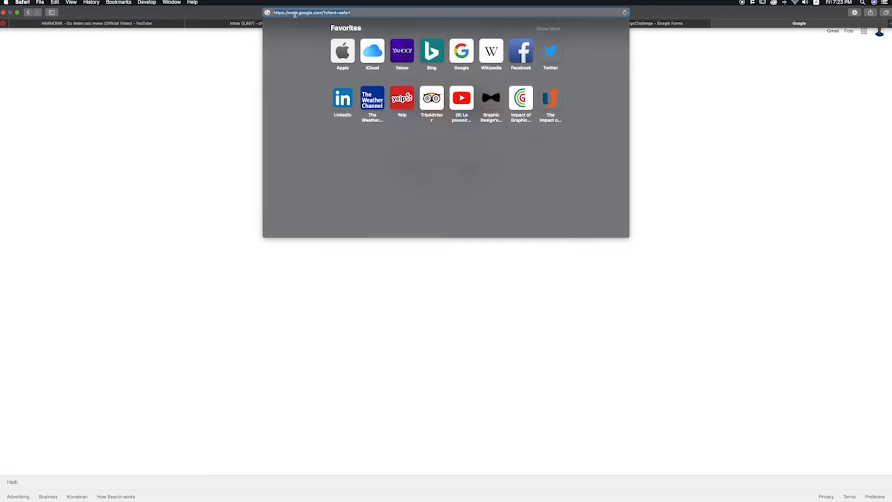
{"action": "type", "text": "volu"}
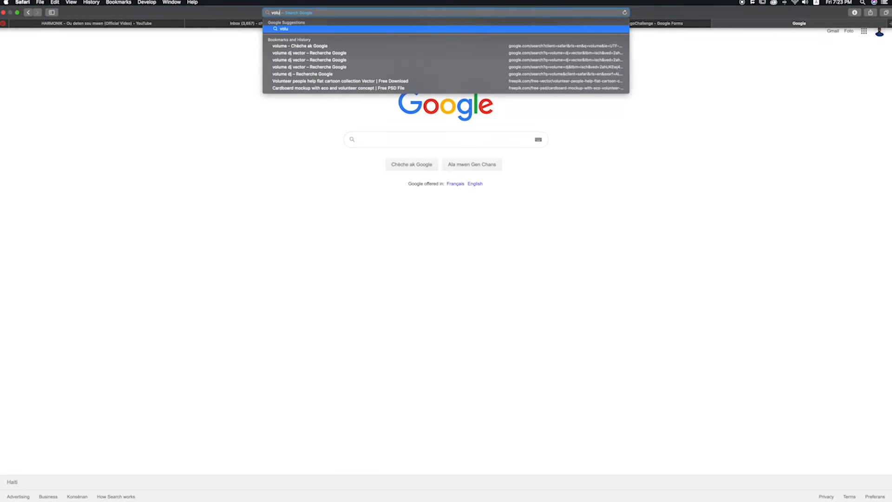
{"action": "type", "text": "me dj"}
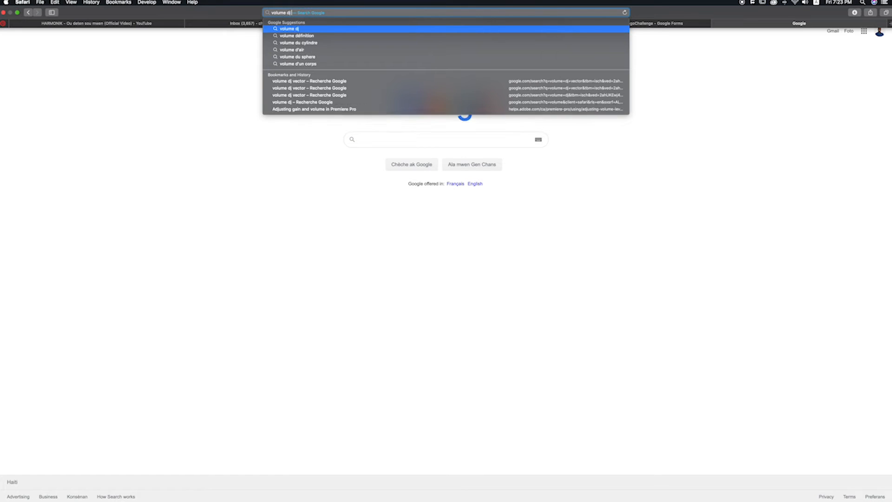
{"action": "type", "text": " vector"}
{"action": "key", "text": "Return"}
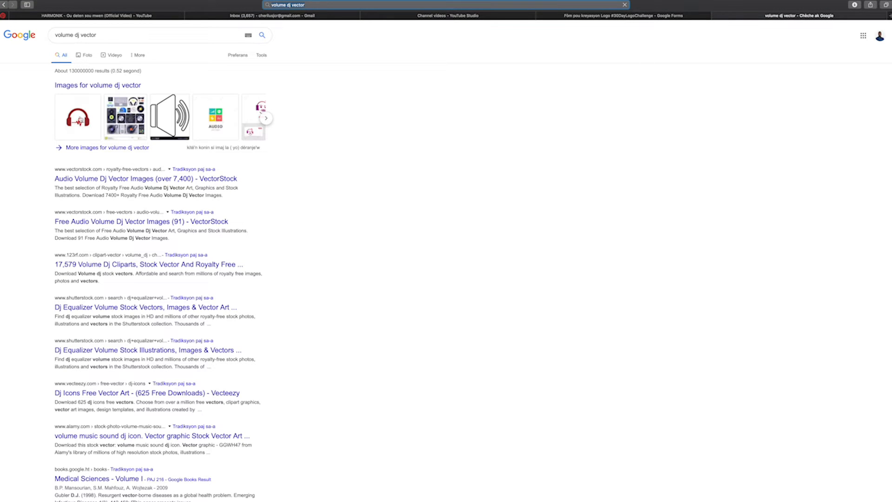
{"action": "left_click", "coordinate": [78, 54]}
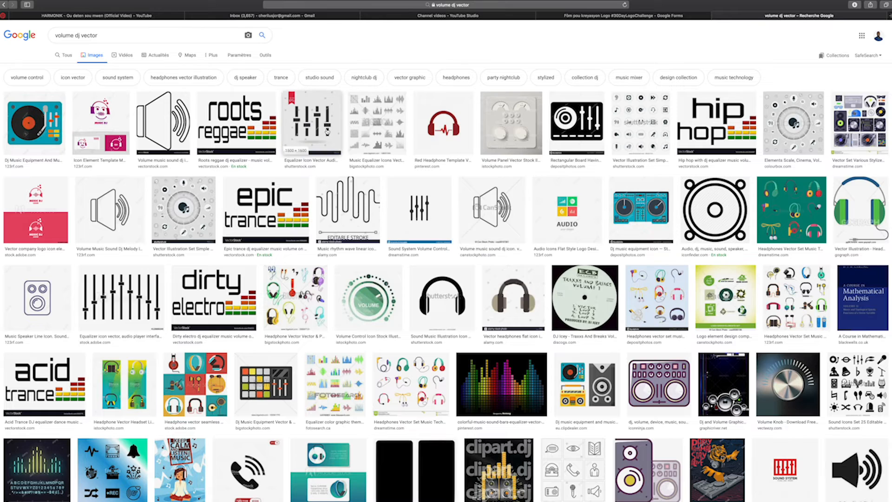
Open the Equalizer Icon Vector result with four sliders and copy its image
{"action": "left_click", "coordinate": [313, 123]}
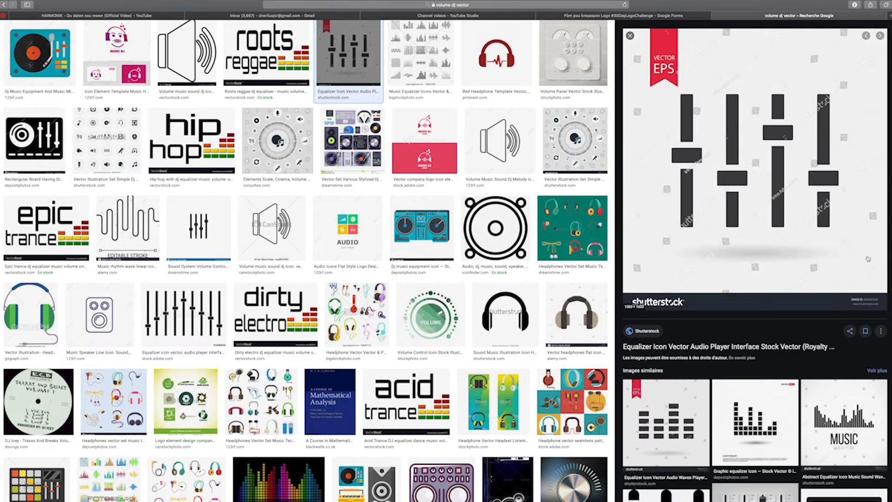
{"action": "right_click", "coordinate": [715, 165]}
{"action": "left_click", "coordinate": [742, 278]}
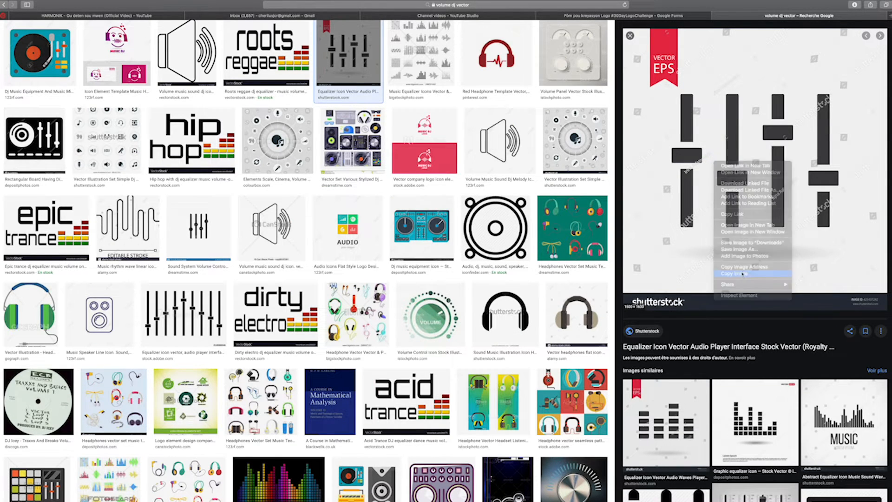
{"action": "mouse_move", "coordinate": [697, 491]}
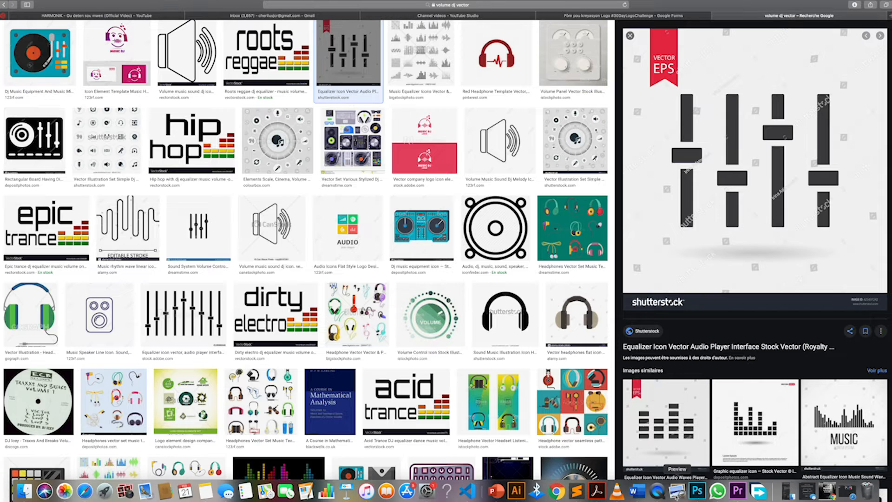
Switch to Illustrator, paste the equalizer image and place it against the artboard's left edge as a reference
{"action": "left_click", "coordinate": [516, 492]}
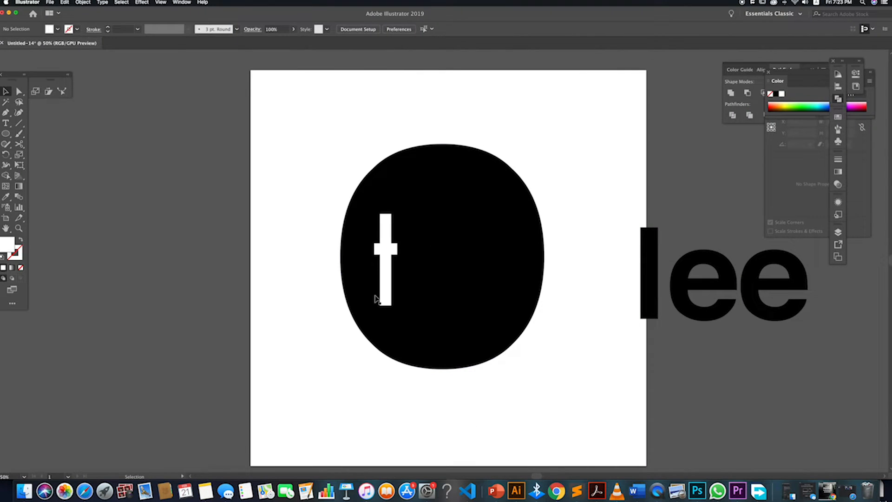
{"action": "key", "text": "super+v"}
{"action": "scroll", "coordinate": [281, 168], "scroll_direction": "down", "scroll_amount": 4}
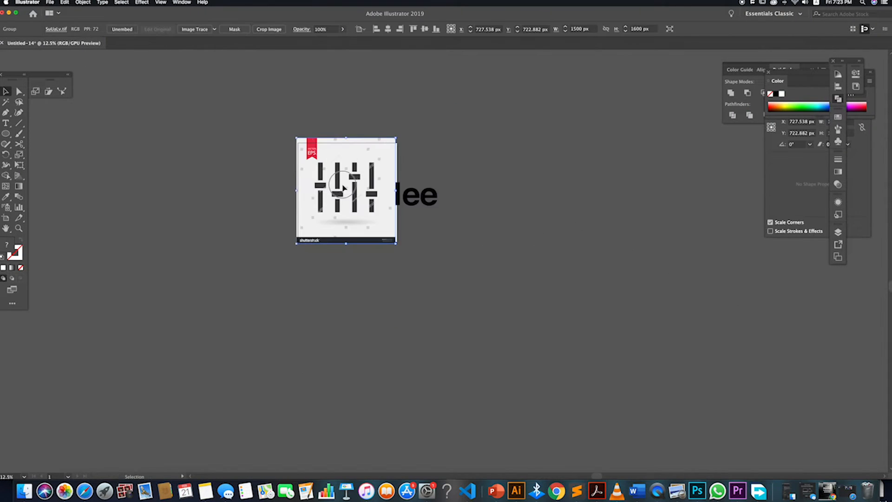
{"action": "left_click_drag", "start_coordinate": [343, 189], "coordinate": [263, 186]}
{"action": "scroll", "coordinate": [281, 185], "scroll_direction": "up", "scroll_amount": 3}
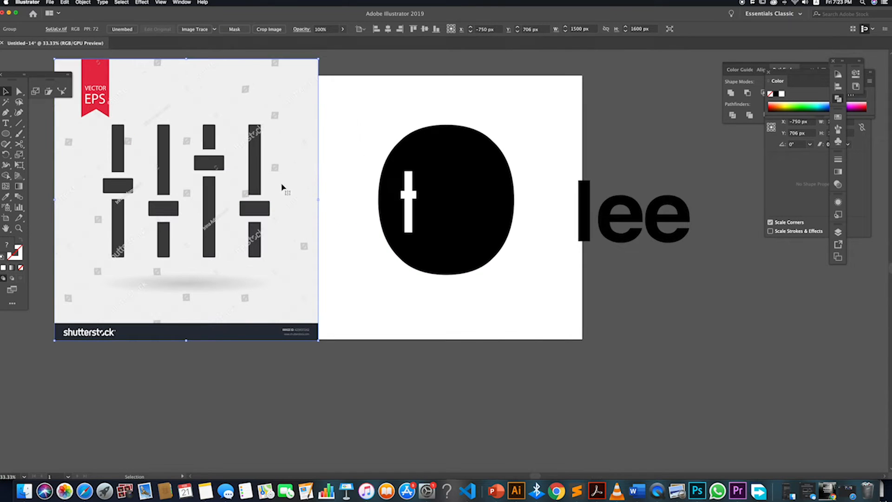
{"action": "left_click", "coordinate": [468, 335]}
Move the white crossbar down the upright bar to about Y 706 px, the black shape's vertical centre
{"action": "scroll", "coordinate": [424, 200], "scroll_direction": "up", "scroll_amount": 3}
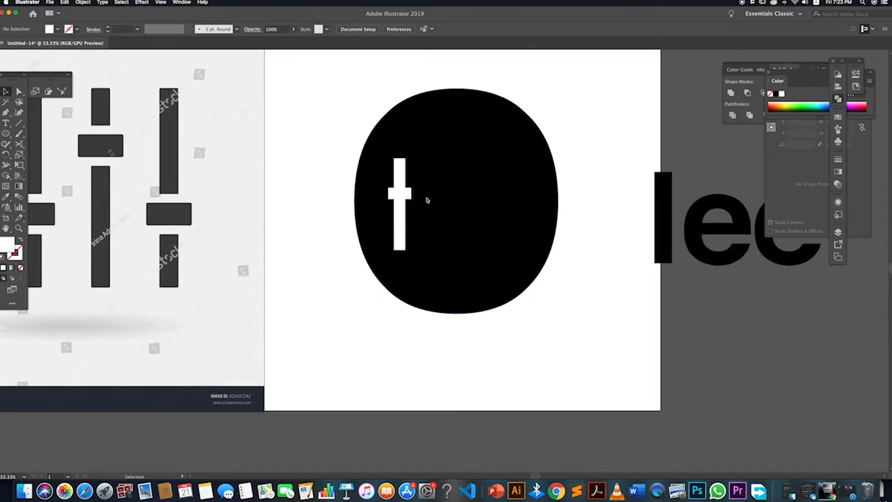
{"action": "scroll", "coordinate": [365, 238], "scroll_direction": "down", "scroll_amount": 5}
{"action": "scroll", "coordinate": [368, 234], "scroll_direction": "up", "scroll_amount": 2}
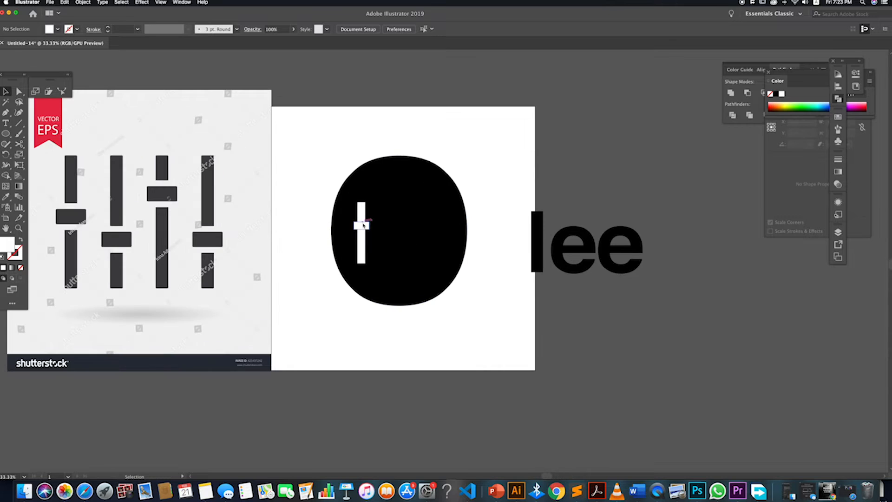
{"action": "left_click", "coordinate": [364, 230]}
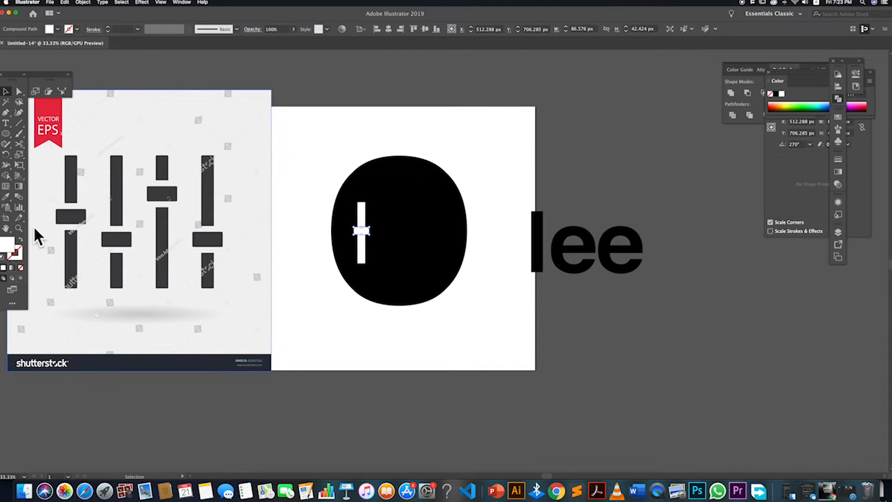
Give the white crossbar a black stroke of 11 pt to separate it from the upright bar
{"action": "double_click", "coordinate": [20, 260]}
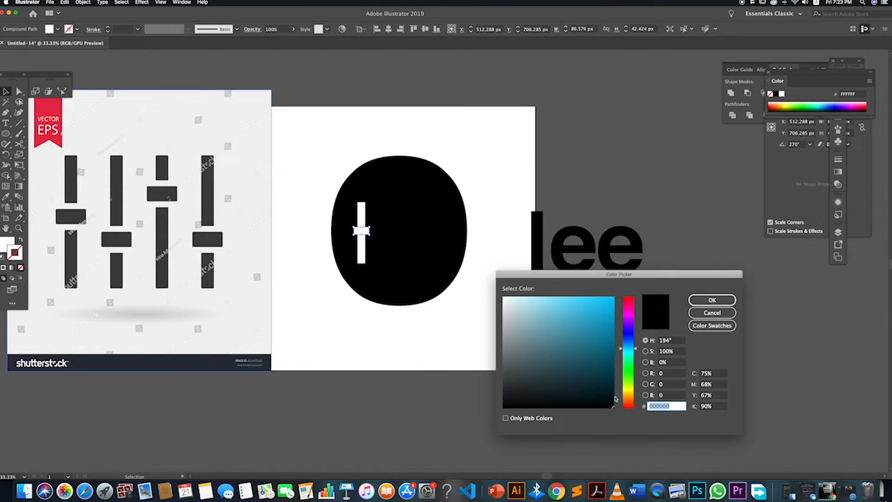
{"action": "left_click", "coordinate": [712, 299]}
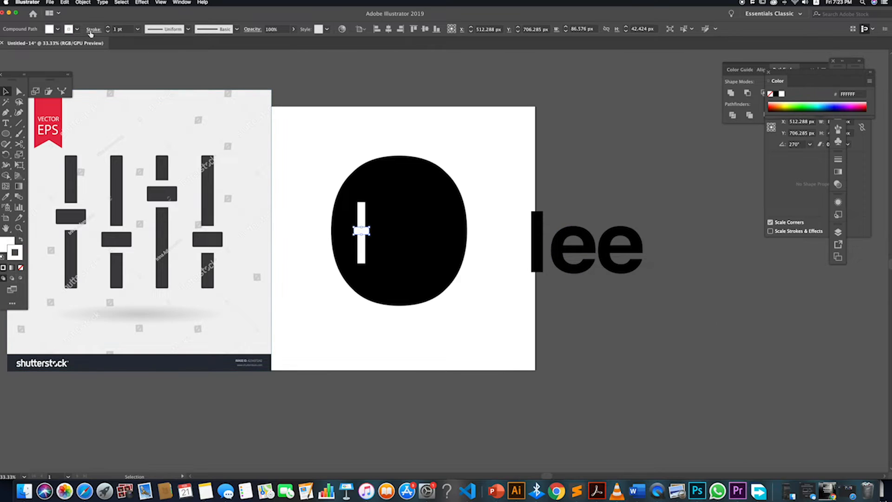
{"action": "left_click", "coordinate": [71, 29]}
{"action": "left_click", "coordinate": [21, 43]}
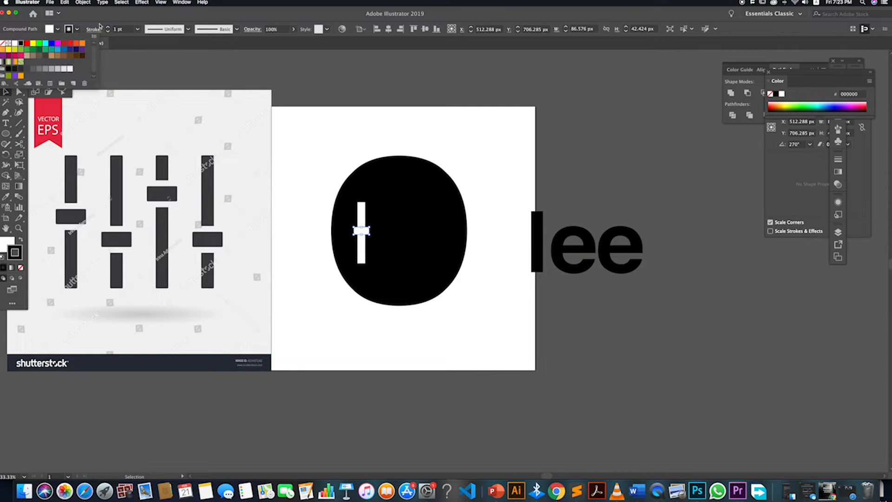
{"action": "left_click", "coordinate": [108, 29]}
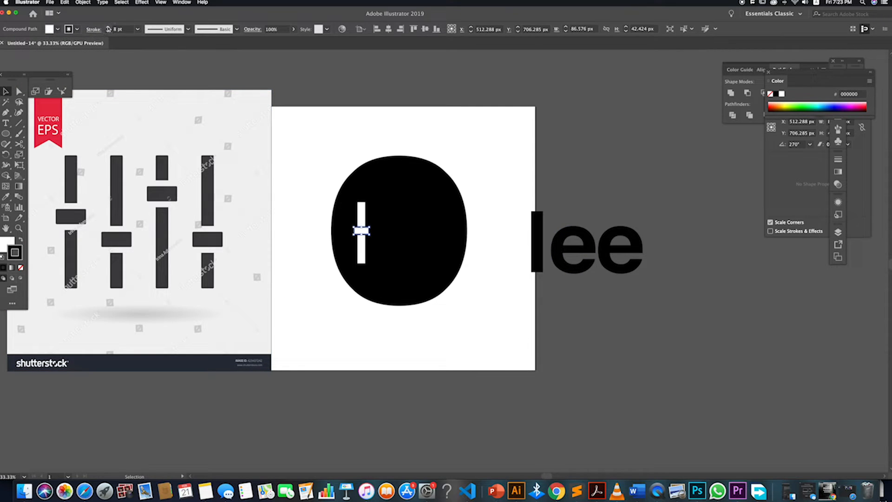
{"action": "left_click", "coordinate": [108, 28]}
{"action": "left_click", "coordinate": [367, 343]}
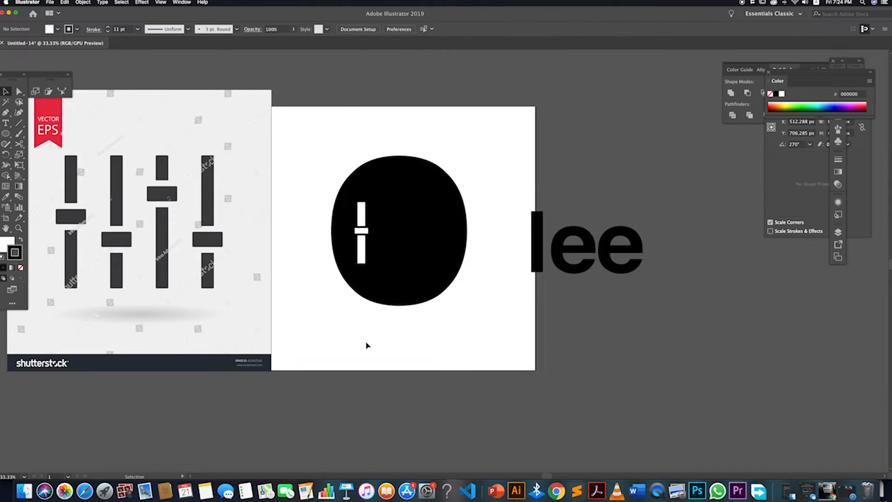
Enlarge the outlined crossbar from its centre to about 113 by 56 px
{"action": "scroll", "coordinate": [364, 229], "scroll_direction": "up", "scroll_amount": 4}
{"action": "left_click", "coordinate": [365, 231]}
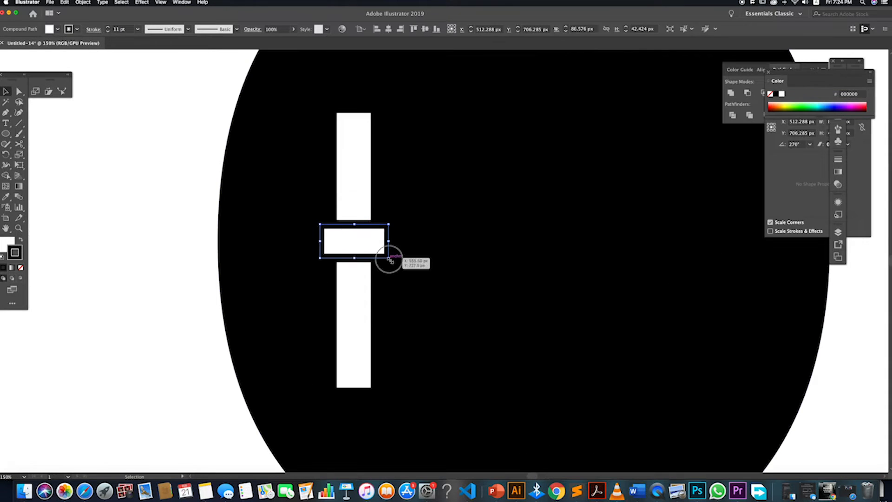
{"action": "left_click_drag", "start_coordinate": [387, 256], "coordinate": [400, 267]}
{"action": "left_click", "coordinate": [416, 293]}
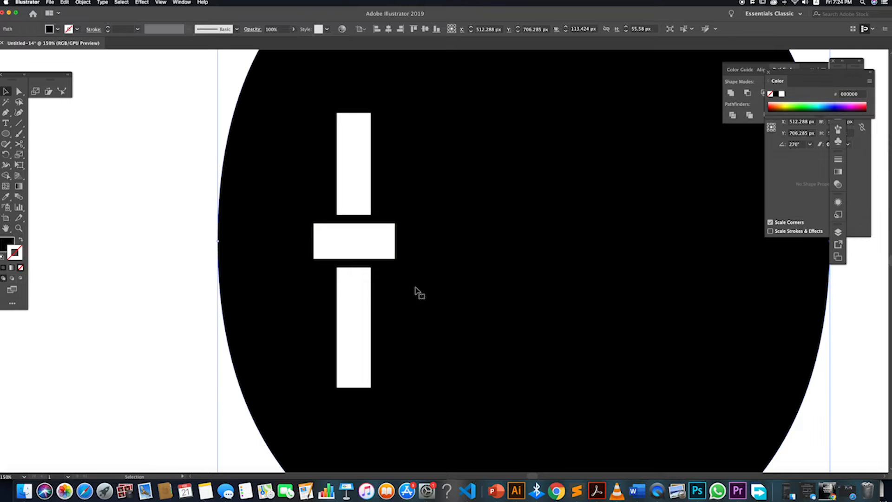
{"action": "scroll", "coordinate": [415, 291], "scroll_direction": "down", "scroll_amount": 2}
{"action": "scroll", "coordinate": [284, 359], "scroll_direction": "down", "scroll_amount": 1}
{"action": "scroll", "coordinate": [284, 359], "scroll_direction": "down", "scroll_amount": 1}
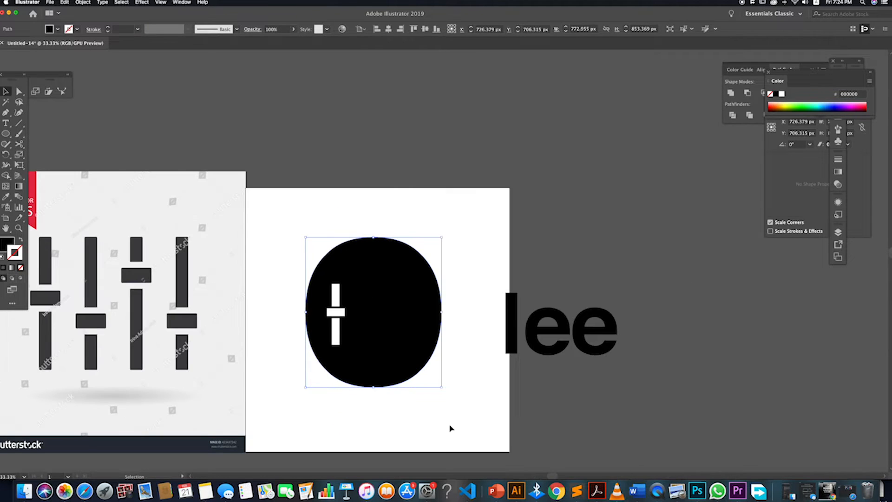
Duplicate the white slider horizontally to the centre of the black shape, at about X 726 px
{"action": "left_click", "coordinate": [444, 415]}
{"action": "scroll", "coordinate": [443, 414], "scroll_direction": "down", "scroll_amount": 1}
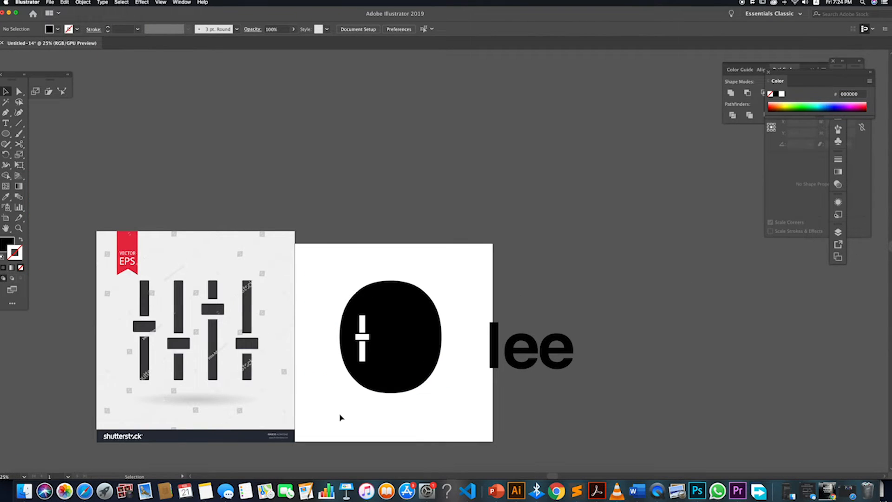
{"action": "left_click_drag", "start_coordinate": [340, 418], "coordinate": [370, 294]}
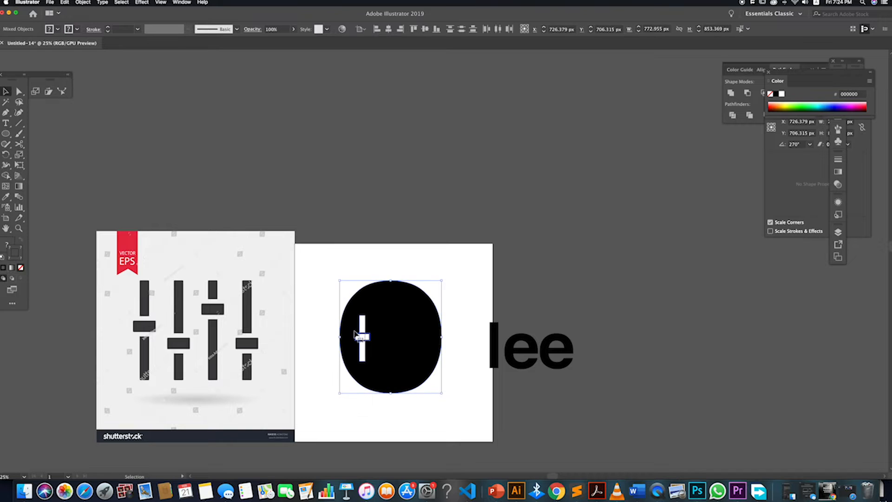
{"action": "left_click", "coordinate": [365, 331]}
{"action": "left_click_drag", "start_coordinate": [365, 332], "coordinate": [391, 332]}
{"action": "left_click", "coordinate": [330, 308]}
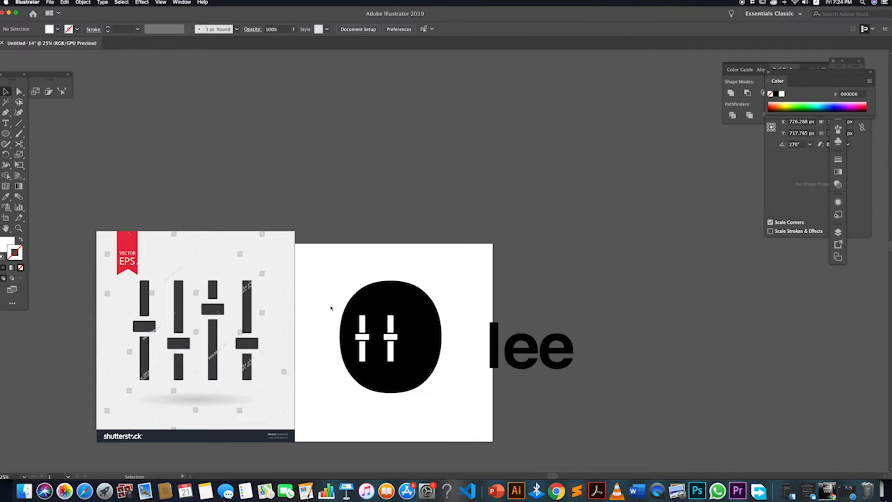
Add a third white slider on the right side of the black shape, level with the others at about X 949 px
{"action": "left_click", "coordinate": [363, 349]}
{"action": "left_click", "coordinate": [378, 382], "text": "shift"}
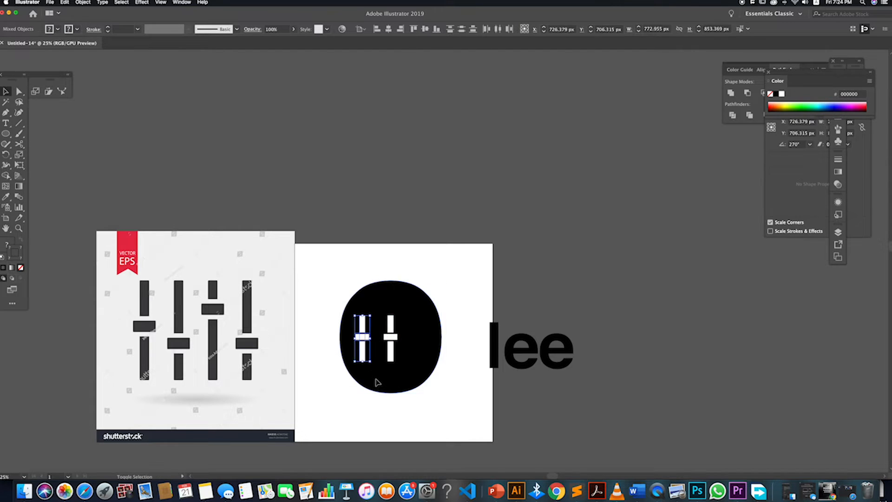
{"action": "left_click", "coordinate": [351, 394]}
{"action": "left_click_drag", "start_coordinate": [409, 401], "coordinate": [387, 307]}
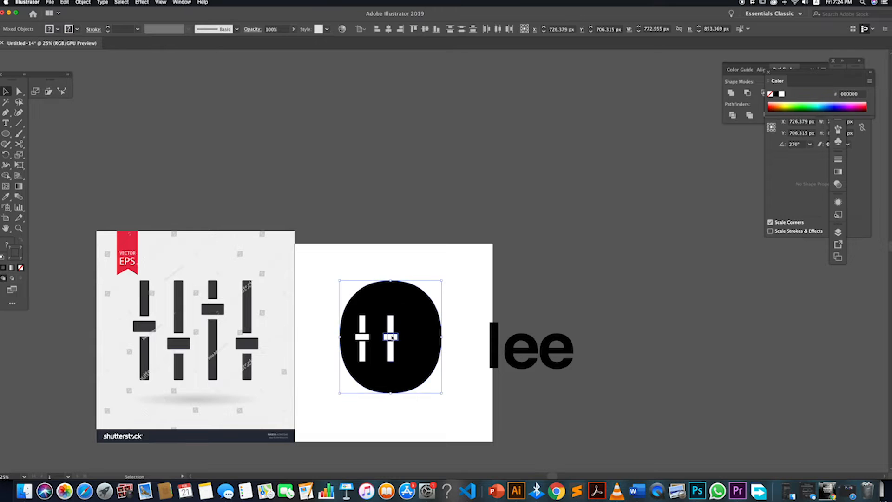
{"action": "left_click_drag", "start_coordinate": [460, 408], "coordinate": [423, 340]}
{"action": "left_click", "coordinate": [420, 342], "text": "shift"}
{"action": "left_click", "coordinate": [449, 389]}
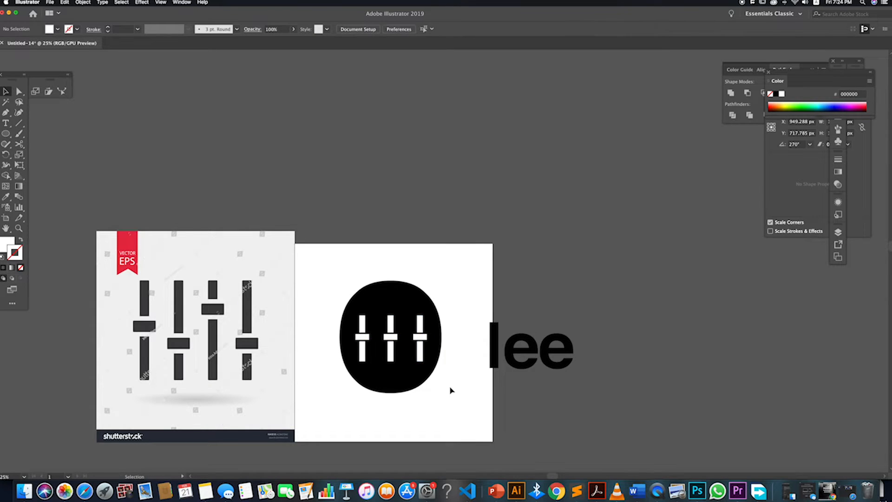
Raise the right slider's crossbar slightly and lower the middle slider's crossbar close to its bottom end
{"action": "scroll", "coordinate": [446, 388], "scroll_direction": "up", "scroll_amount": 1}
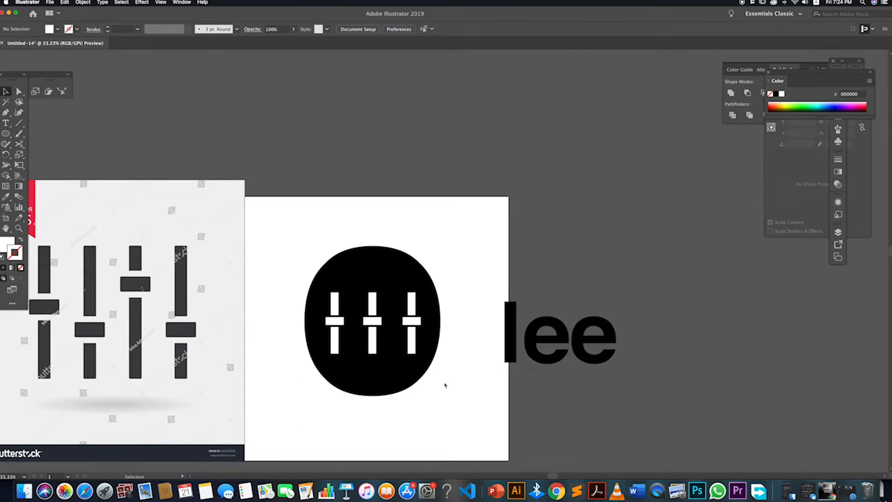
{"action": "double_click", "coordinate": [419, 325]}
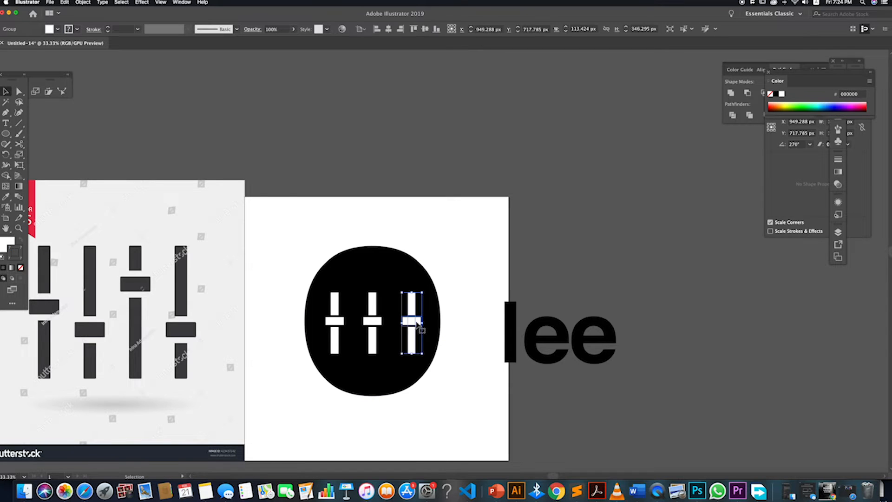
{"action": "left_click_drag", "start_coordinate": [418, 323], "coordinate": [377, 342]}
{"action": "double_click", "coordinate": [448, 381]}
{"action": "double_click", "coordinate": [380, 321]}
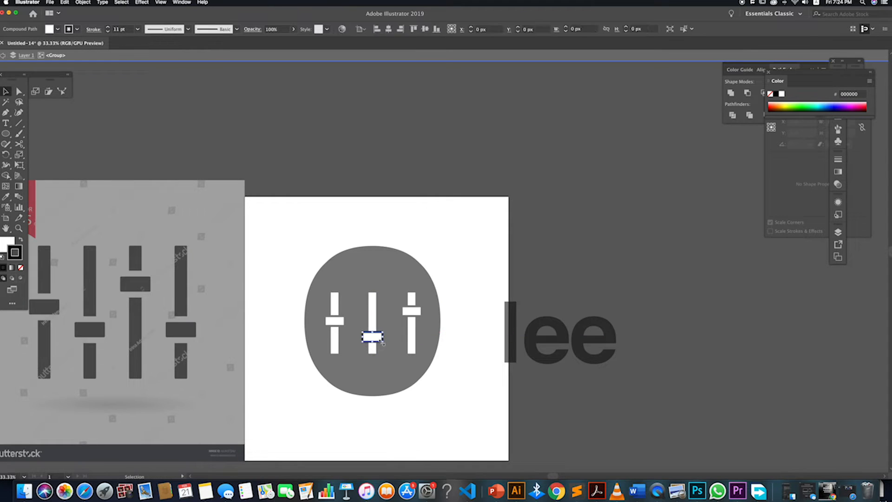
{"action": "double_click", "coordinate": [442, 404]}
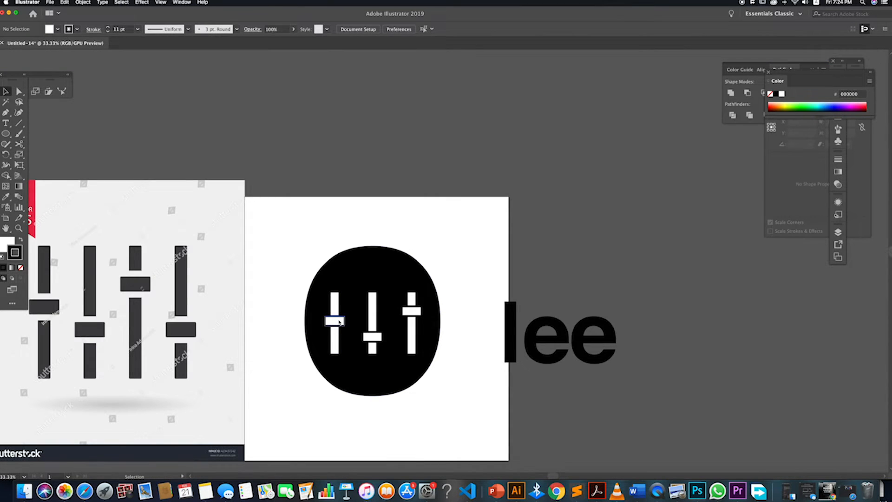
Raise the left slider's crossbar slightly along its upright bar
{"action": "double_click", "coordinate": [340, 322]}
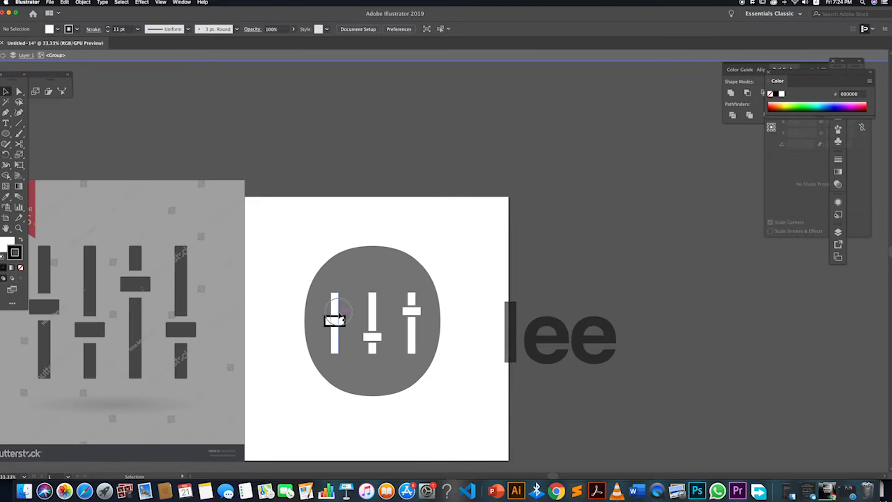
{"action": "double_click", "coordinate": [294, 360]}
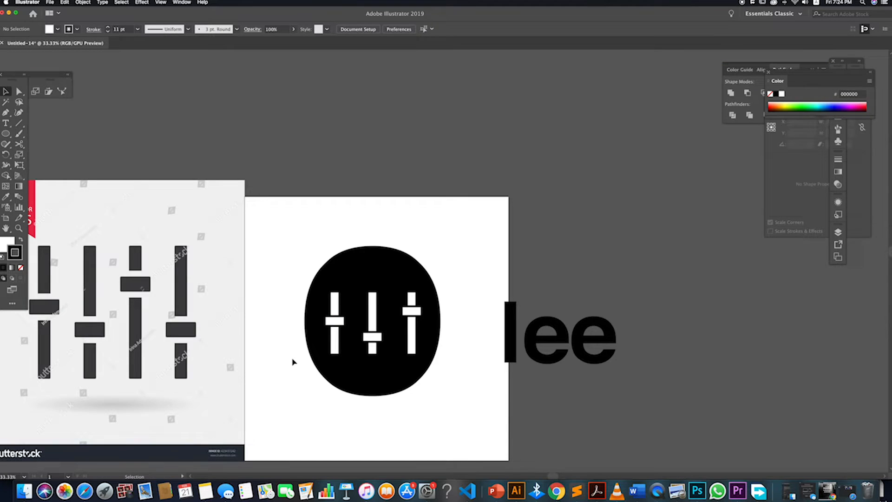
{"action": "double_click", "coordinate": [336, 323]}
{"action": "left_click_drag", "start_coordinate": [337, 326], "coordinate": [337, 316]}
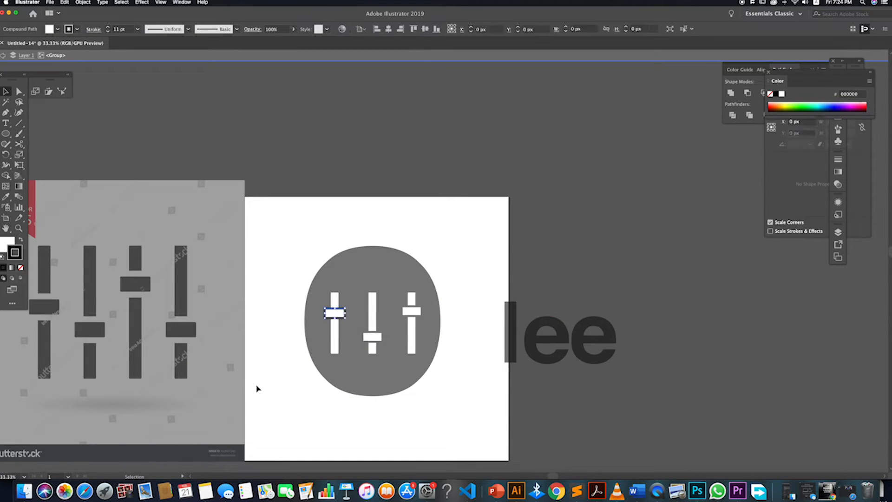
{"action": "double_click", "coordinate": [387, 432]}
{"action": "scroll", "coordinate": [409, 408], "scroll_direction": "down", "scroll_amount": 1}
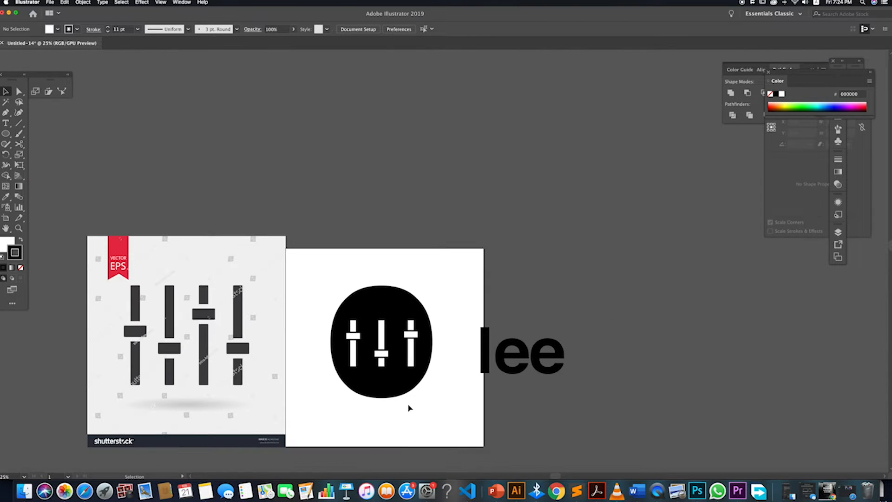
{"action": "left_click_drag", "start_coordinate": [438, 406], "coordinate": [314, 295]}
{"action": "left_click", "coordinate": [379, 298], "text": "shift"}
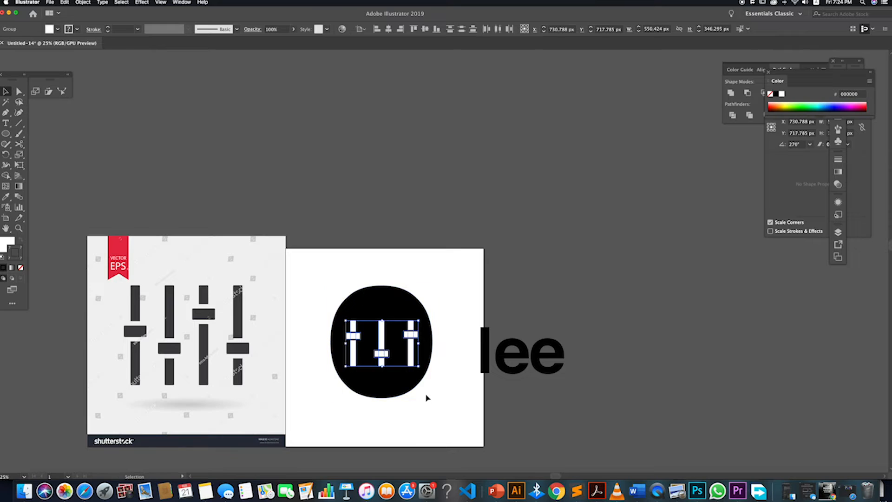
{"action": "left_click", "coordinate": [438, 418]}
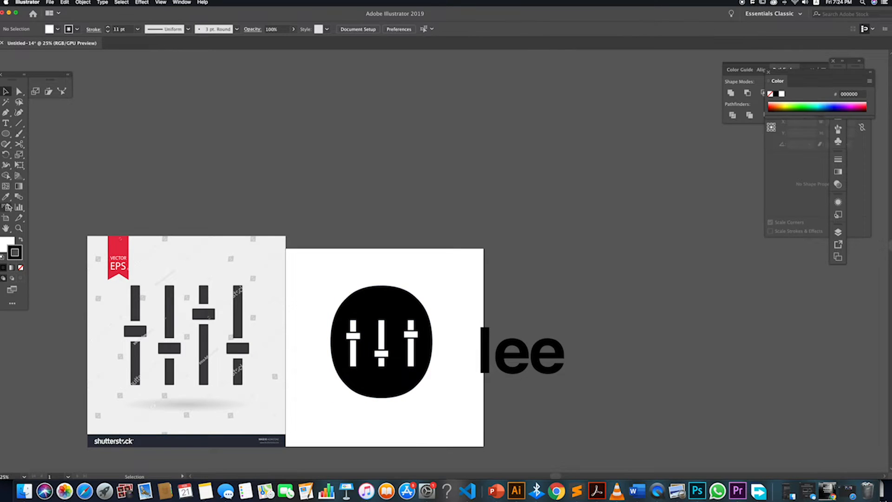
Draw a white rectangle about 902 by 265 px across the black shape's upper part, ending at the slider tops
{"action": "left_click", "coordinate": [6, 133]}
{"action": "left_click", "coordinate": [46, 133]}
{"action": "mouse_move", "coordinate": [324, 315]}
{"action": "left_mouse_down"}
{"action": "mouse_move", "coordinate": [453, 305]}
{"action": "mouse_move", "coordinate": [433, 304]}
{"action": "left_mouse_up"}
{"action": "key", "text": "super+z"}
{"action": "left_click_drag", "start_coordinate": [321, 320], "coordinate": [440, 287]}
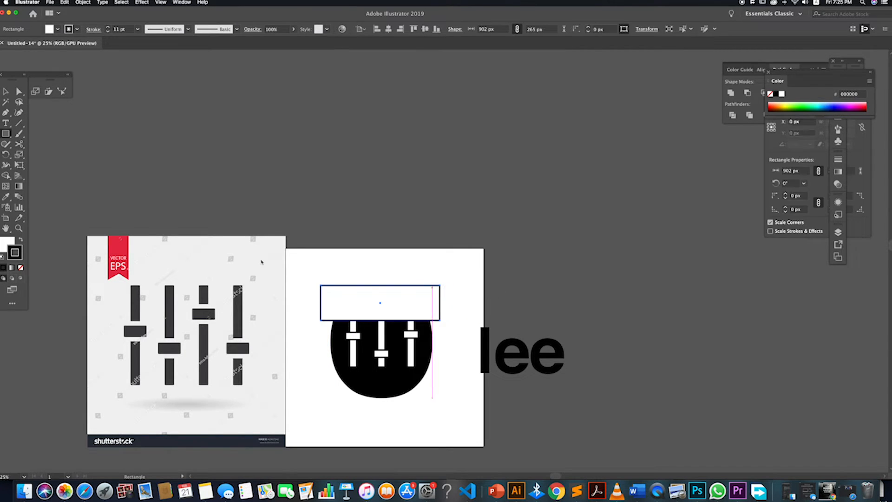
Remove the stroke from the white rectangle, keeping its white fill
{"action": "left_click", "coordinate": [21, 240]}
{"action": "left_click", "coordinate": [21, 240]}
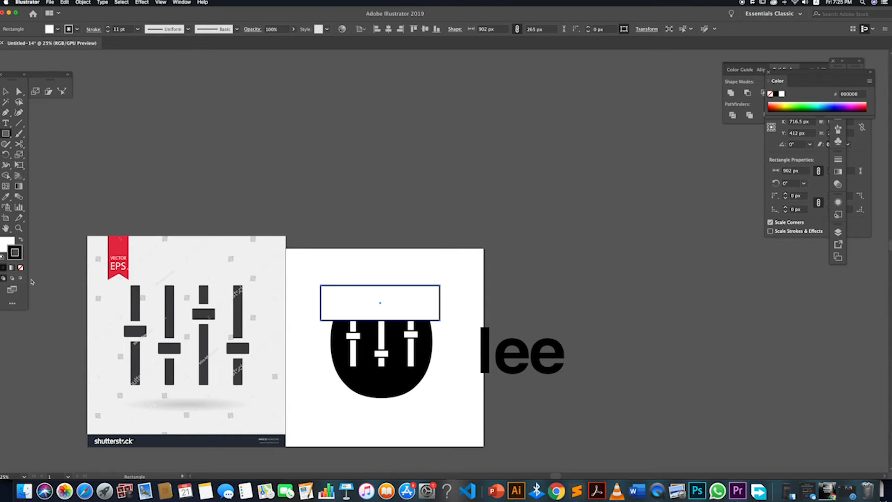
{"action": "left_click", "coordinate": [21, 268]}
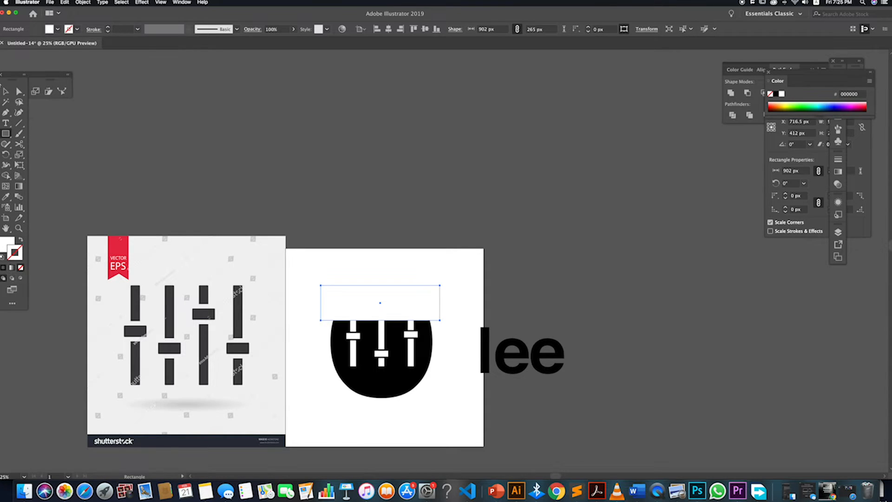
{"action": "left_click", "coordinate": [6, 90]}
{"action": "left_click", "coordinate": [432, 418]}
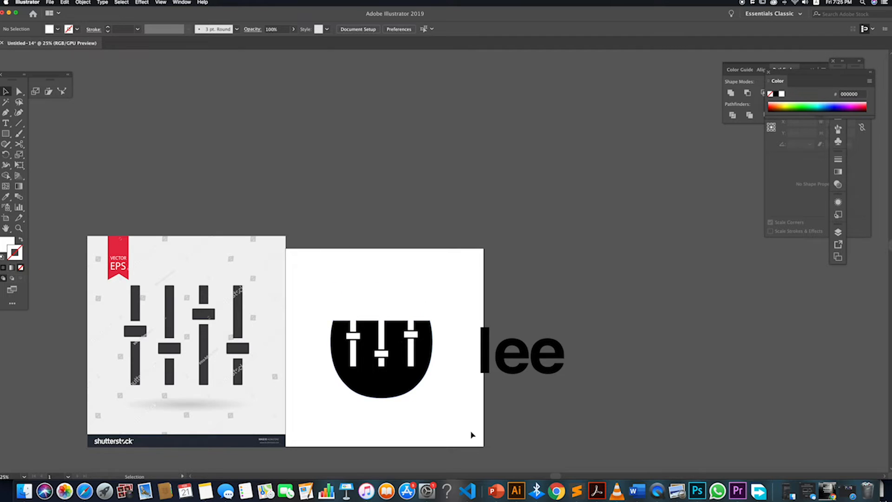
Try raising the white rectangle slightly and placing a copy of it over the black shape's lower part
{"action": "left_click_drag", "start_coordinate": [398, 309], "coordinate": [398, 299]}
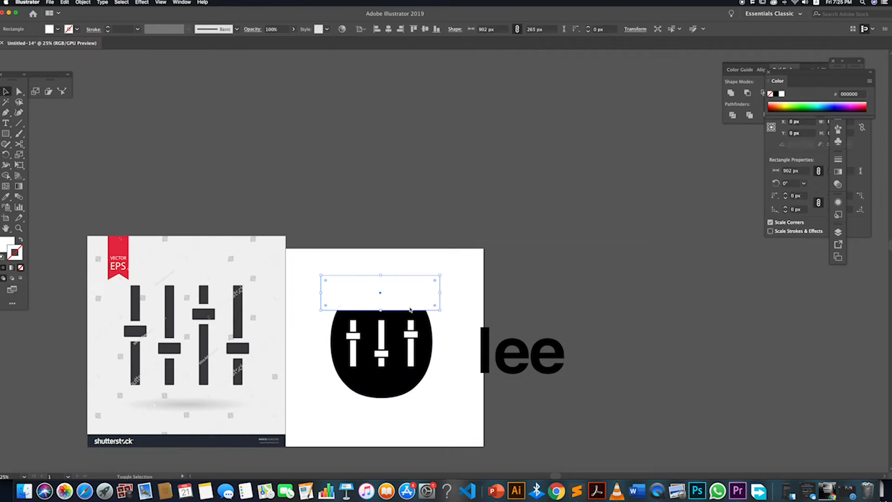
{"action": "left_click", "coordinate": [448, 400]}
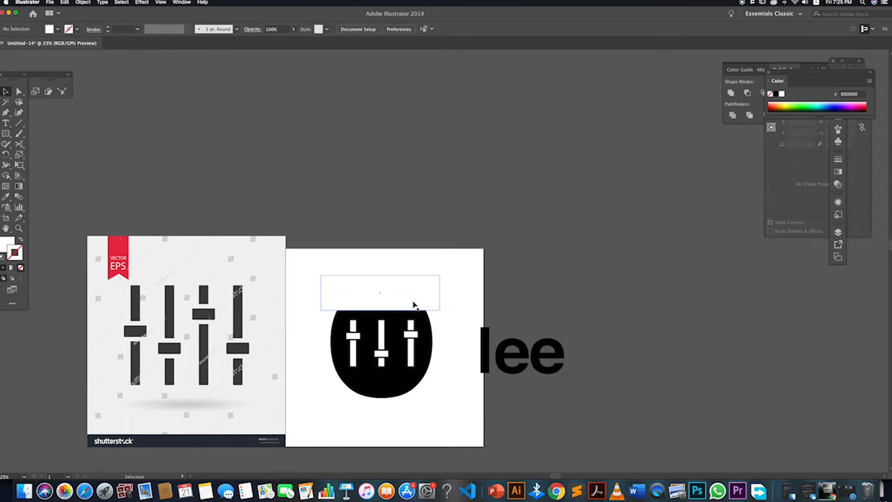
{"action": "left_click_drag", "start_coordinate": [407, 298], "coordinate": [403, 391]}
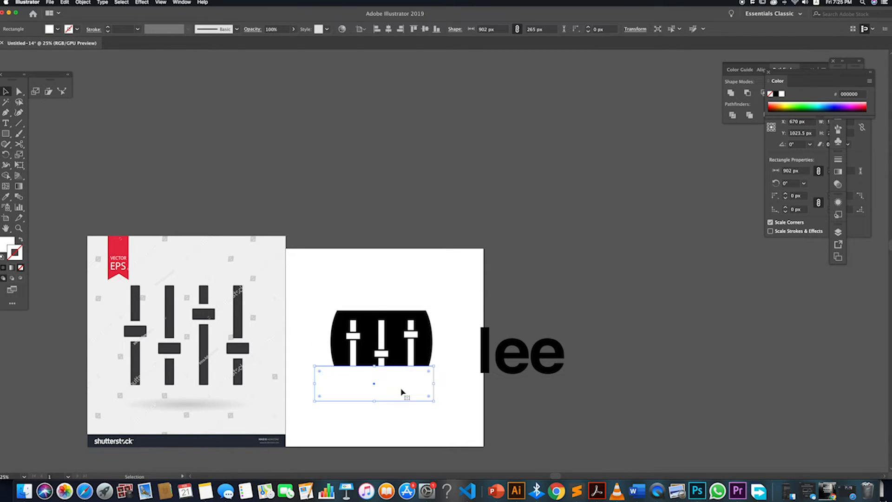
{"action": "key", "text": "a"}
{"action": "key", "text": "super+z"}
{"action": "key", "text": "v"}
Try moving the white rectangle straight down to cover the black shape below the sliders
{"action": "left_click_drag", "start_coordinate": [405, 291], "coordinate": [406, 389]}
{"action": "left_click", "coordinate": [427, 428]}
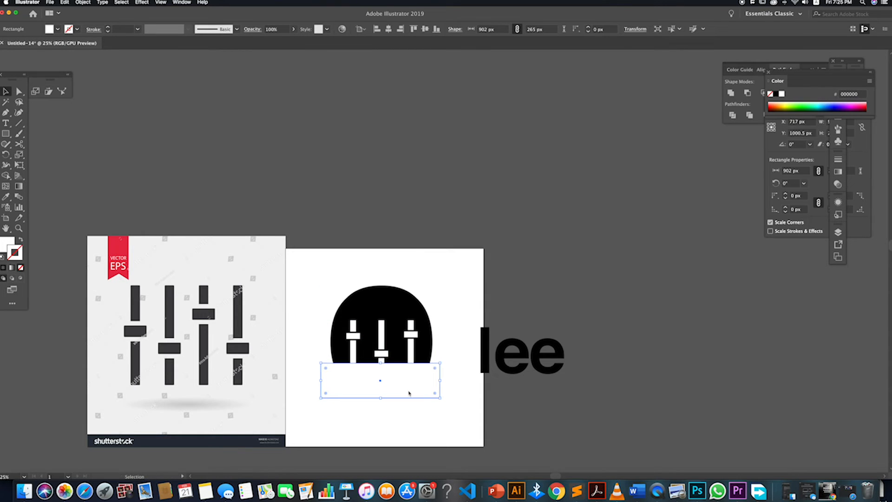
{"action": "key", "text": "super+z"}
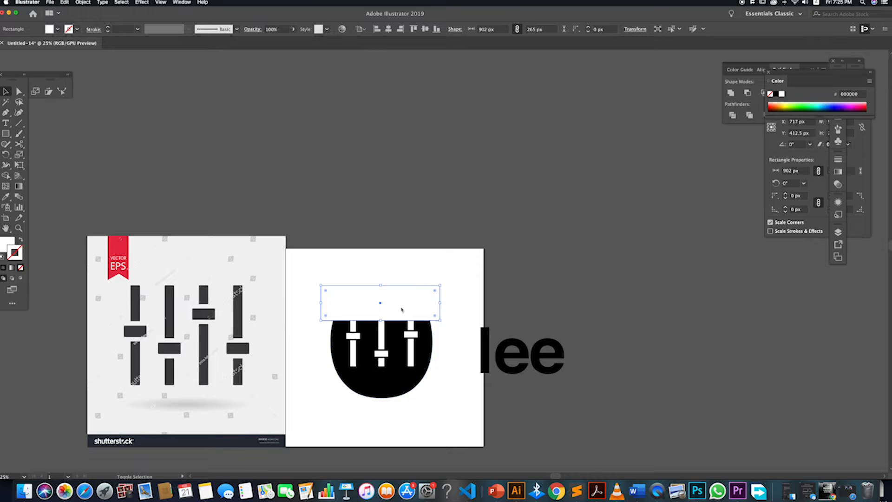
{"action": "left_click_drag", "start_coordinate": [404, 316], "coordinate": [399, 389]}
{"action": "key", "text": "Delete"}
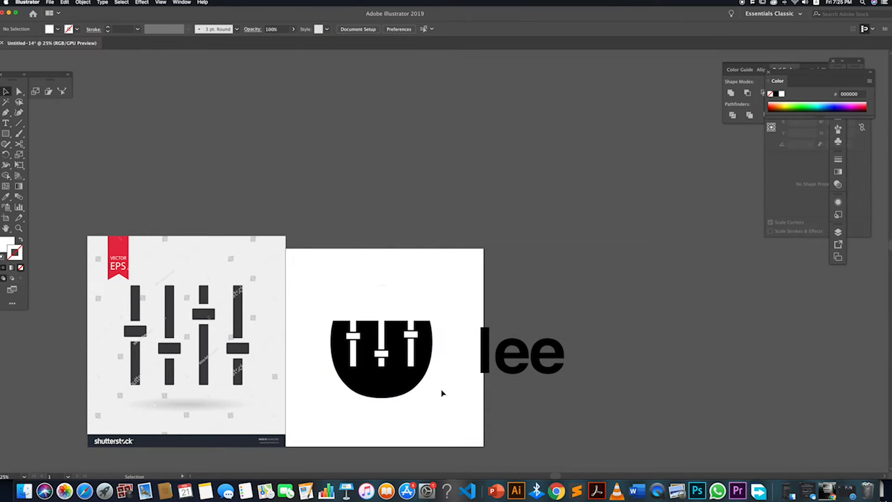
Select the three sliders without the rectangle and black shape, and nudge them up to about Y 708 px
{"action": "left_click_drag", "start_coordinate": [443, 389], "coordinate": [342, 325]}
{"action": "left_click", "coordinate": [385, 309], "text": "shift"}
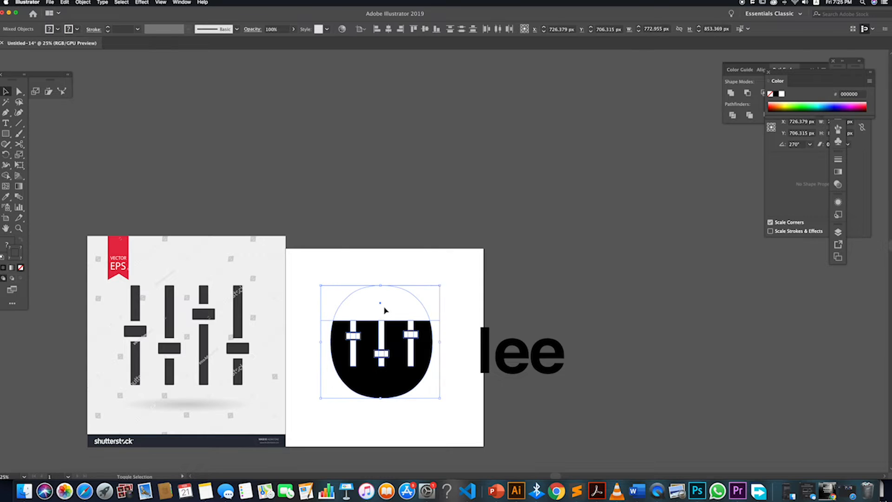
{"action": "left_click", "coordinate": [448, 373]}
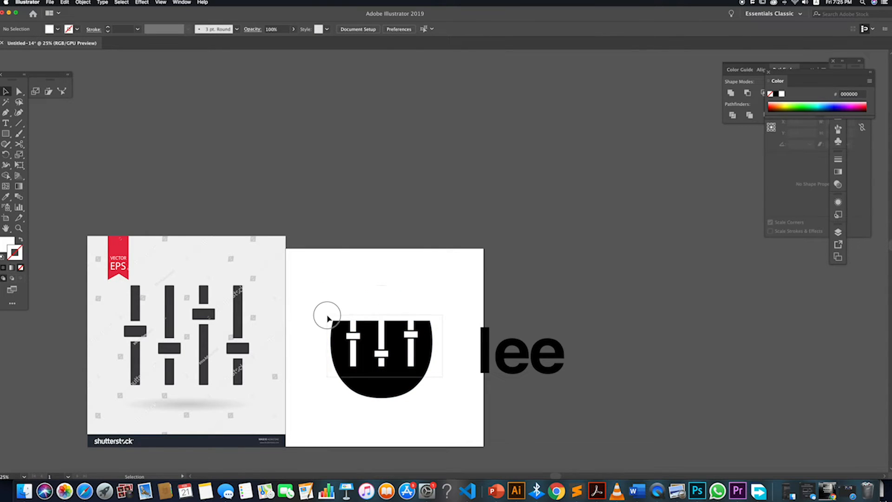
{"action": "left_click", "coordinate": [343, 326]}
{"action": "left_click", "coordinate": [379, 365]}
{"action": "left_click", "coordinate": [388, 315], "text": "shift"}
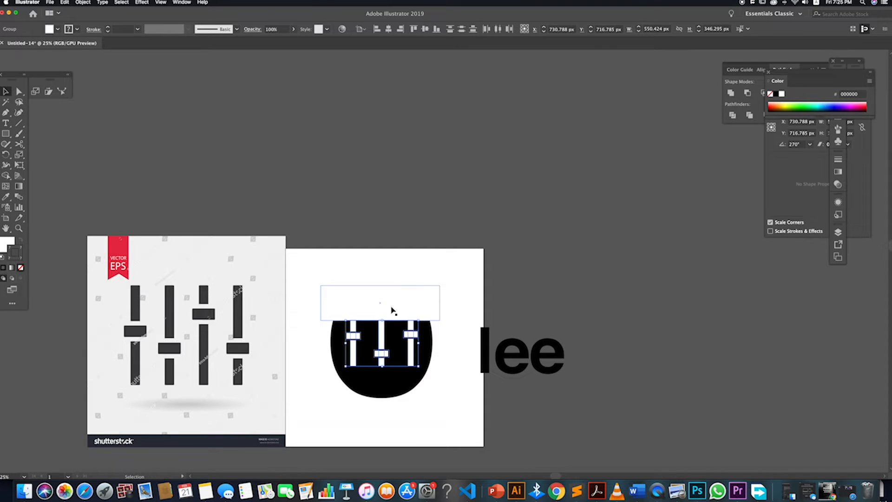
{"action": "key", "text": "Up"}
{"action": "key", "text": "Up"}
{"action": "key", "text": "Up"}
{"action": "key", "text": "Up"}
{"action": "key", "text": "Up"}
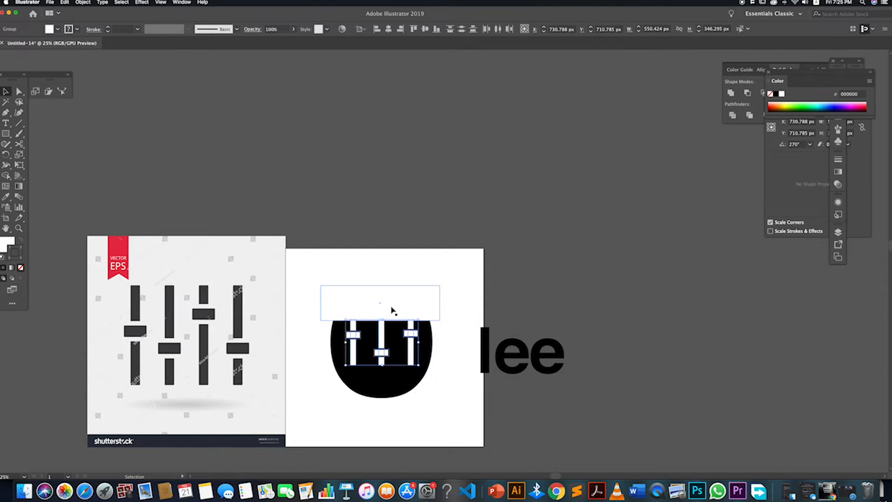
{"action": "left_click", "coordinate": [434, 391]}
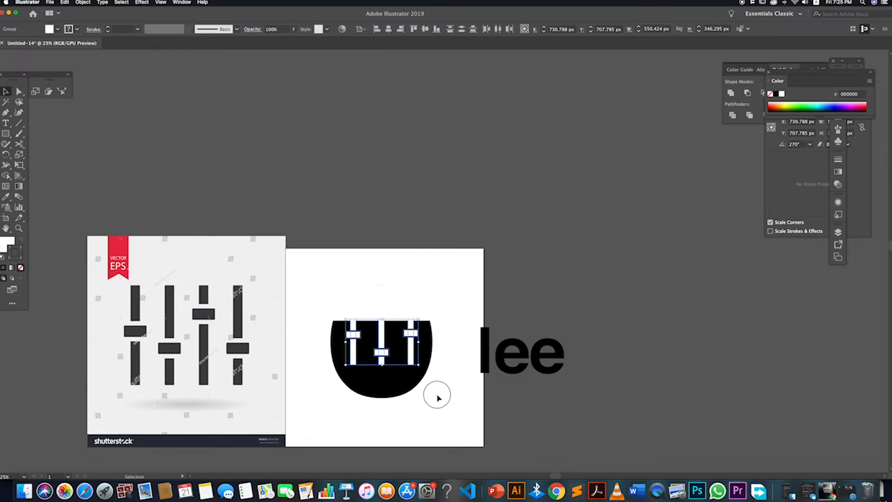
Fit the white rectangle to 902 by 255 px above the sliders and place a copy flush beneath them at about Y 1009 px
{"action": "left_click_drag", "start_coordinate": [397, 301], "coordinate": [409, 378]}
{"action": "left_click", "coordinate": [399, 424]}
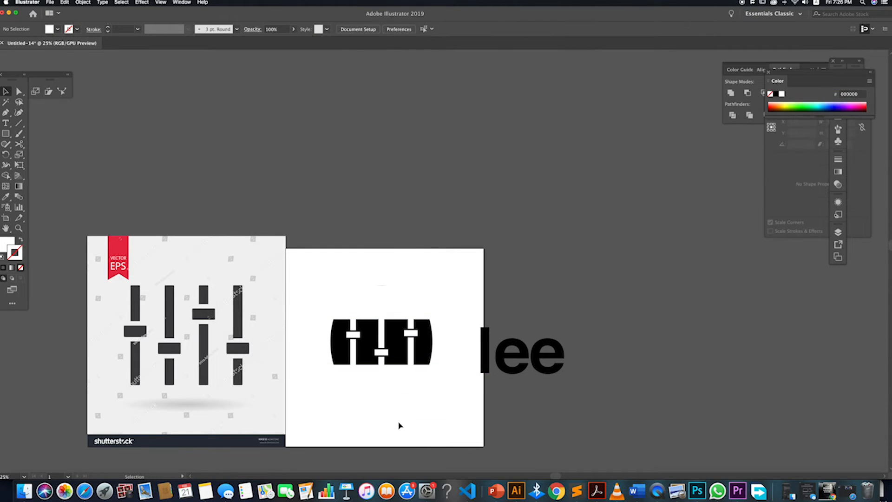
Delete the white rectangle covering the black shape's lower part
{"action": "left_click", "coordinate": [396, 389]}
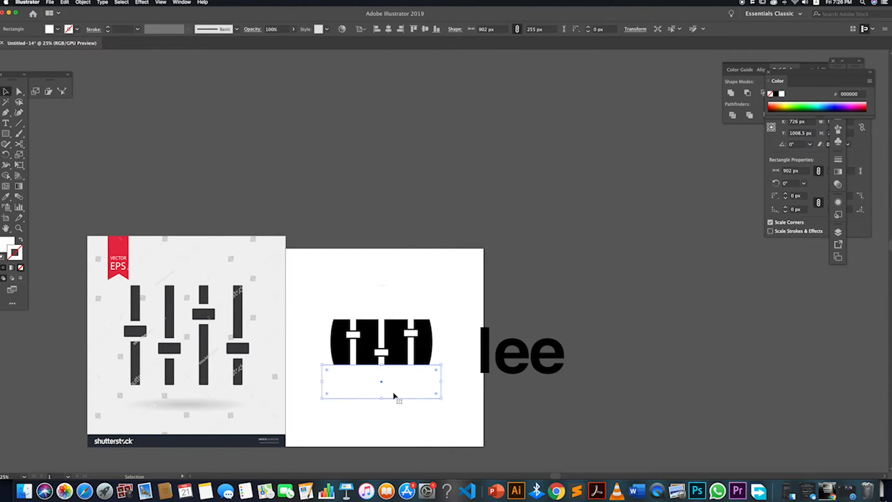
{"action": "key", "text": "Delete"}
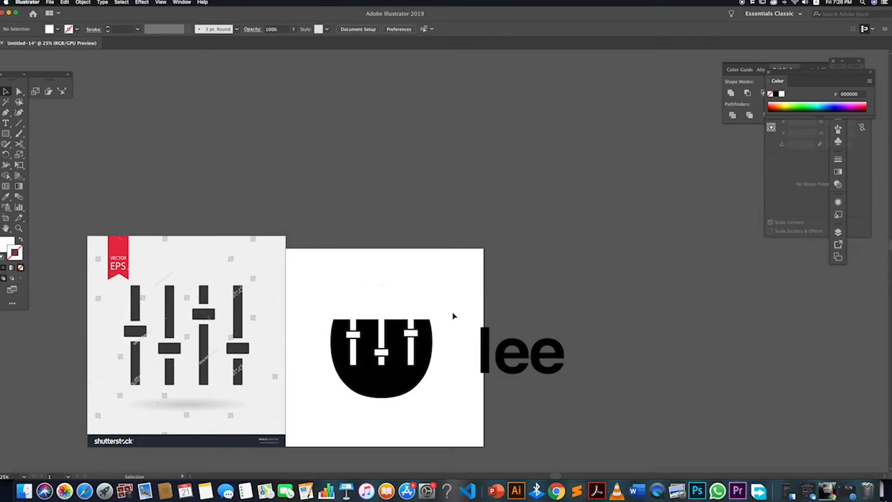
{"action": "left_click", "coordinate": [404, 305]}
{"action": "left_click", "coordinate": [442, 432]}
{"action": "scroll", "coordinate": [423, 407], "scroll_direction": "down", "scroll_amount": 2}
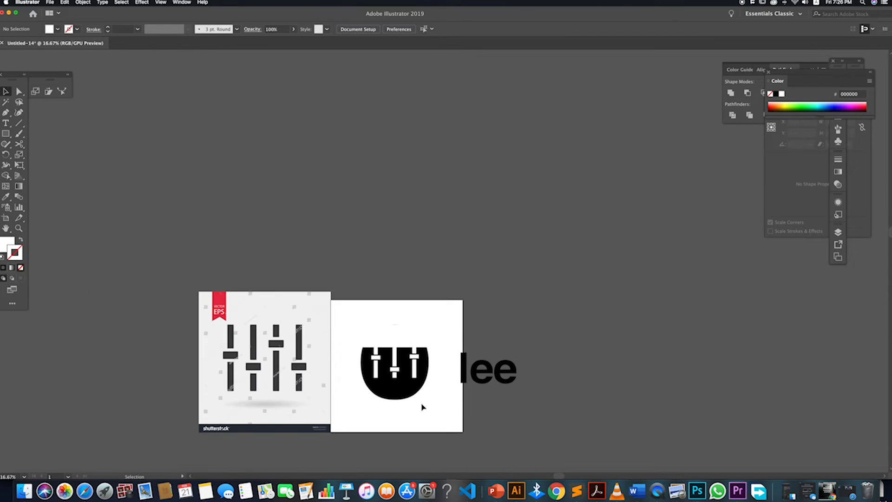
Move the remaining white guide rectangle off the top of the black O and delete it
{"action": "scroll", "coordinate": [413, 392], "scroll_direction": "up", "scroll_amount": 6}
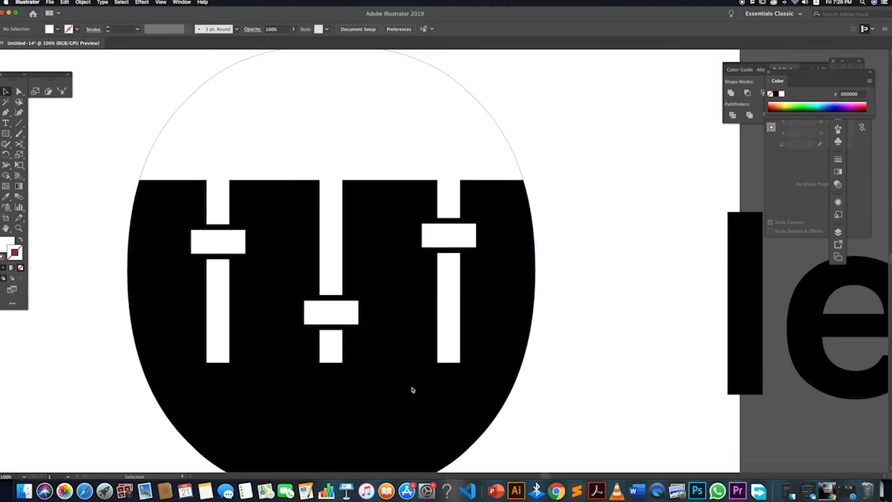
{"action": "scroll", "coordinate": [413, 389], "scroll_direction": "down", "scroll_amount": 5}
{"action": "left_click_drag", "start_coordinate": [405, 358], "coordinate": [550, 308]}
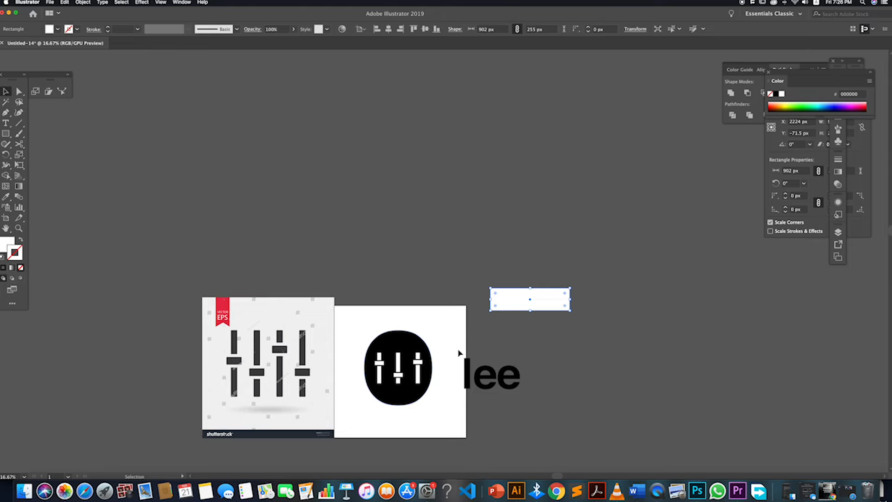
{"action": "mouse_move", "coordinate": [519, 297]}
{"action": "left_mouse_down"}
{"action": "mouse_move", "coordinate": [391, 340]}
{"action": "mouse_move", "coordinate": [510, 288]}
{"action": "left_mouse_up"}
{"action": "left_click", "coordinate": [480, 341]}
{"action": "key", "text": "Delete"}
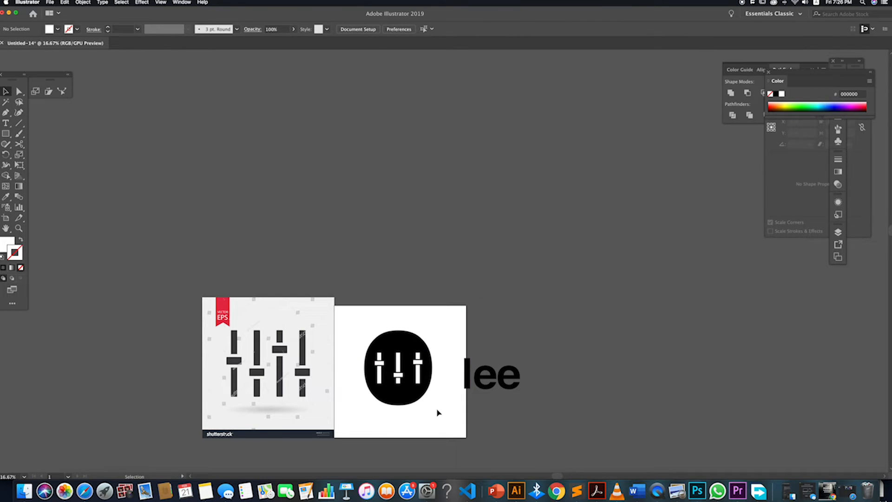
{"action": "scroll", "coordinate": [437, 411], "scroll_direction": "down", "scroll_amount": 1}
{"action": "left_click_drag", "start_coordinate": [444, 422], "coordinate": [428, 355]}
{"action": "key", "text": "super+z"}
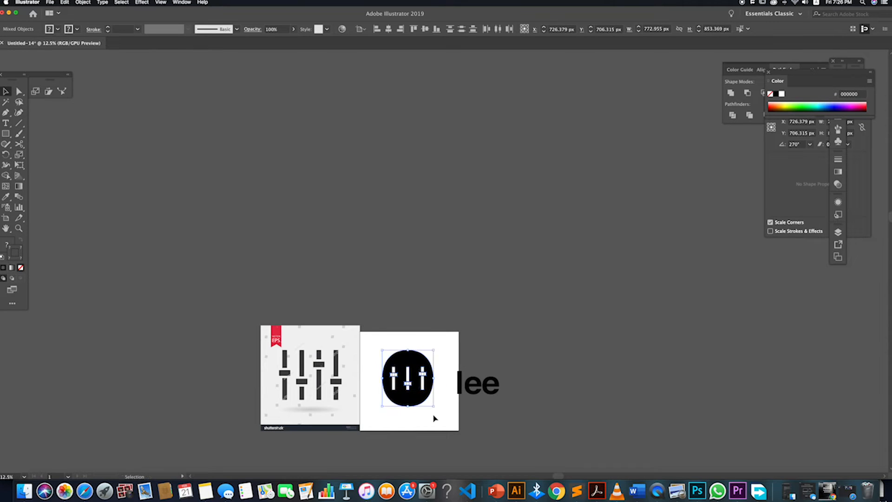
{"action": "left_click", "coordinate": [434, 419]}
Place a copy of the O's right-hand slider outside the artboard and enlarge it to about 613 by 1872 px
{"action": "scroll", "coordinate": [425, 391], "scroll_direction": "up", "scroll_amount": 3}
{"action": "left_click", "coordinate": [424, 348]}
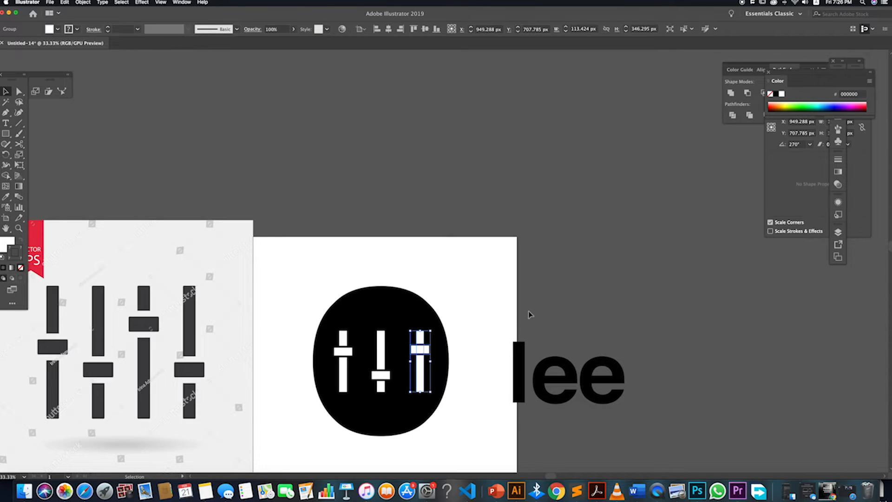
{"action": "left_click", "coordinate": [771, 231]}
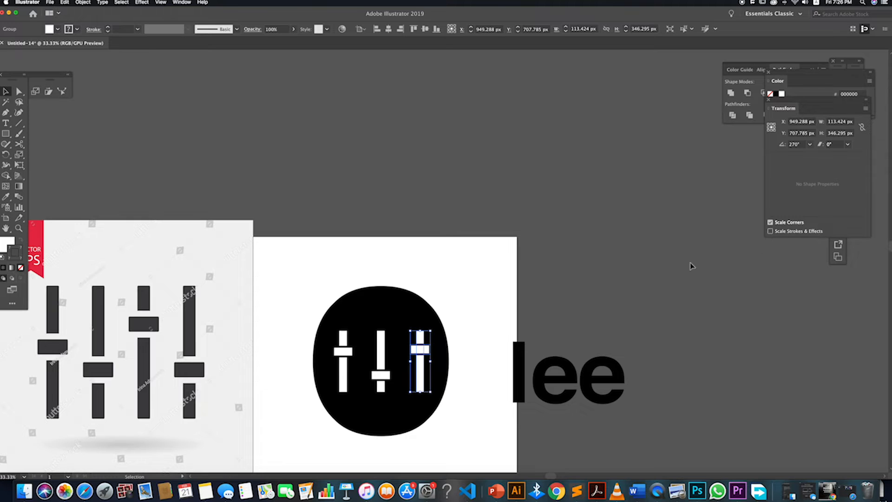
{"action": "left_click", "coordinate": [455, 459]}
{"action": "left_click_drag", "start_coordinate": [462, 442], "coordinate": [529, 233]}
{"action": "left_click", "coordinate": [440, 332], "text": "shift"}
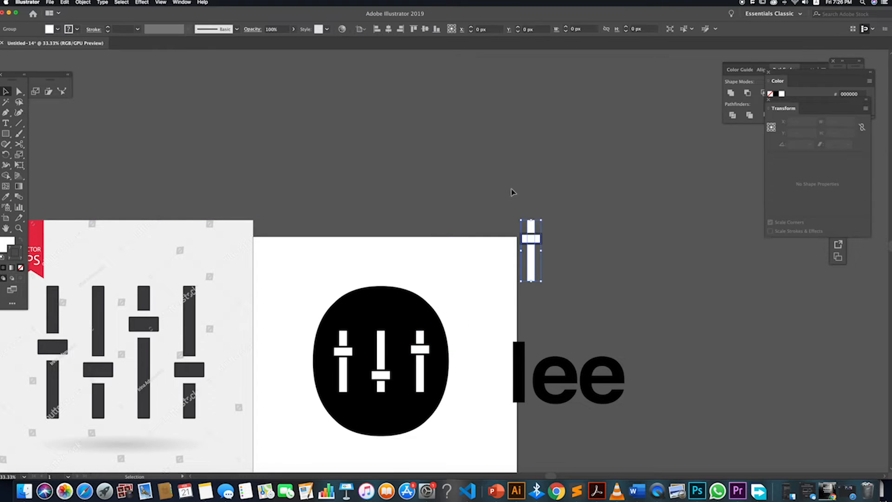
{"action": "left_click_drag", "start_coordinate": [544, 282], "coordinate": [668, 414]}
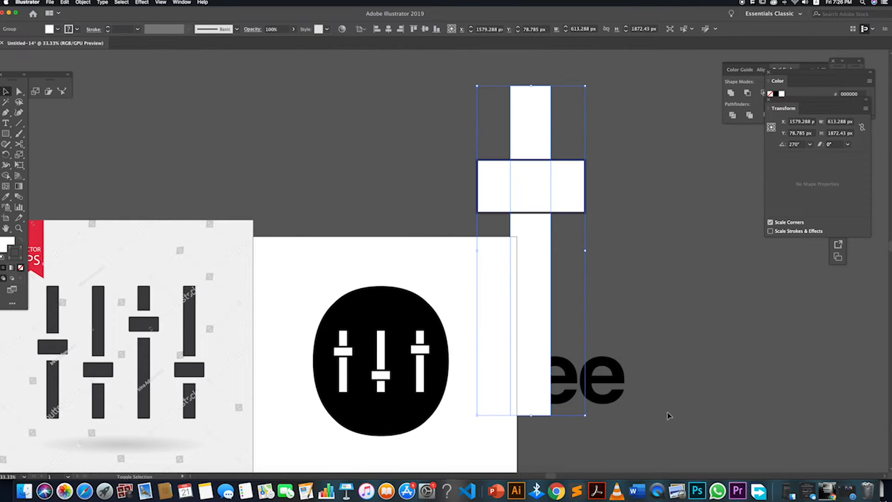
Undo the enlargement, turn on scaling of strokes and effects, and shrink the slider copy to about 51 by 157 px
{"action": "left_click", "coordinate": [651, 311]}
{"action": "key", "text": "super+z"}
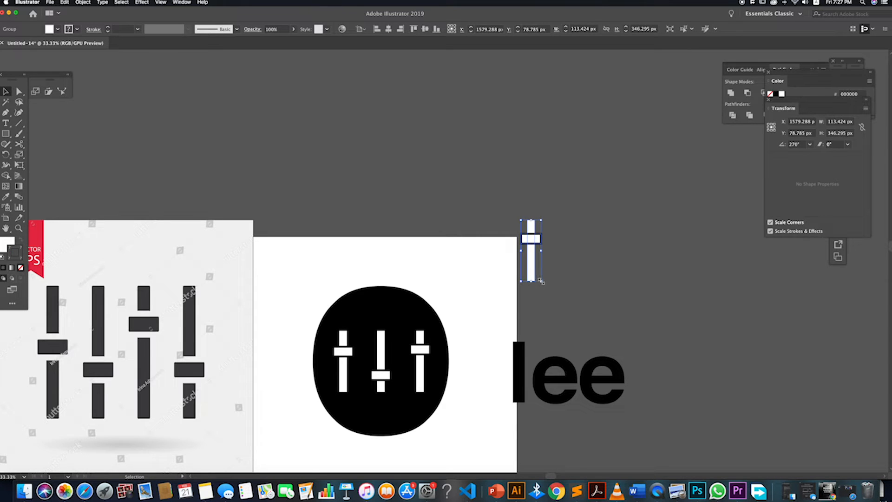
{"action": "left_click_drag", "start_coordinate": [542, 282], "coordinate": [538, 305]}
{"action": "left_click", "coordinate": [571, 304]}
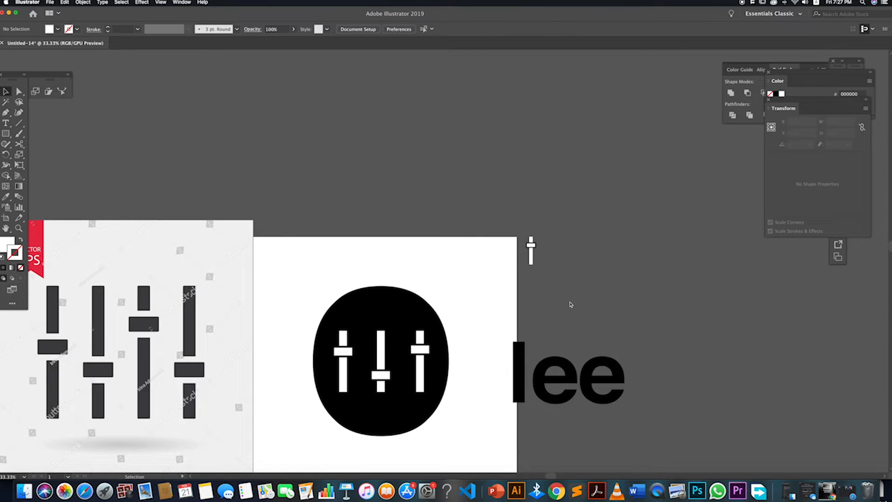
Delete the small test copy of the slider beside the artboard
{"action": "left_click", "coordinate": [533, 240]}
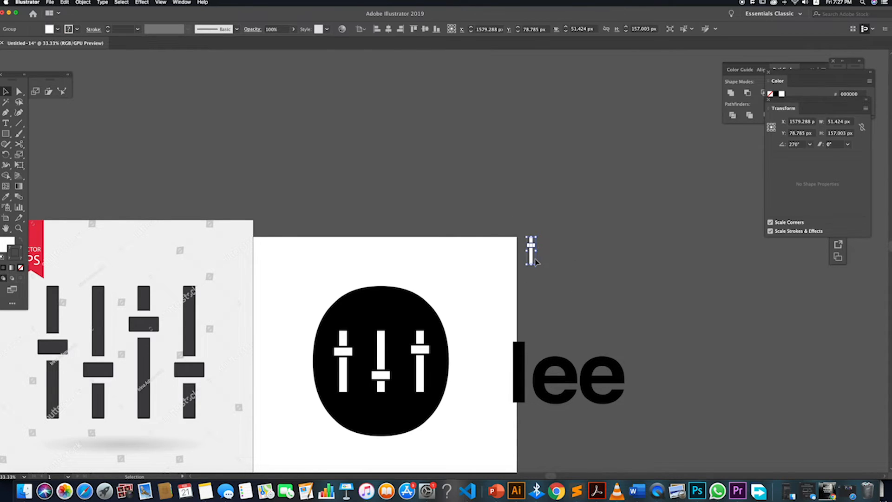
{"action": "key", "text": "Delete"}
{"action": "left_click", "coordinate": [343, 351]}
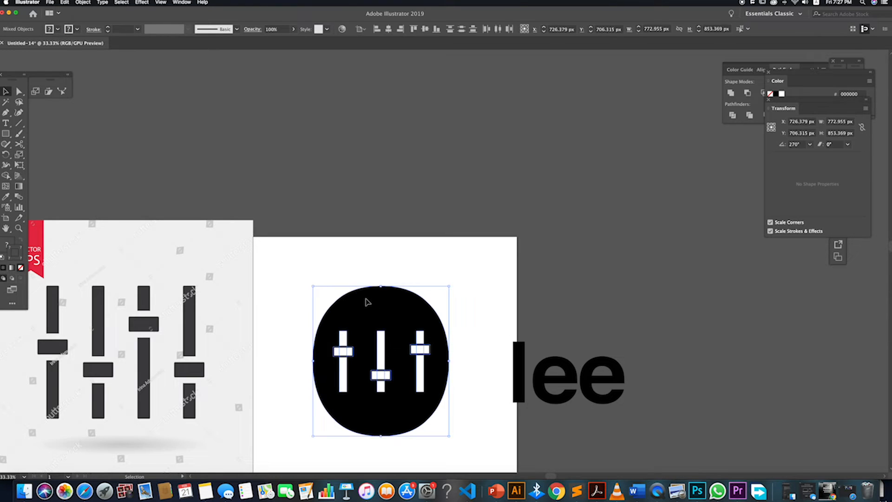
{"action": "left_click", "coordinate": [420, 365]}
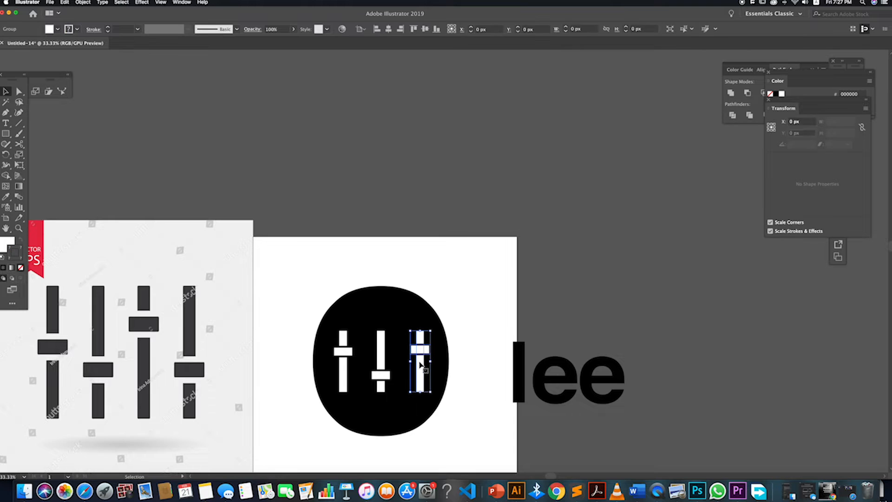
{"action": "left_click", "coordinate": [472, 371]}
Shrink the O emblem to about half its size in the artboard's upper middle and place a miniature copy below it
{"action": "scroll", "coordinate": [470, 372], "scroll_direction": "down", "scroll_amount": 1}
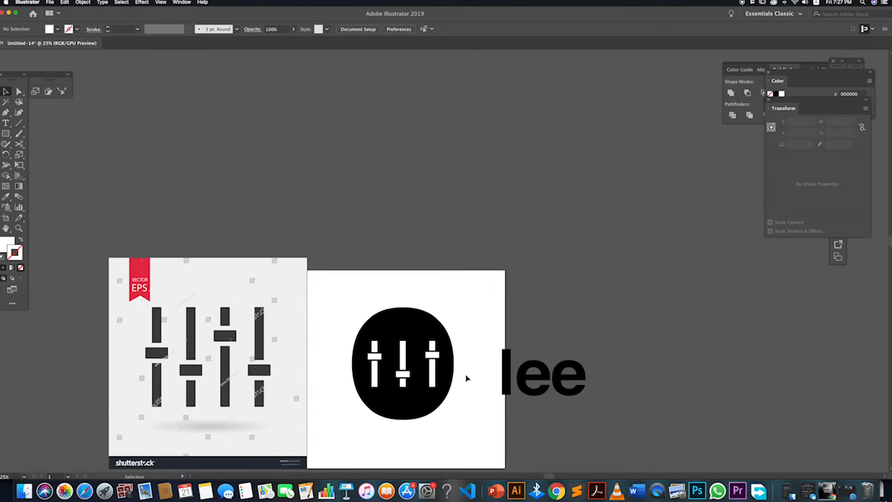
{"action": "scroll", "coordinate": [465, 418], "scroll_direction": "down", "scroll_amount": 1}
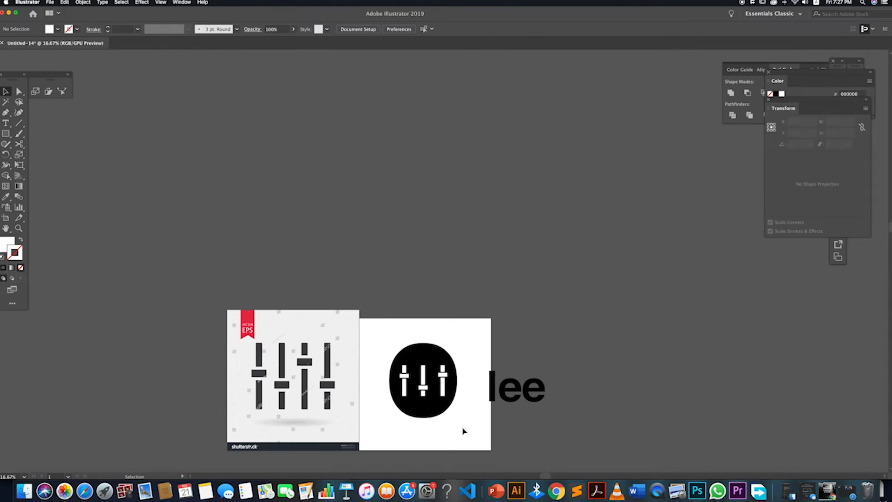
{"action": "left_click_drag", "start_coordinate": [392, 335], "coordinate": [447, 340]}
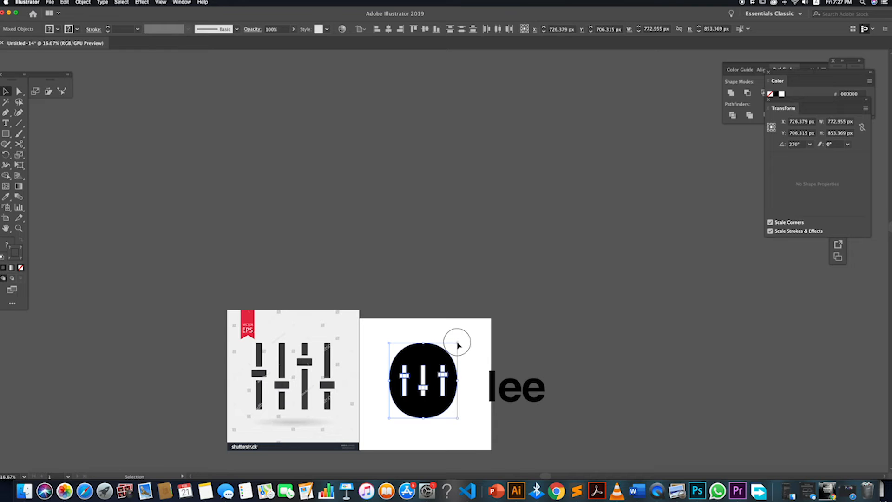
{"action": "left_click", "coordinate": [456, 349]}
{"action": "left_click_drag", "start_coordinate": [374, 335], "coordinate": [445, 392]}
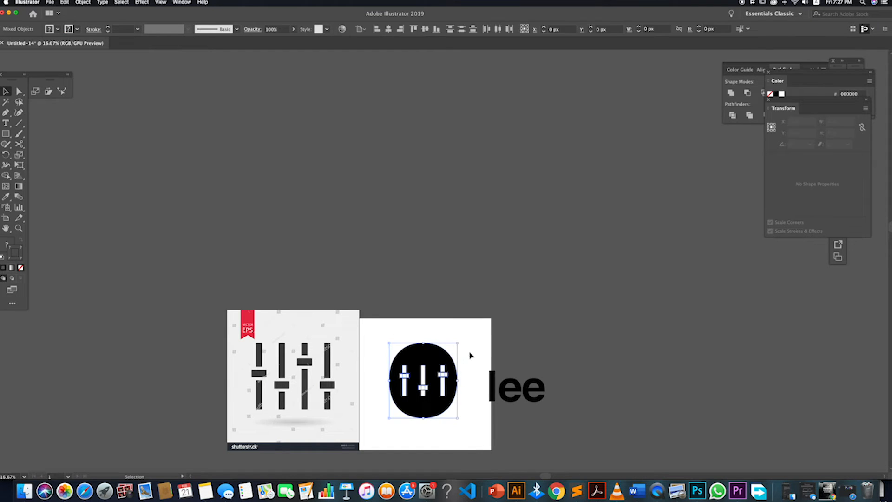
{"action": "left_click_drag", "start_coordinate": [457, 343], "coordinate": [441, 361]}
{"action": "left_click_drag", "start_coordinate": [429, 392], "coordinate": [430, 376]}
{"action": "left_click", "coordinate": [454, 417]}
{"action": "left_click_drag", "start_coordinate": [391, 339], "coordinate": [403, 404]}
{"action": "left_click", "coordinate": [413, 432]}
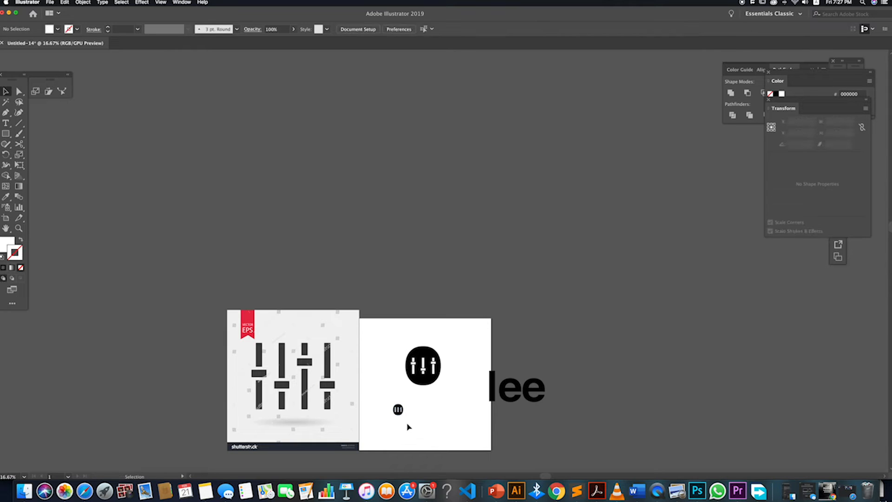
Scale the "lee" lettering to the miniature emblem's height and place it directly to the emblem's right, spelling Olee
{"action": "left_click_drag", "start_coordinate": [529, 393], "coordinate": [447, 415]}
{"action": "scroll", "coordinate": [441, 425], "scroll_direction": "up", "scroll_amount": 1}
{"action": "scroll", "coordinate": [448, 430], "scroll_direction": "up", "scroll_amount": 1}
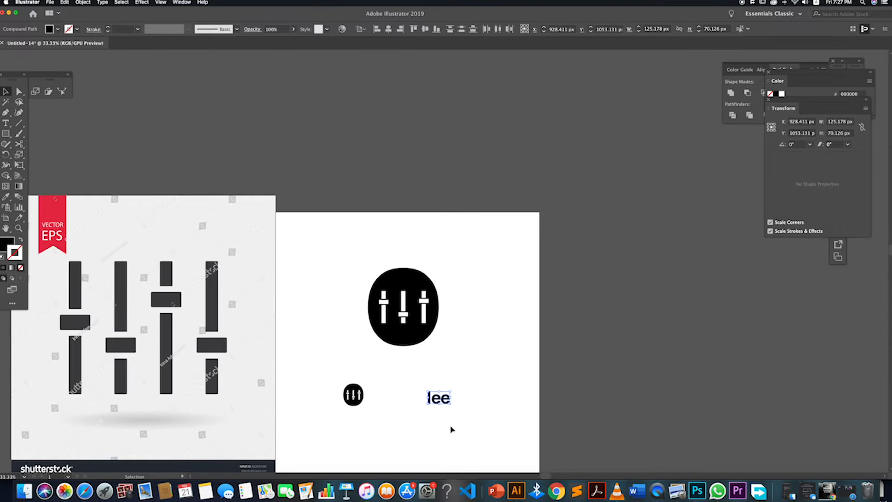
{"action": "left_click_drag", "start_coordinate": [429, 402], "coordinate": [409, 389]}
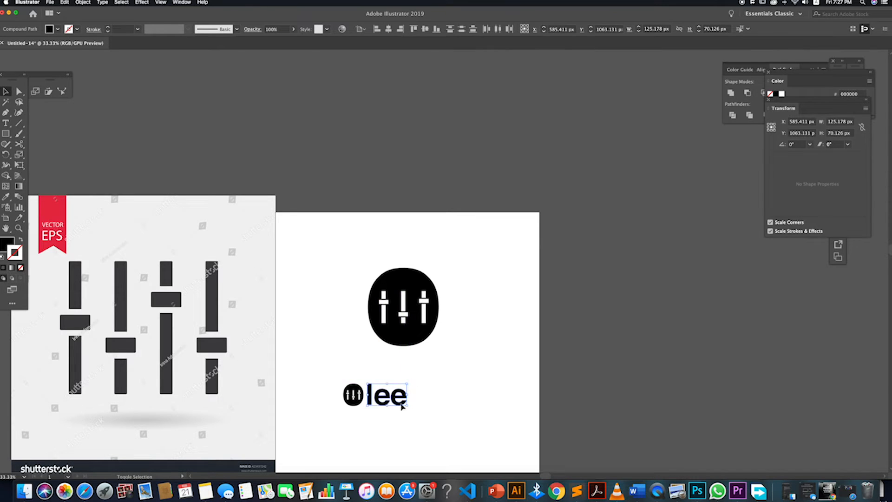
{"action": "left_click", "coordinate": [402, 420]}
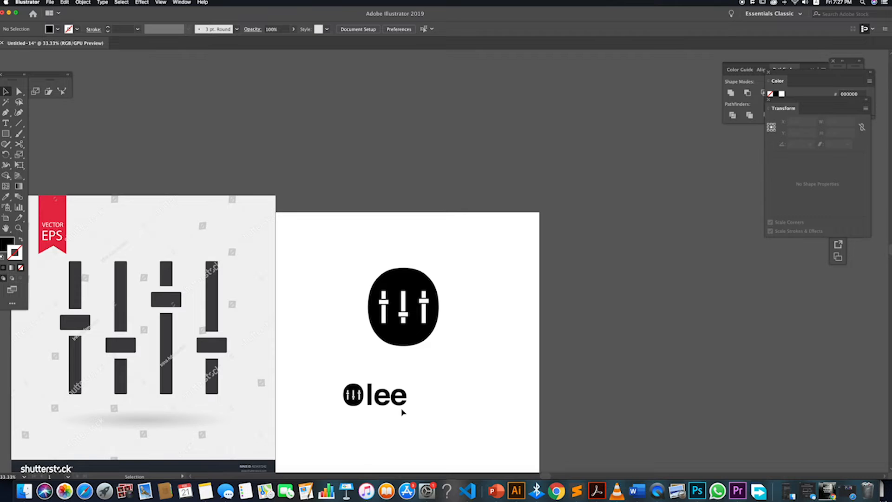
Draw a closed black trapezoid about 56 by 31 px with the Pen tool over the last e's counter
{"action": "scroll", "coordinate": [402, 412], "scroll_direction": "up", "scroll_amount": 3}
{"action": "left_click", "coordinate": [379, 387]}
{"action": "left_click", "coordinate": [436, 426]}
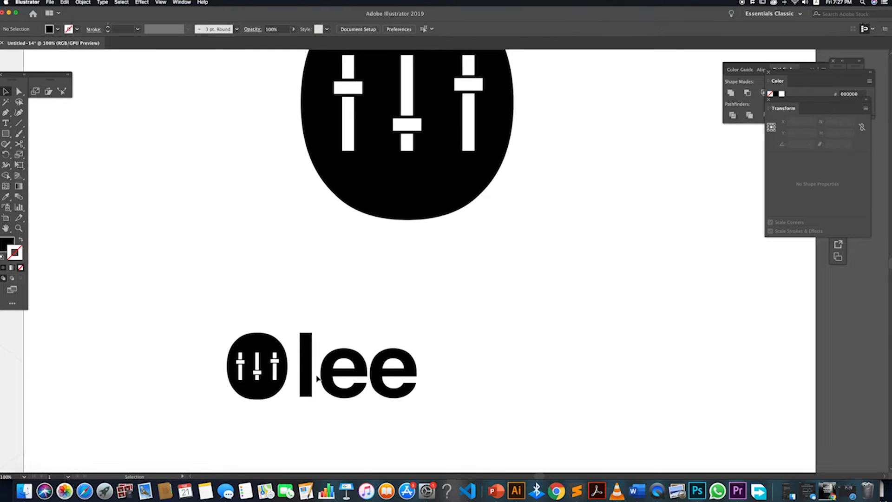
{"action": "left_click", "coordinate": [407, 370]}
{"action": "left_click", "coordinate": [378, 373]}
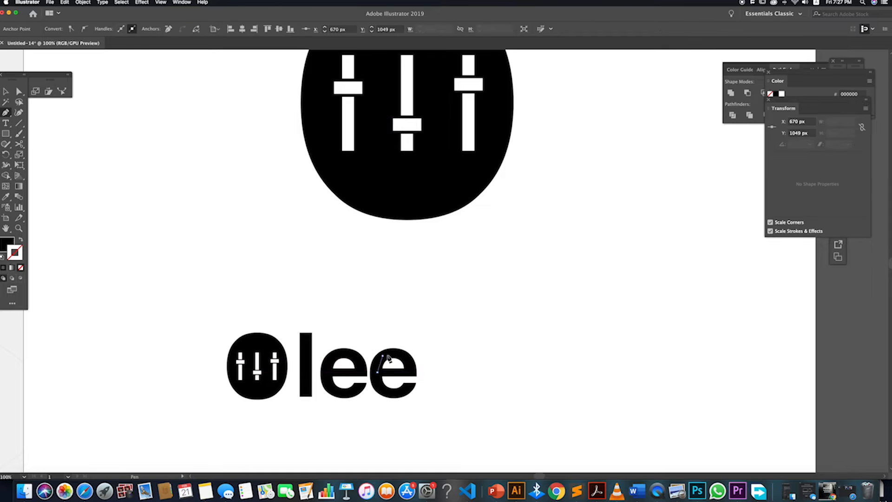
{"action": "left_click", "coordinate": [382, 356]}
{"action": "left_click", "coordinate": [389, 356]}
{"action": "left_click", "coordinate": [403, 356]}
{"action": "left_click", "coordinate": [408, 371]}
{"action": "left_click", "coordinate": [564, 383]}
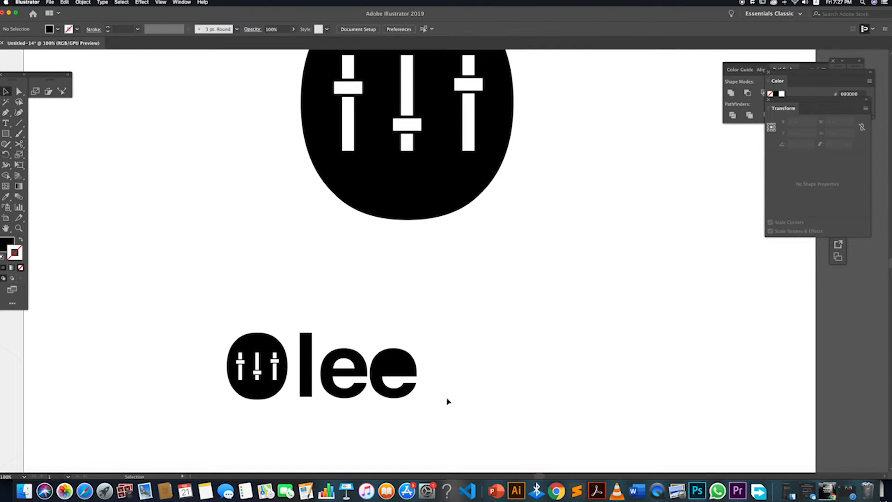
Fill the first e's counter with a copy of the trapezoid and unite each e with its filler shape
{"action": "left_click_drag", "start_coordinate": [398, 368], "coordinate": [346, 365]}
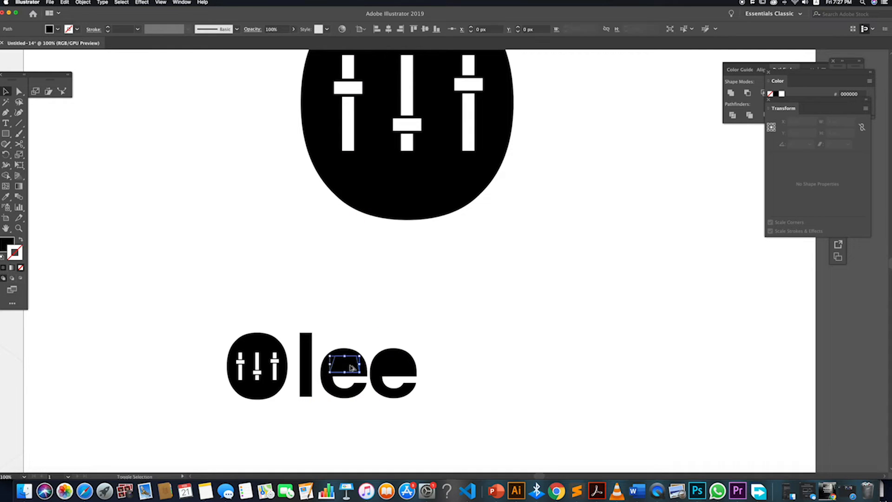
{"action": "left_click", "coordinate": [365, 367], "text": "shift"}
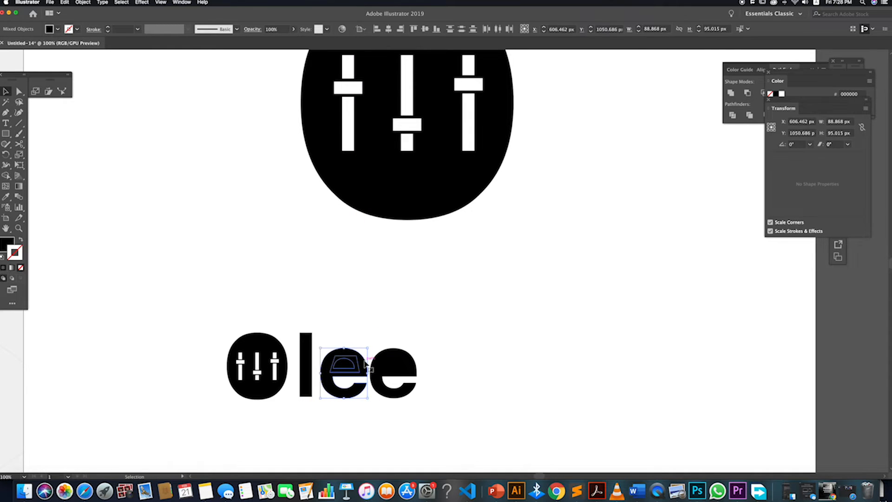
{"action": "left_click", "coordinate": [733, 92]}
{"action": "left_click", "coordinate": [396, 362]}
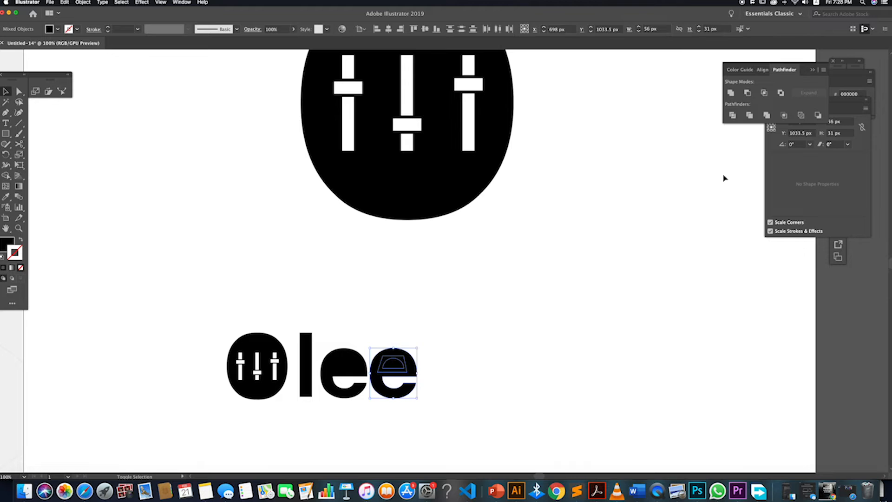
{"action": "left_click", "coordinate": [731, 95]}
{"action": "left_click", "coordinate": [530, 351]}
{"action": "key", "text": "super+alt+0"}
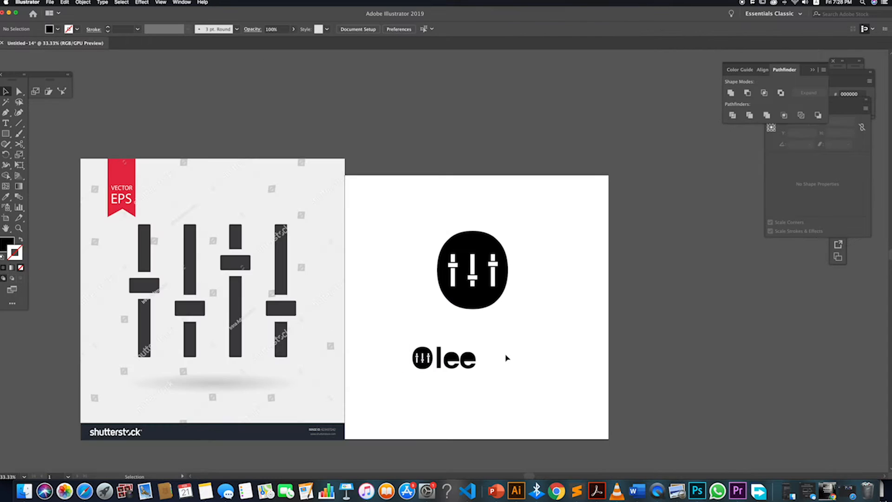
Centre the Olee wordmark beneath the large emblem at about X 726 px, Y 948 px
{"action": "left_click_drag", "start_coordinate": [513, 388], "coordinate": [409, 344]}
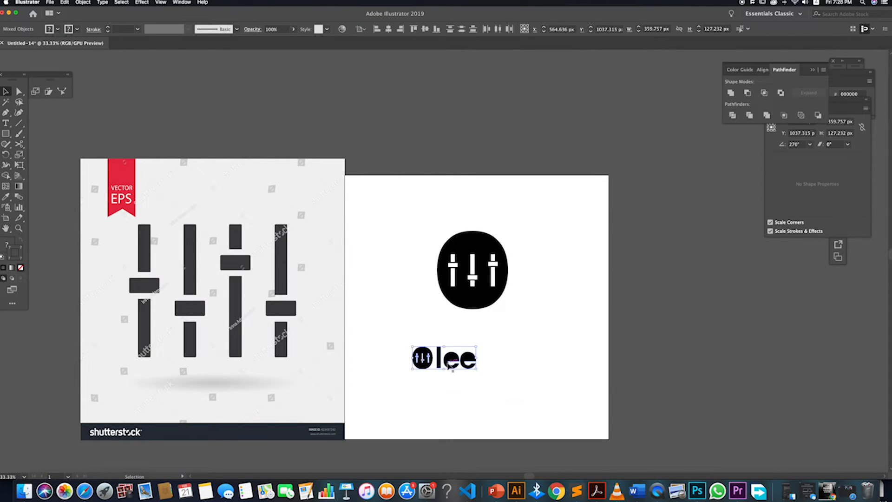
{"action": "left_click_drag", "start_coordinate": [452, 362], "coordinate": [477, 348]}
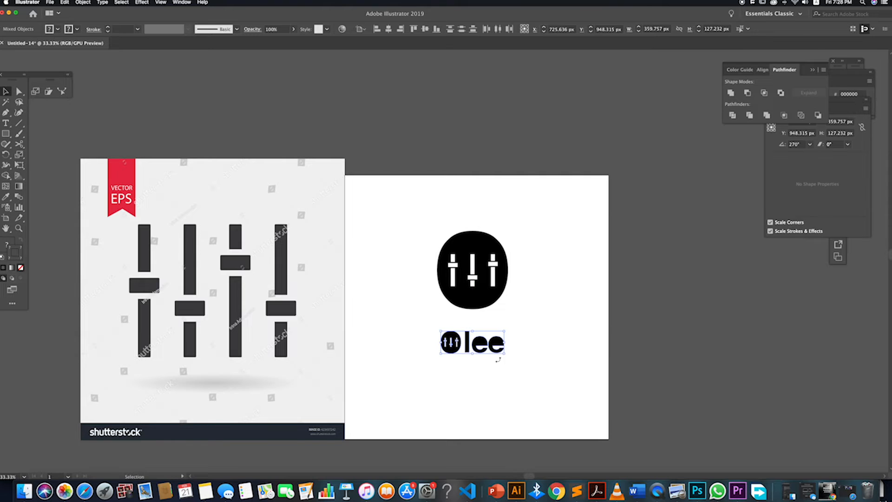
{"action": "left_click", "coordinate": [442, 371]}
Add the text "DJ" in Helvetica Bold 153 pt below and left of the Olee wordmark
{"action": "key", "text": "t"}
{"action": "left_click", "coordinate": [400, 392]}
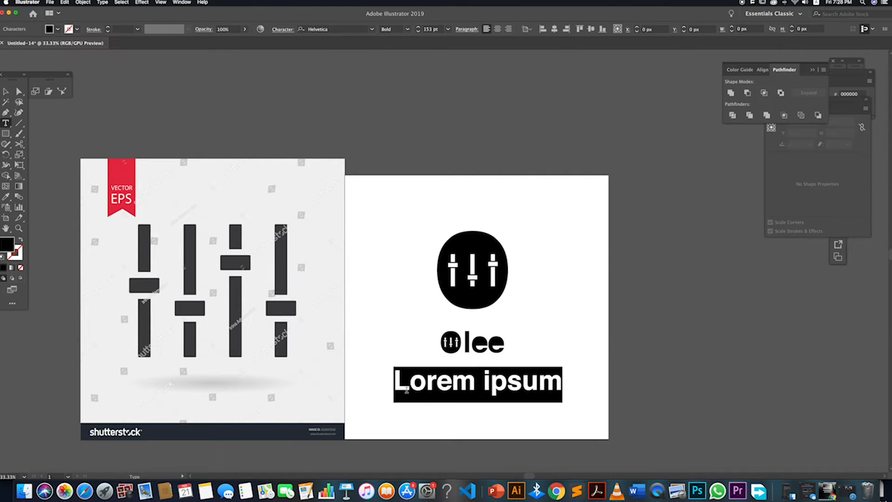
{"action": "type", "text": "DJ"}
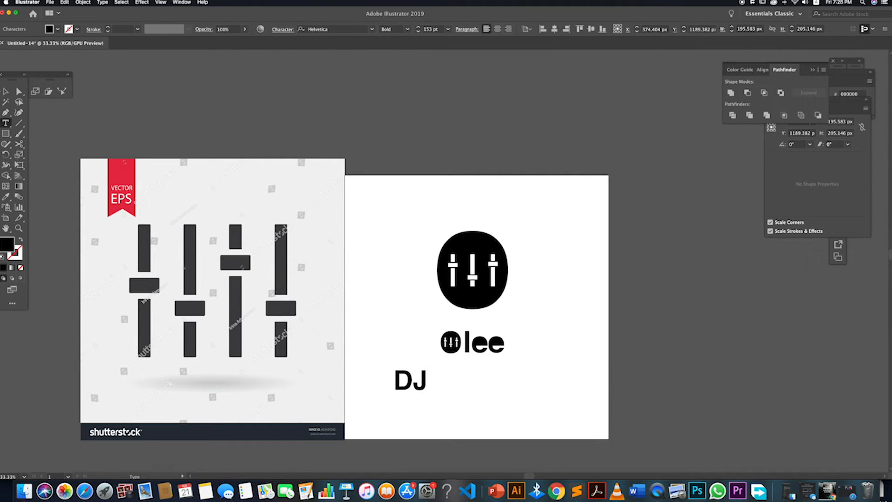
{"action": "key", "text": "Escape"}
Shift the Olee wordmark right to about X 873 px and place "DJ" in line to its left
{"action": "left_click_drag", "start_coordinate": [447, 341], "coordinate": [495, 346]}
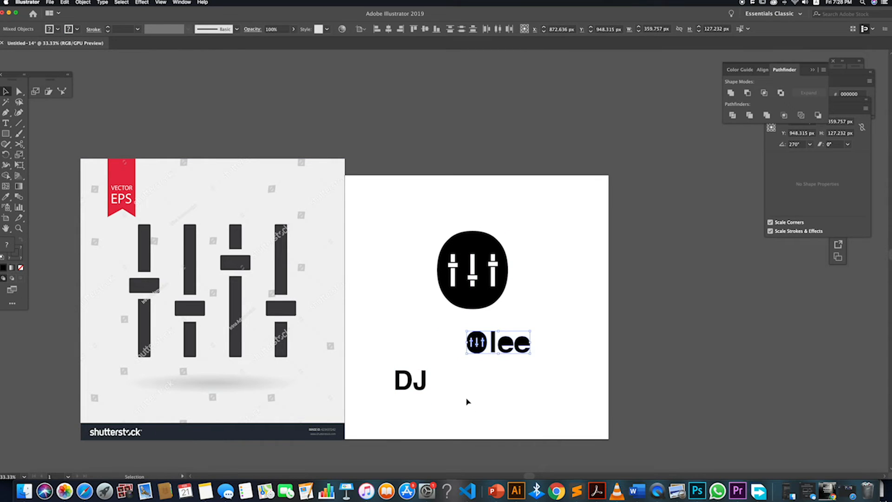
{"action": "left_click_drag", "start_coordinate": [408, 377], "coordinate": [421, 328]}
{"action": "left_click", "coordinate": [485, 392]}
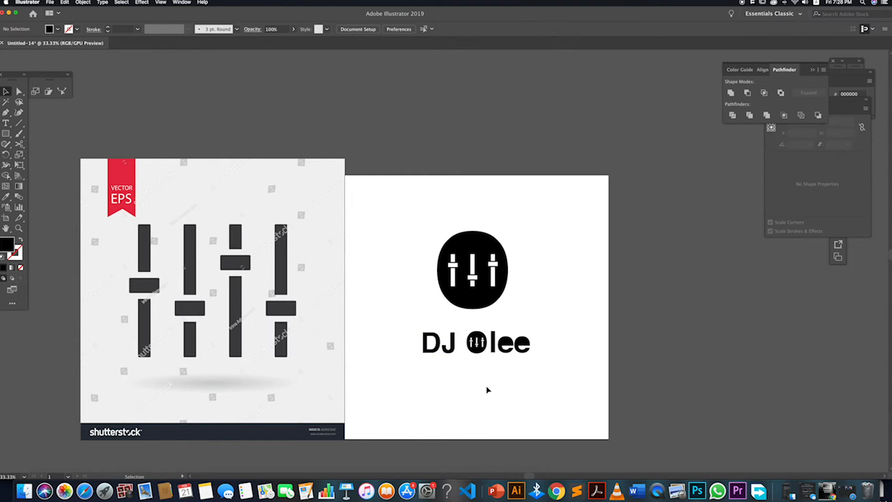
{"action": "left_click_drag", "start_coordinate": [572, 391], "coordinate": [482, 376]}
{"action": "scroll", "coordinate": [500, 364], "scroll_direction": "down", "scroll_amount": 1}
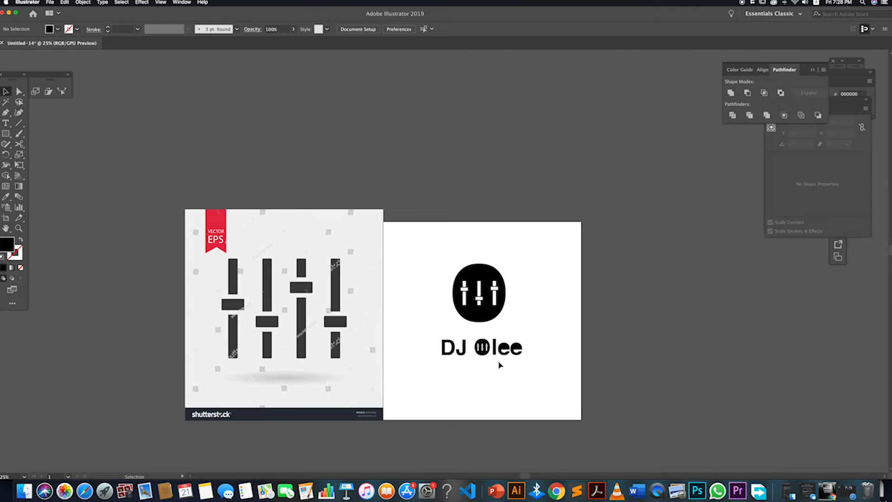
Move the DJ Olee wordmark up closer to the emblem, with "DJ" at about Y 915 px
{"action": "scroll", "coordinate": [500, 365], "scroll_direction": "up", "scroll_amount": 3}
{"action": "scroll", "coordinate": [499, 365], "scroll_direction": "down", "scroll_amount": 3}
{"action": "left_click_drag", "start_coordinate": [432, 341], "coordinate": [431, 340]}
{"action": "left_click_drag", "start_coordinate": [505, 355], "coordinate": [506, 347]}
{"action": "left_click", "coordinate": [499, 368]}
Replace the "DJ" text beside the Olee wordmark with lowercase "dj"
{"action": "left_click", "coordinate": [454, 343]}
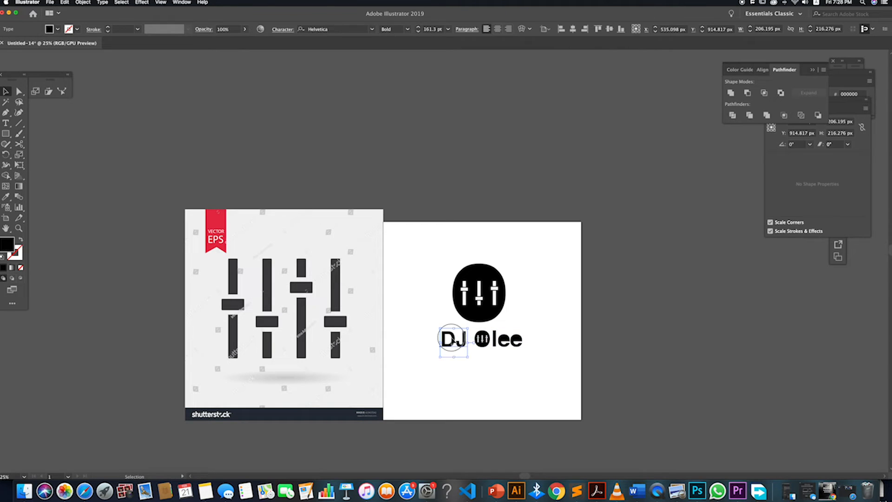
{"action": "double_click", "coordinate": [452, 339]}
{"action": "double_click", "coordinate": [451, 338]}
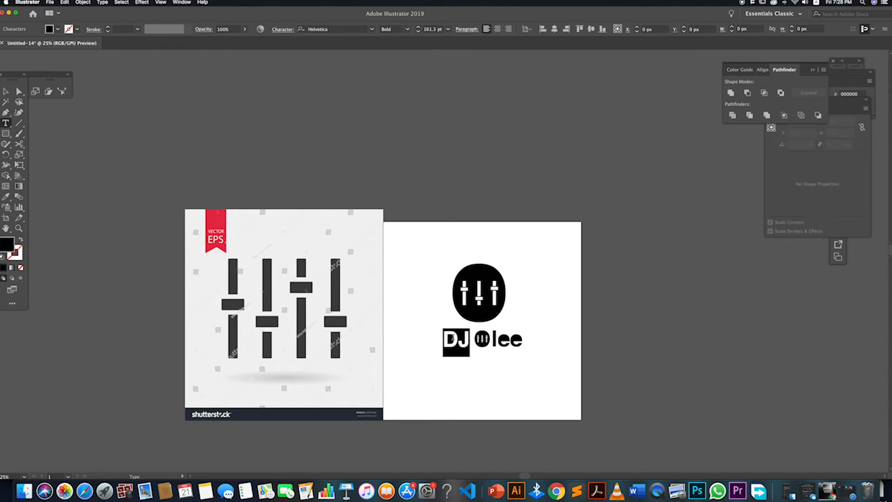
{"action": "type", "text": "dj"}
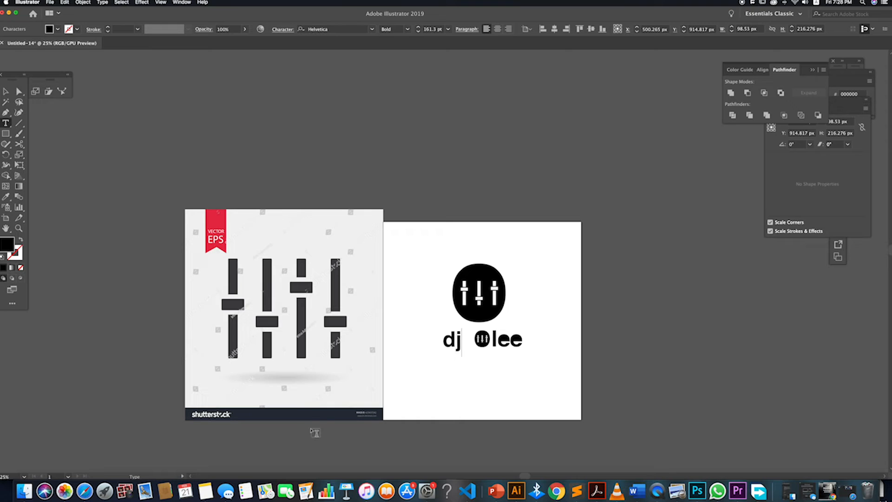
{"action": "left_click", "coordinate": [7, 91]}
{"action": "left_click", "coordinate": [484, 417]}
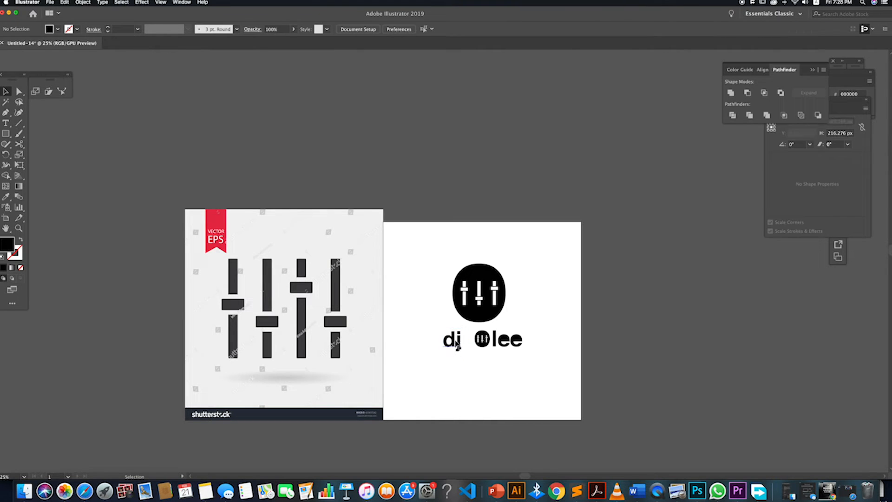
{"action": "left_click", "coordinate": [460, 351]}
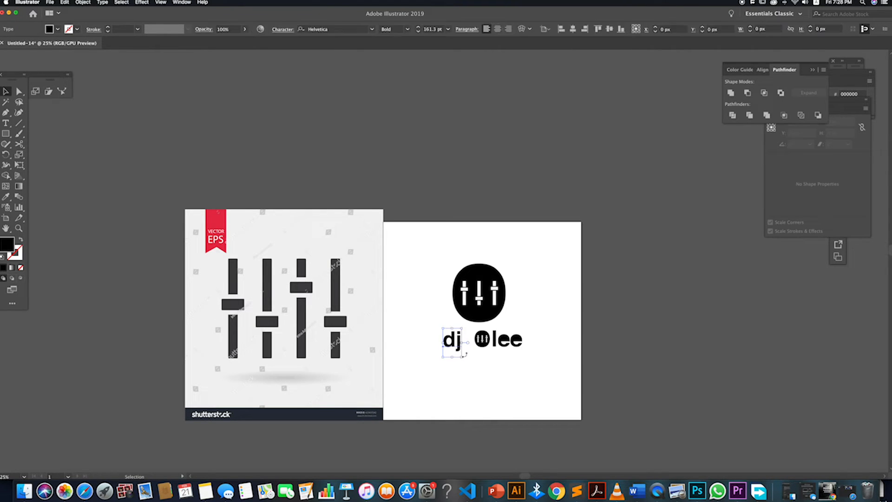
{"action": "left_click", "coordinate": [476, 364]}
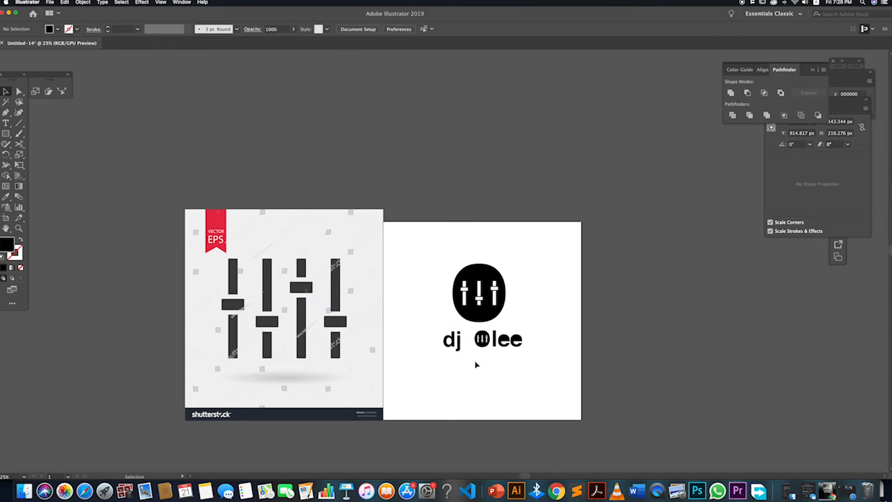
Delete the "dj" text and enlarge the emblem and Olee wordmark, with the wordmark about 723 px wide at X 727 px, Y 1213 px
{"action": "left_click_drag", "start_coordinate": [476, 364], "coordinate": [460, 313]}
{"action": "key", "text": "Delete"}
{"action": "left_click", "coordinate": [548, 387]}
{"action": "left_click_drag", "start_coordinate": [548, 387], "coordinate": [448, 308]}
{"action": "left_click", "coordinate": [486, 440]}
{"action": "scroll", "coordinate": [496, 418], "scroll_direction": "down", "scroll_amount": 1}
{"action": "left_click_drag", "start_coordinate": [511, 305], "coordinate": [492, 325]}
{"action": "left_click", "coordinate": [518, 371]}
Delete the Shutterstock equalizer reference image beside the artboard
{"action": "scroll", "coordinate": [518, 371], "scroll_direction": "down", "scroll_amount": 3}
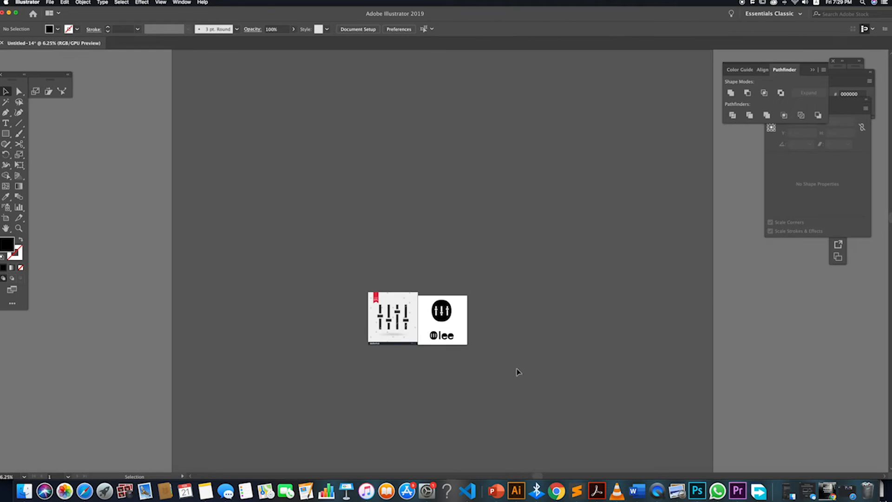
{"action": "scroll", "coordinate": [446, 329], "scroll_direction": "up", "scroll_amount": 4}
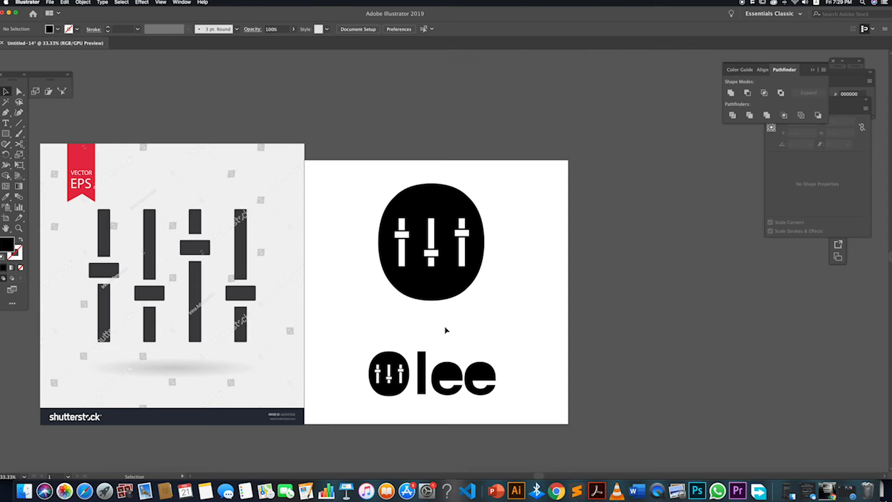
{"action": "left_click", "coordinate": [219, 328]}
{"action": "key", "text": "Delete"}
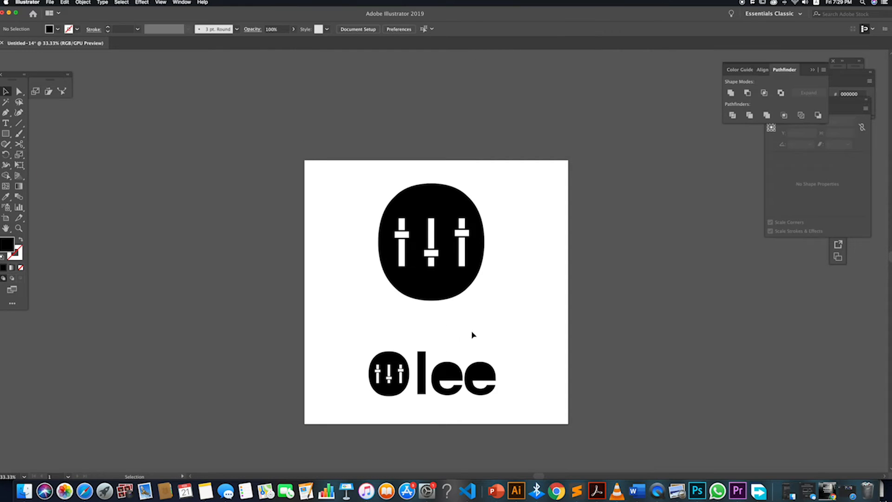
Switch to the browser, review the client's colour preferences and comments in the logo request form response, and return to Illustrator
{"action": "left_click", "coordinate": [89, 495]}
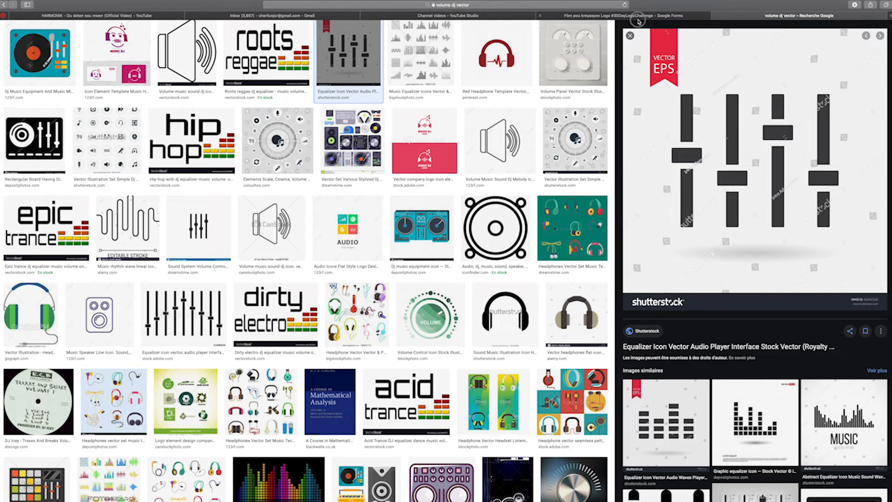
{"action": "left_click", "coordinate": [638, 19]}
{"action": "scroll", "coordinate": [429, 423], "scroll_direction": "up", "scroll_amount": 15}
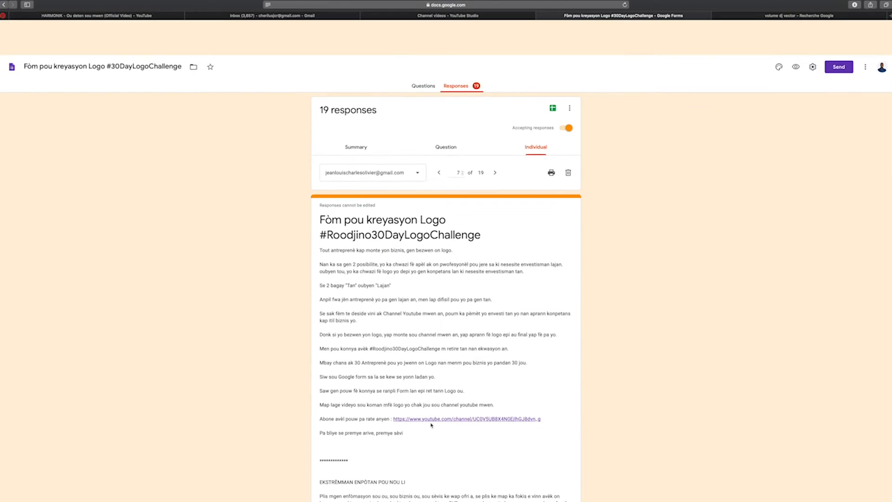
{"action": "scroll", "coordinate": [431, 425], "scroll_direction": "down", "scroll_amount": 15}
{"action": "mouse_move", "coordinate": [697, 493]}
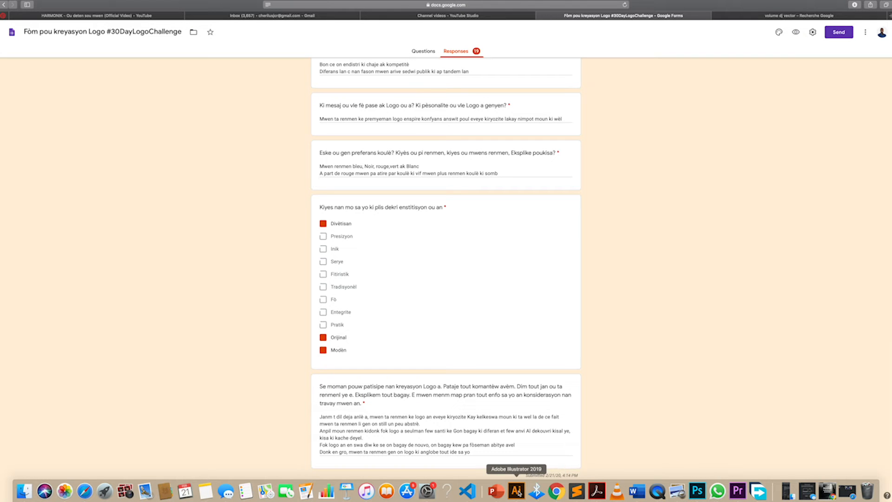
{"action": "left_click", "coordinate": [517, 491]}
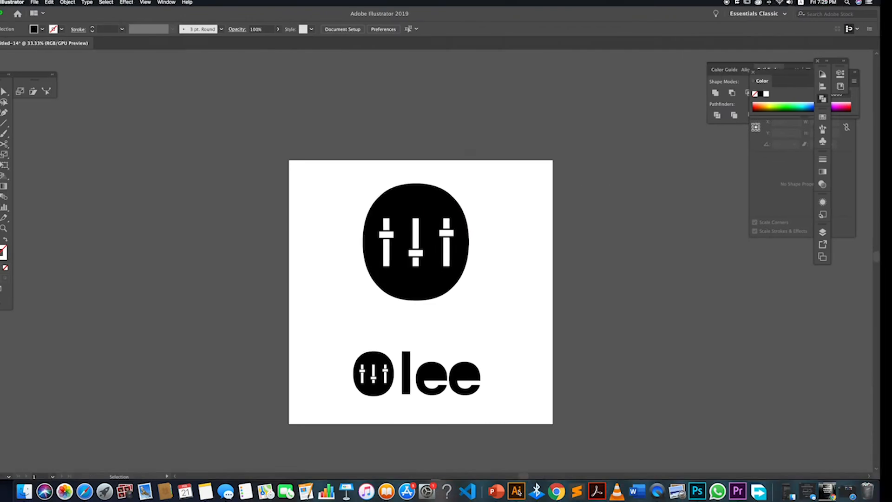
Expand the first white slider in the large emblem, including its fill and stroke
{"action": "scroll", "coordinate": [405, 242], "scroll_direction": "up", "scroll_amount": 2}
{"action": "left_click", "coordinate": [405, 228]}
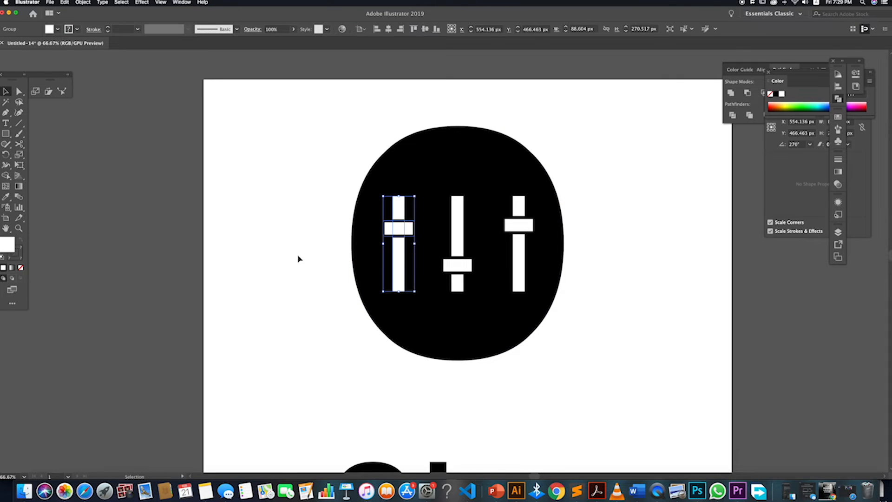
{"action": "left_click", "coordinate": [290, 270]}
{"action": "scroll", "coordinate": [396, 229], "scroll_direction": "up", "scroll_amount": 2}
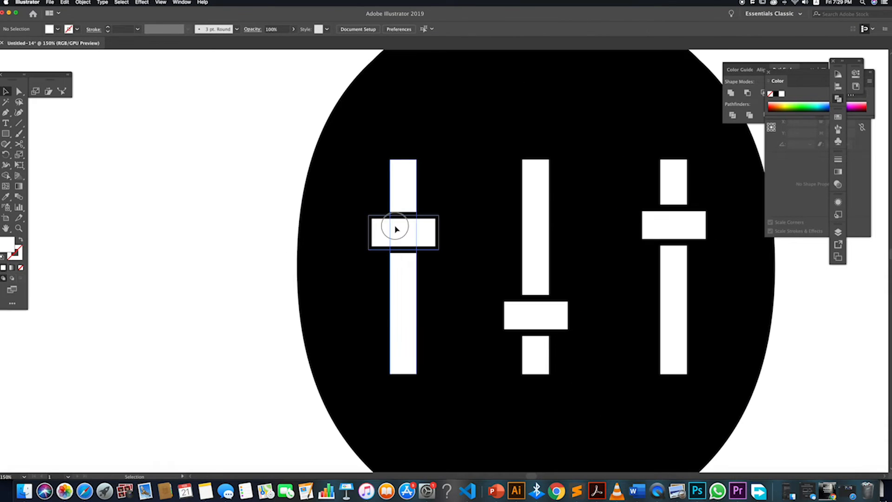
{"action": "left_click", "coordinate": [396, 228]}
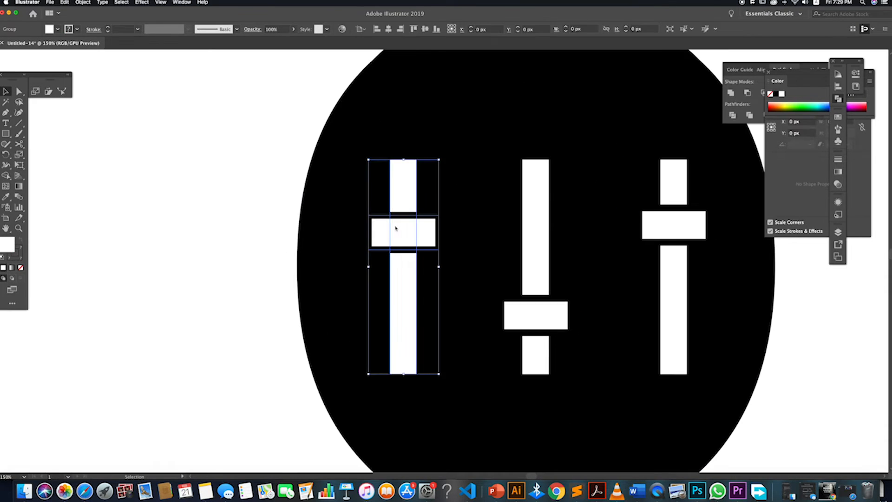
{"action": "left_click", "coordinate": [84, 2]}
{"action": "left_click", "coordinate": [100, 80]}
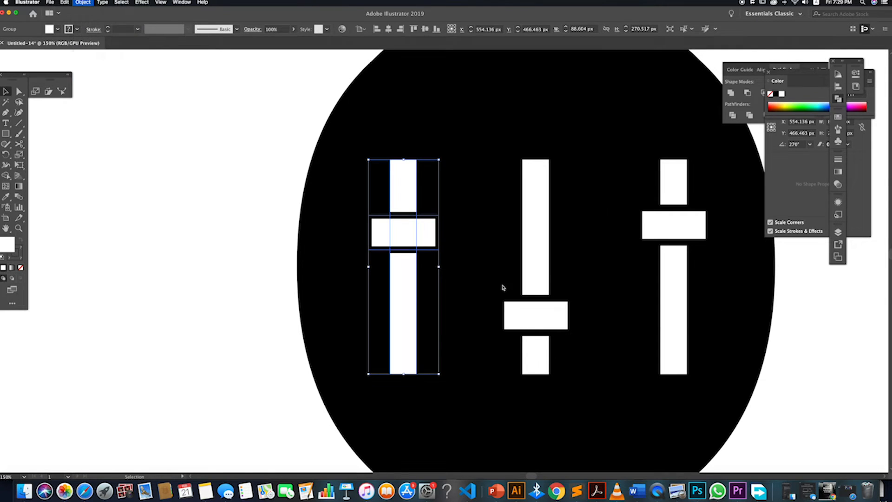
{"action": "left_click", "coordinate": [697, 295]}
{"action": "left_click", "coordinate": [279, 313]}
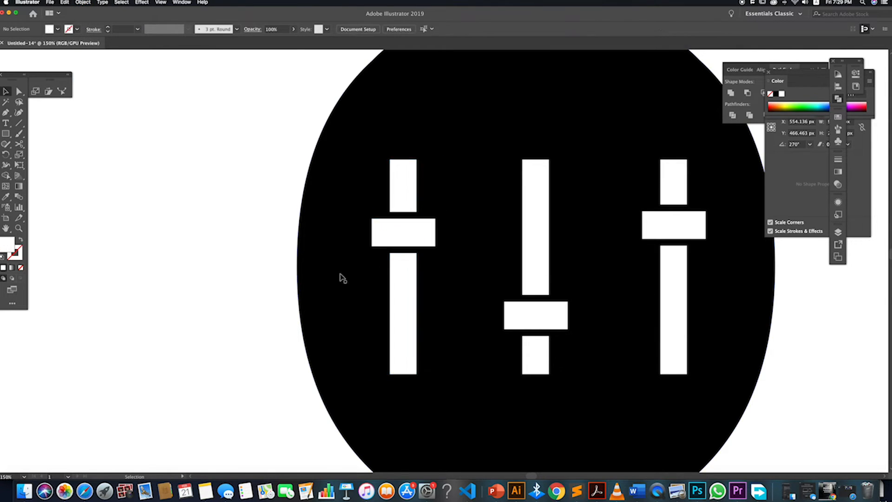
Try to subtract the expanded first slider from the black O with Minus Front, and undo it
{"action": "left_click", "coordinate": [396, 233]}
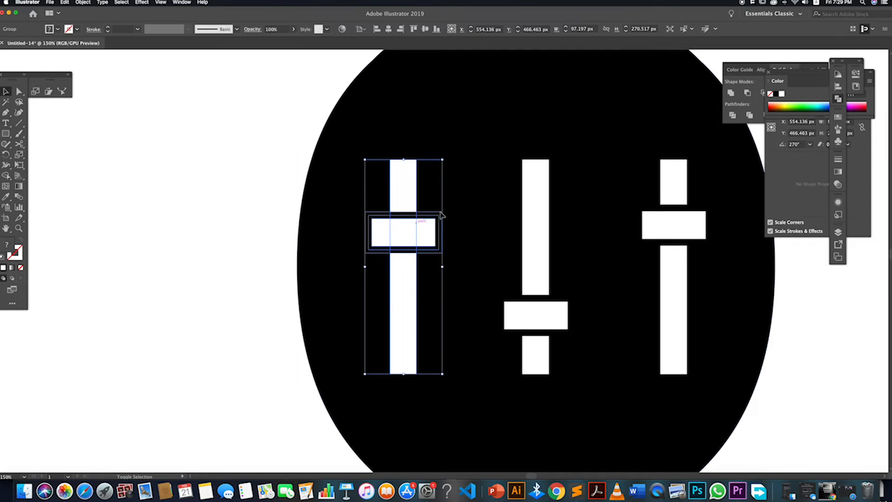
{"action": "left_click", "coordinate": [472, 187], "text": "shift"}
{"action": "left_click", "coordinate": [747, 93]}
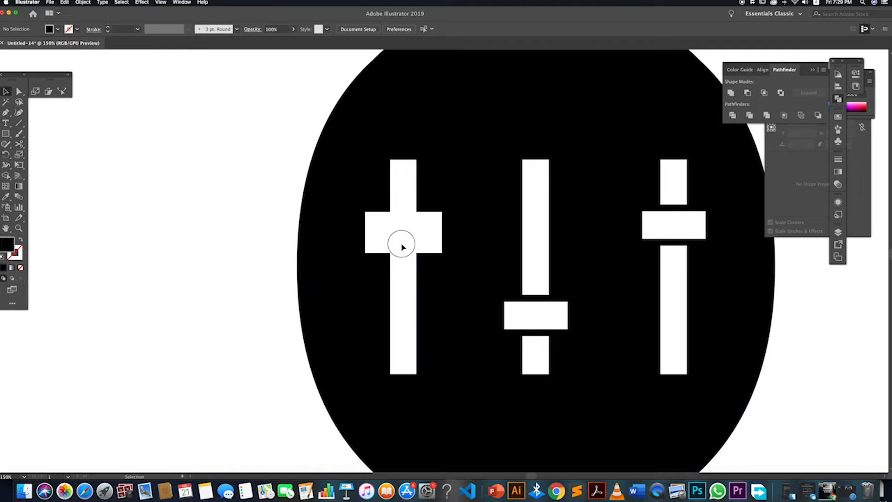
{"action": "key", "text": "super+z"}
{"action": "left_click", "coordinate": [256, 306]}
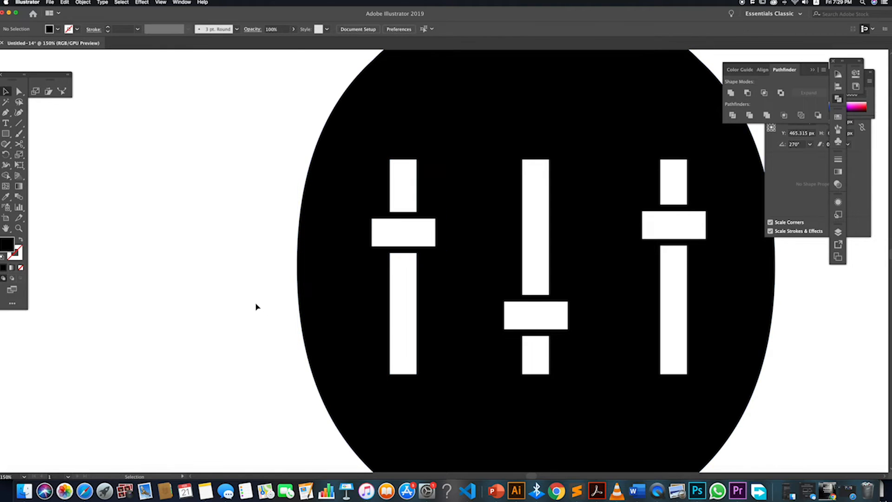
Ungroup the expanded first slider and try to move its crossbar piece separately
{"action": "left_click", "coordinate": [425, 219]}
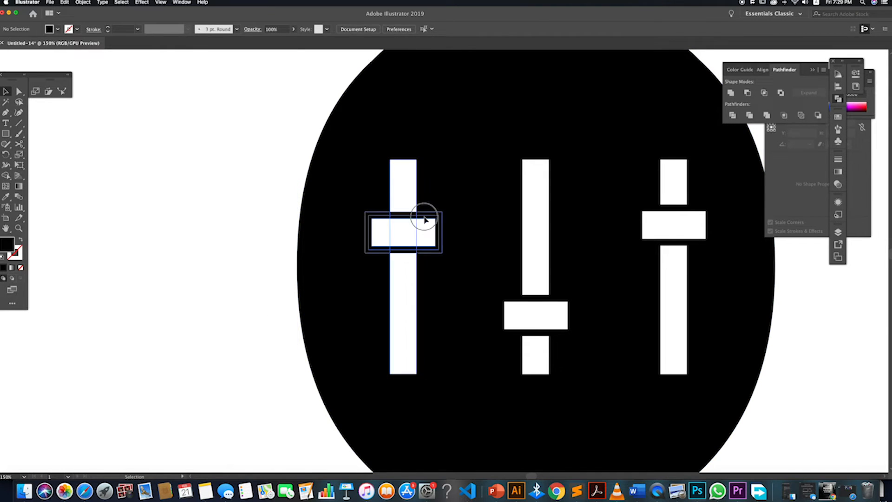
{"action": "right_click", "coordinate": [424, 220]}
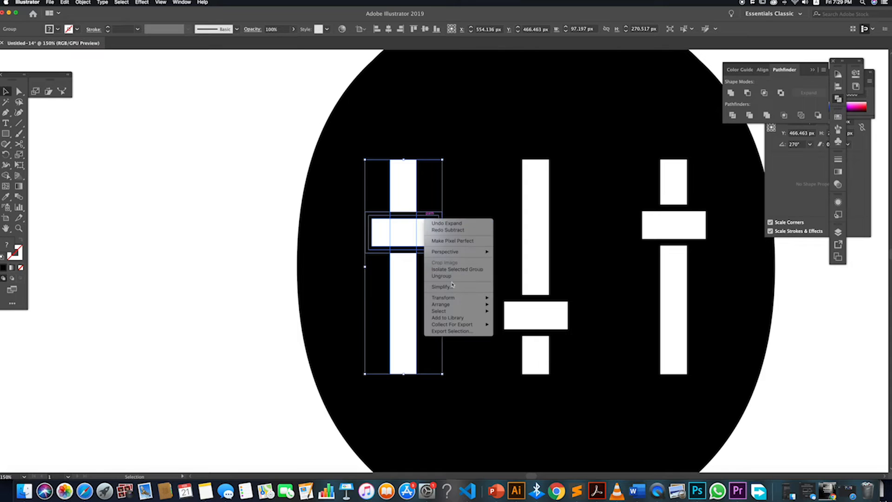
{"action": "left_click", "coordinate": [451, 277]}
{"action": "left_click", "coordinate": [159, 316]}
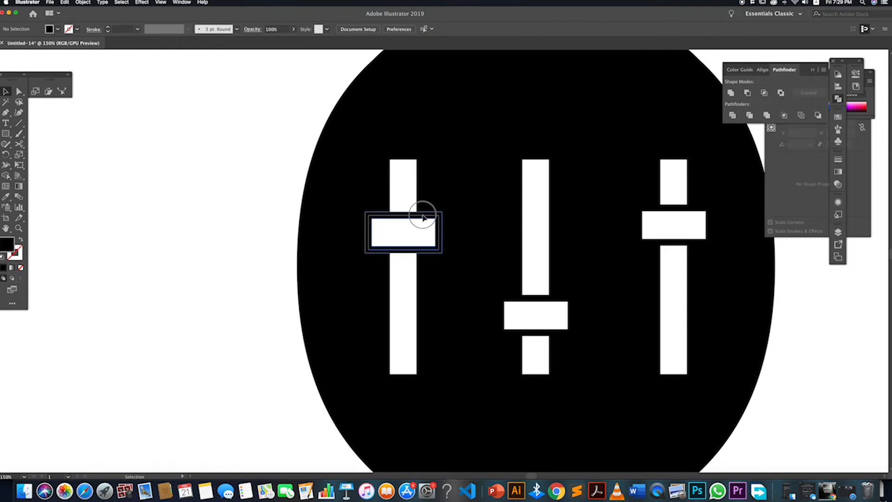
{"action": "left_click", "coordinate": [423, 217]}
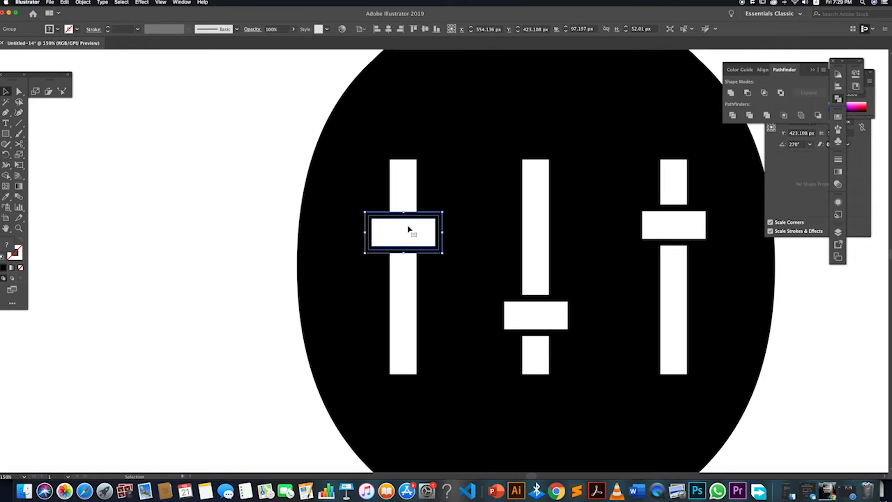
{"action": "left_click_drag", "start_coordinate": [396, 235], "coordinate": [366, 252]}
Undo the edits to the first slider back to before it was expanded
{"action": "key", "text": "super+z"}
{"action": "key", "text": "super+z"}
{"action": "key", "text": "super+z"}
{"action": "key", "text": "super+z"}
{"action": "left_click", "coordinate": [256, 292]}
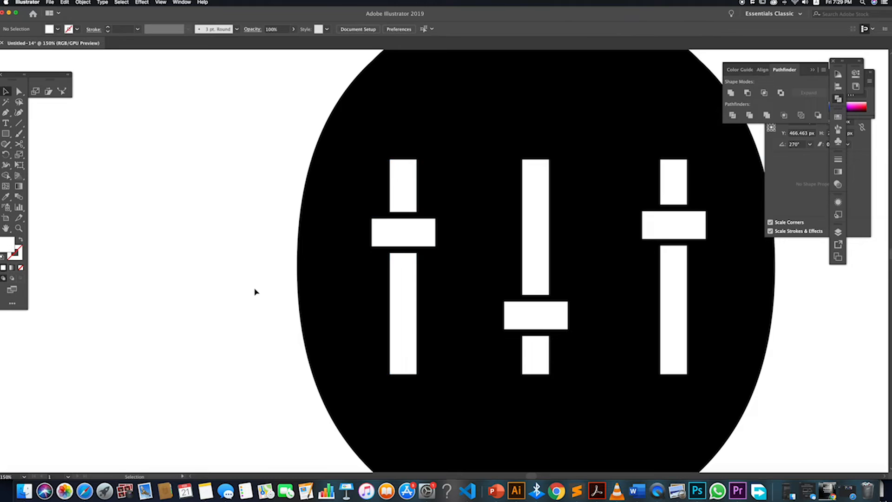
{"action": "scroll", "coordinate": [255, 292], "scroll_direction": "down", "scroll_amount": 4}
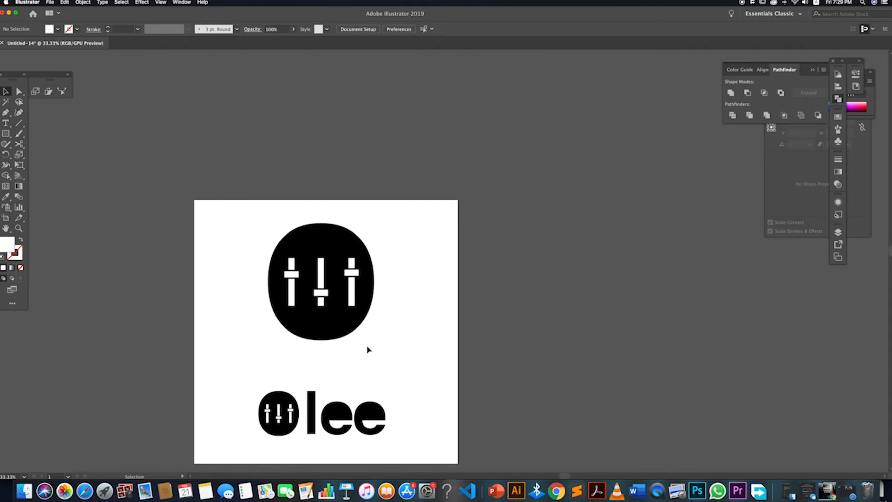
{"action": "left_click_drag", "start_coordinate": [251, 404], "coordinate": [291, 415]}
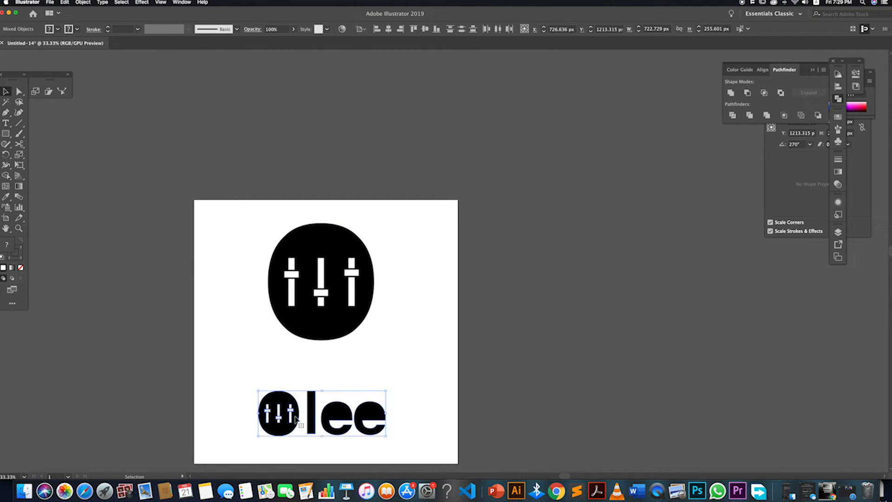
{"action": "left_click", "coordinate": [469, 382]}
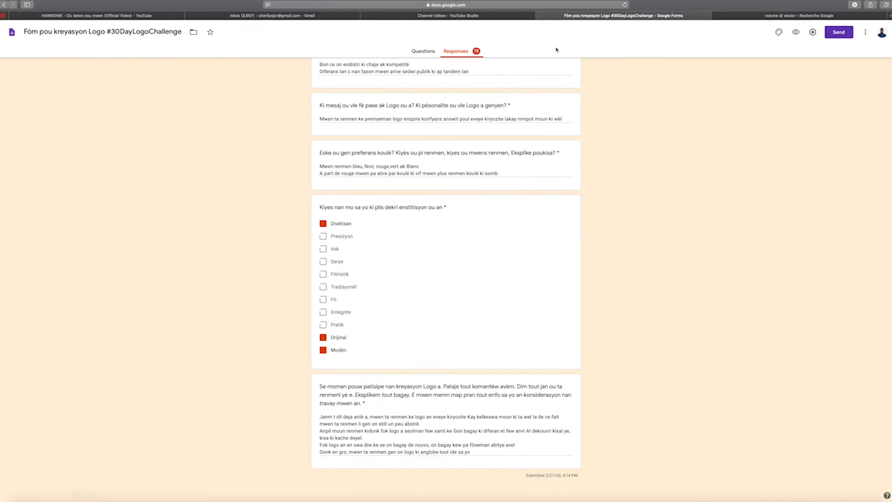
Search the web for "adobe cc color" and open Adobe Color's Explore palettes in a browser window that is not full screen
{"action": "left_click", "coordinate": [522, 7]}
{"action": "type", "text": "adobe"}
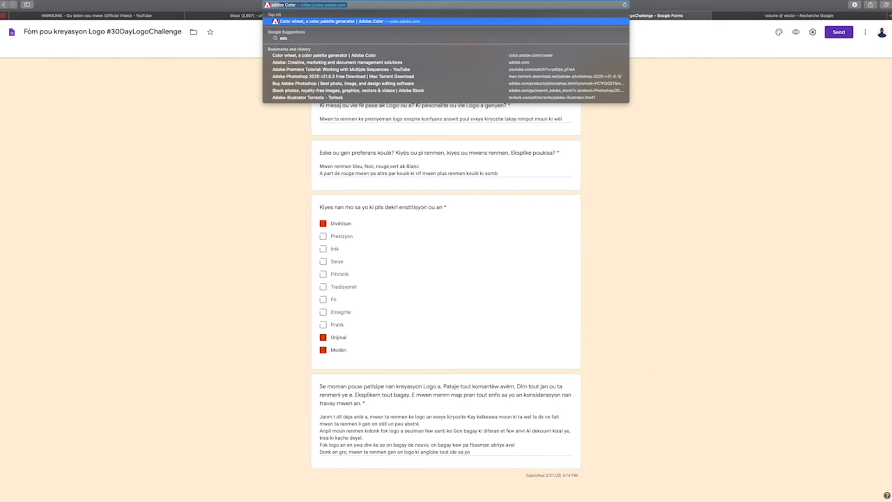
{"action": "type", "text": " cc color"}
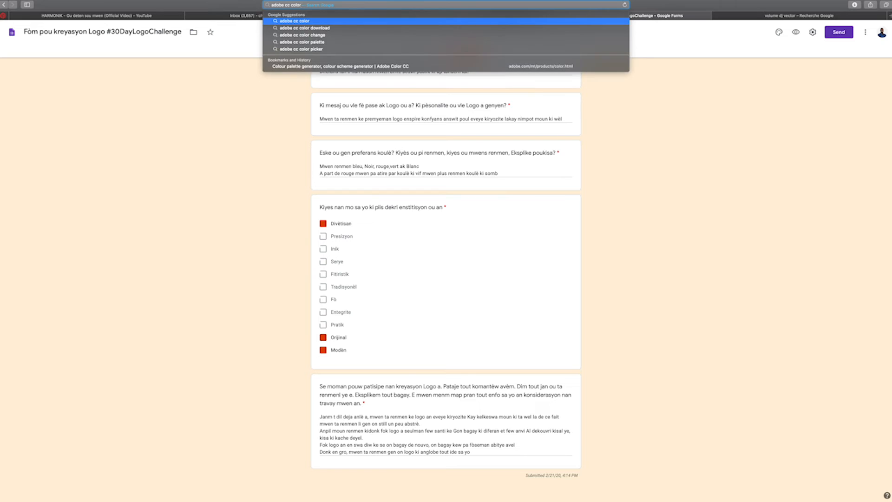
{"action": "key", "text": "Return"}
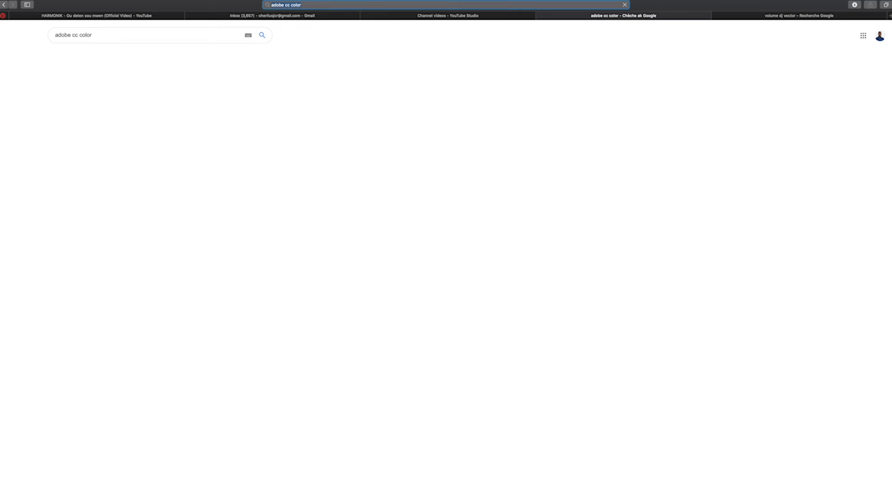
{"action": "left_click", "coordinate": [92, 56]}
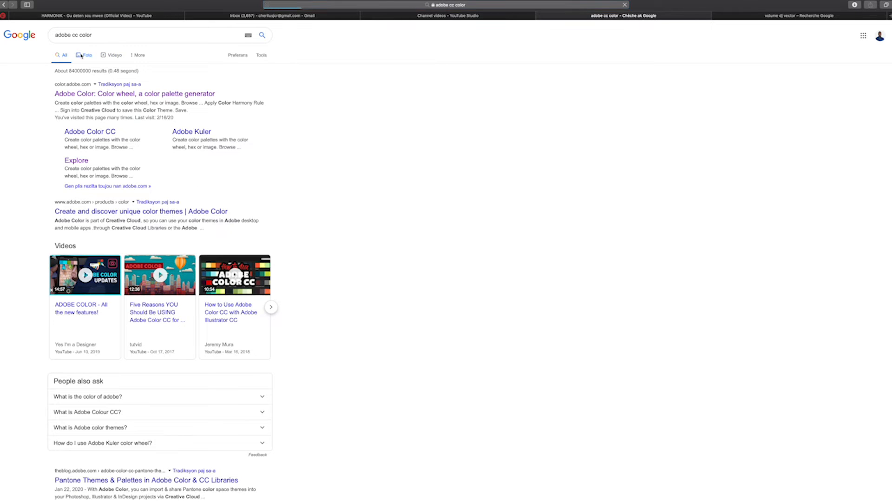
{"action": "left_click", "coordinate": [4, 5]}
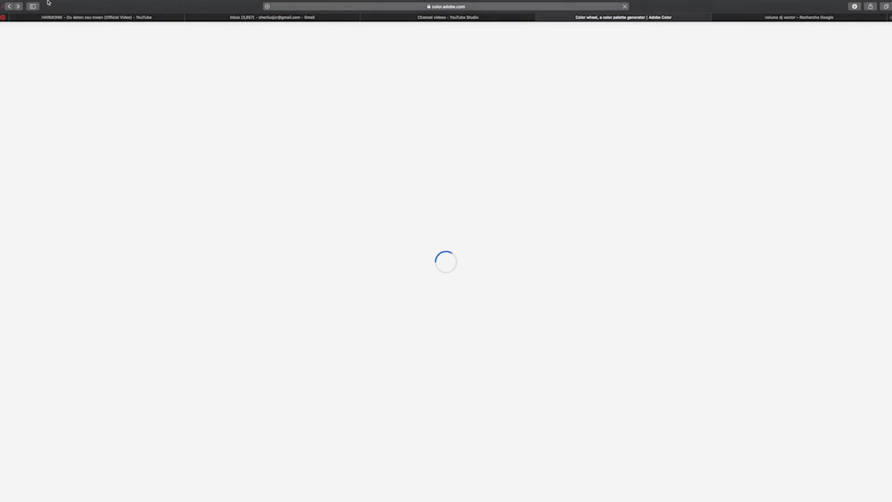
{"action": "left_click", "coordinate": [18, 13]}
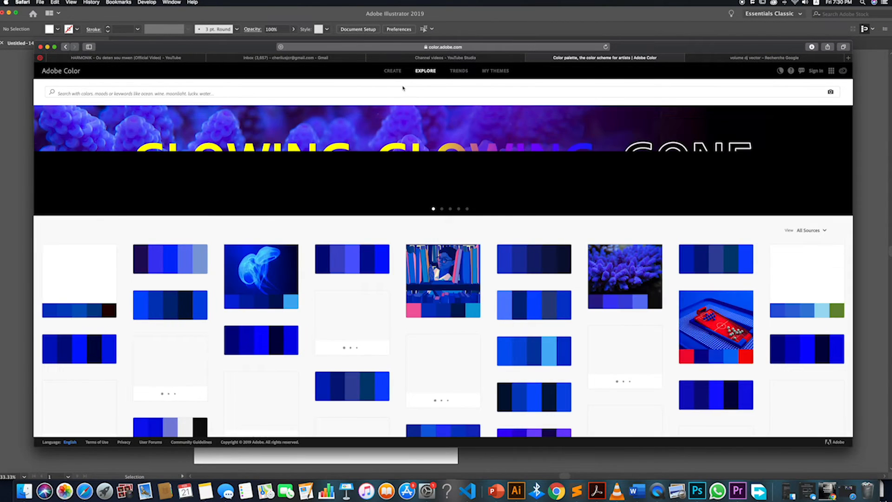
Open the "Shades of royal blue navy" palette among the explored themes and copy its darkest colour code, #000540
{"action": "scroll", "coordinate": [423, 166], "scroll_direction": "down", "scroll_amount": 2}
{"action": "scroll", "coordinate": [423, 166], "scroll_direction": "down", "scroll_amount": 2}
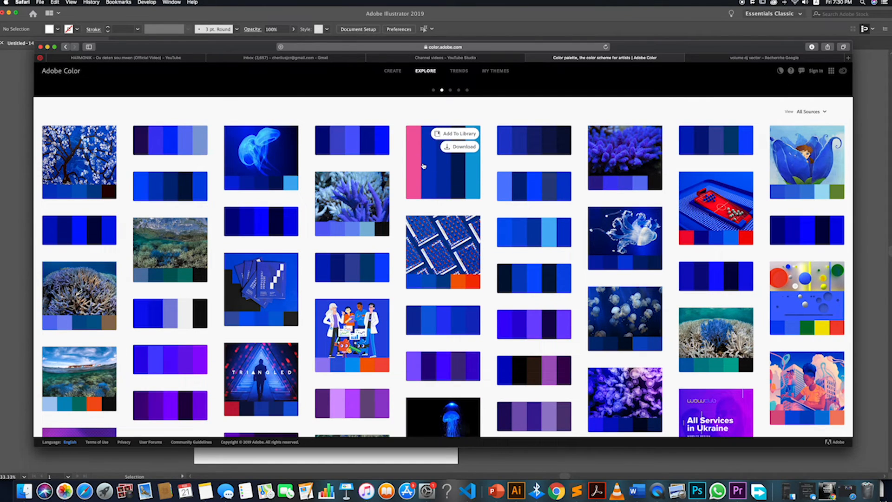
{"action": "scroll", "coordinate": [423, 165], "scroll_direction": "down", "scroll_amount": 1}
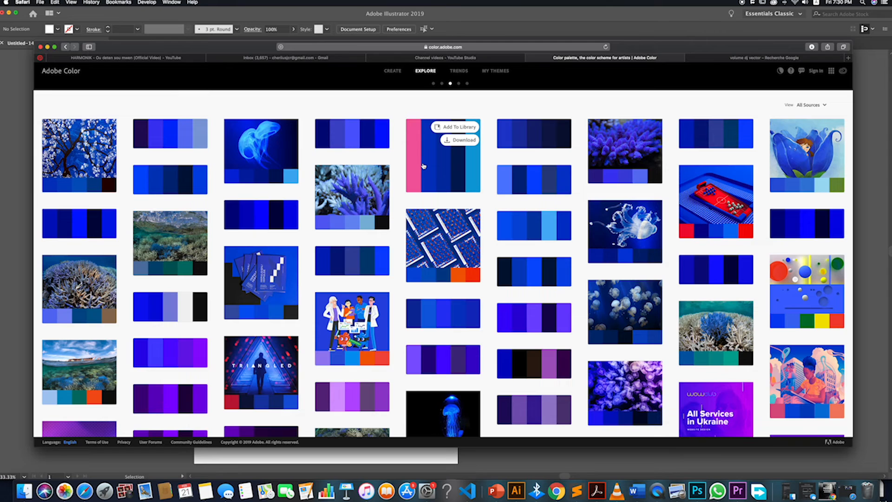
{"action": "scroll", "coordinate": [423, 166], "scroll_direction": "down", "scroll_amount": 6}
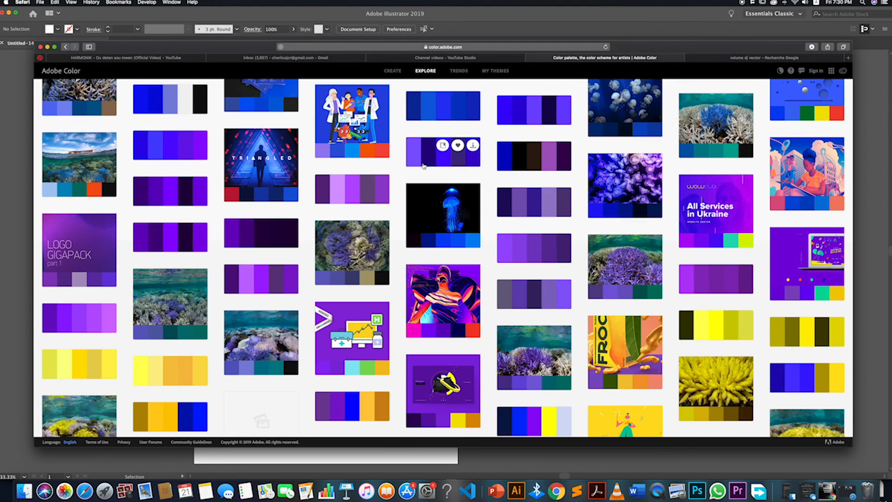
{"action": "scroll", "coordinate": [423, 166], "scroll_direction": "up", "scroll_amount": 1}
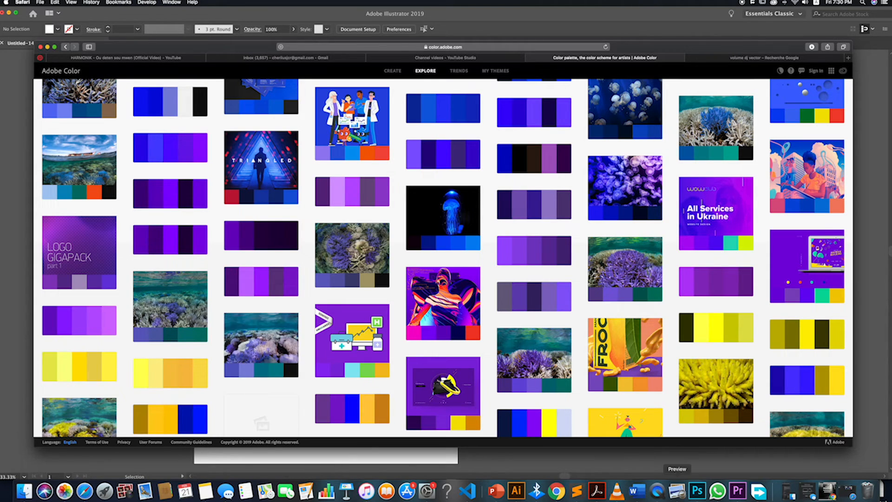
{"action": "mouse_move", "coordinate": [257, 363]}
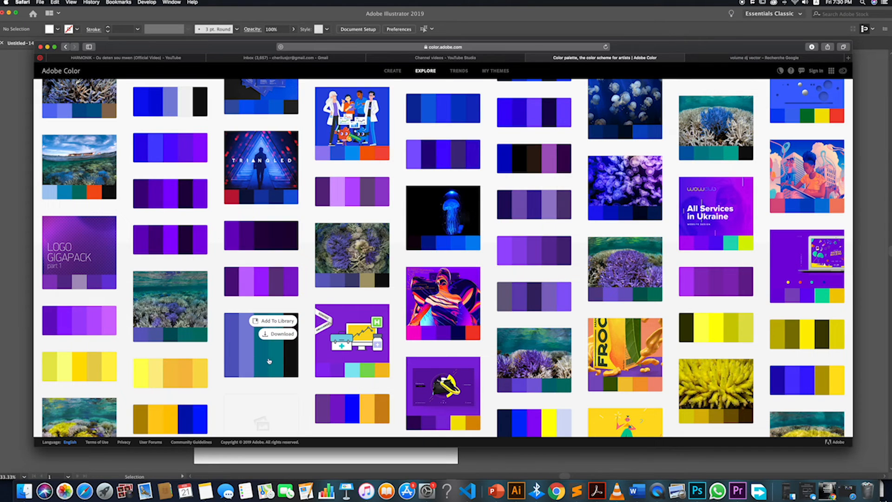
{"action": "scroll", "coordinate": [269, 361], "scroll_direction": "up", "scroll_amount": 5}
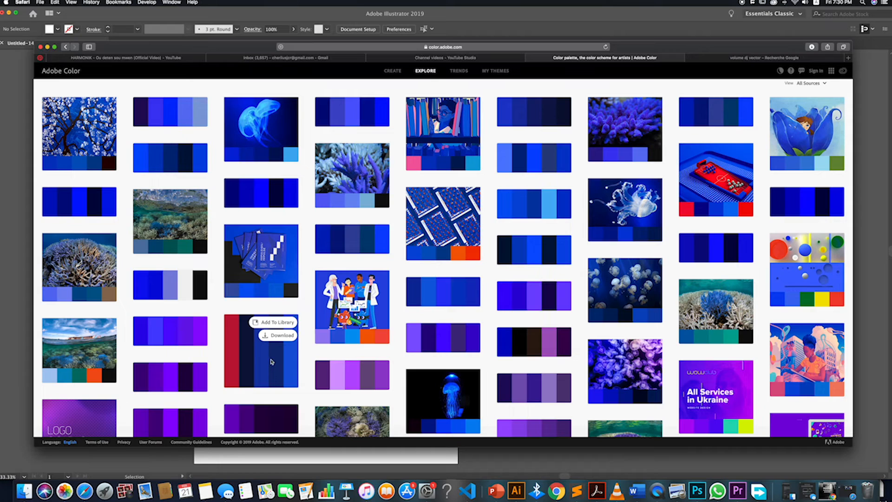
{"action": "left_click", "coordinate": [93, 209]}
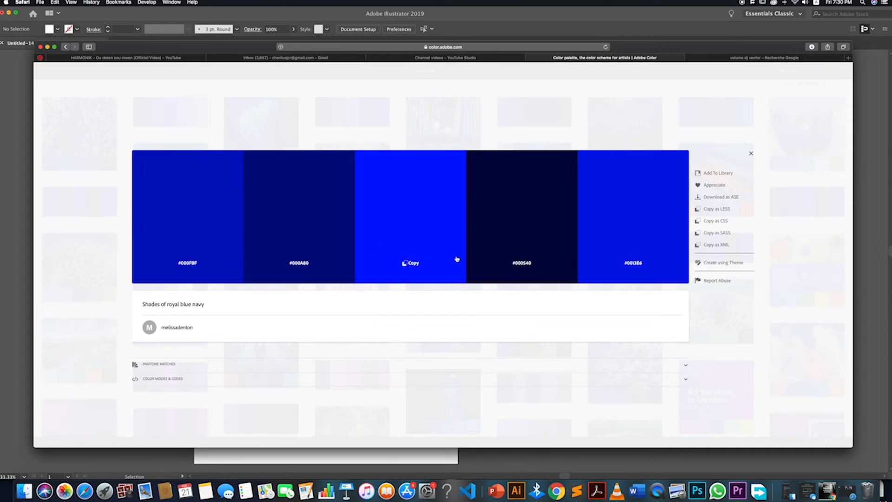
{"action": "left_click", "coordinate": [522, 259]}
Switch to Illustrator and draw a rectangle about 465 × 506 px beside the artboard as a colour swatch
{"action": "key", "text": "super+Tab"}
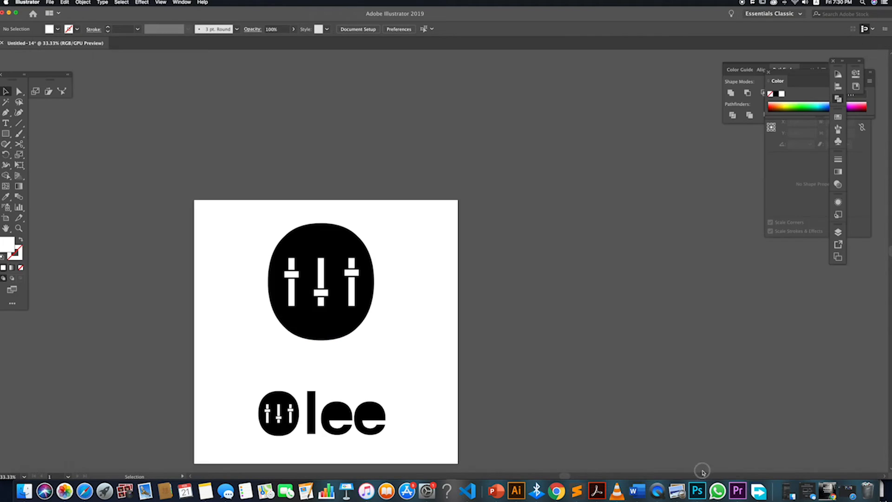
{"action": "left_click", "coordinate": [19, 134]}
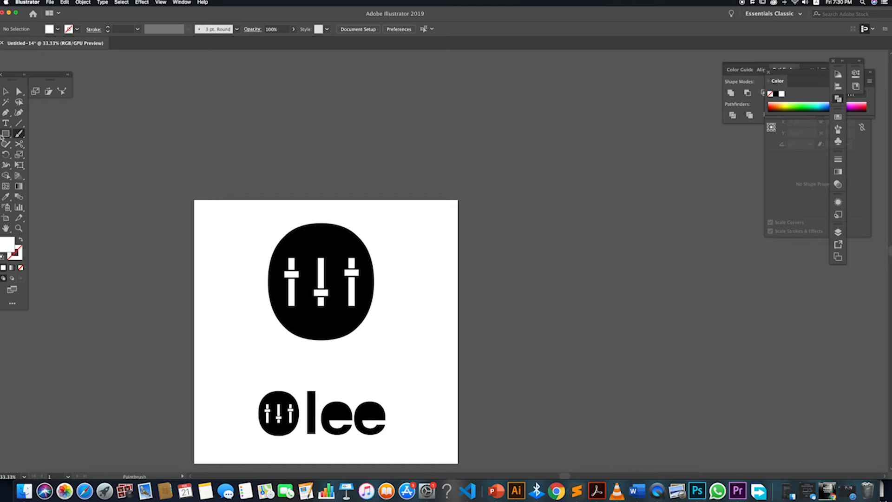
{"action": "left_click_drag", "start_coordinate": [473, 192], "coordinate": [555, 282]}
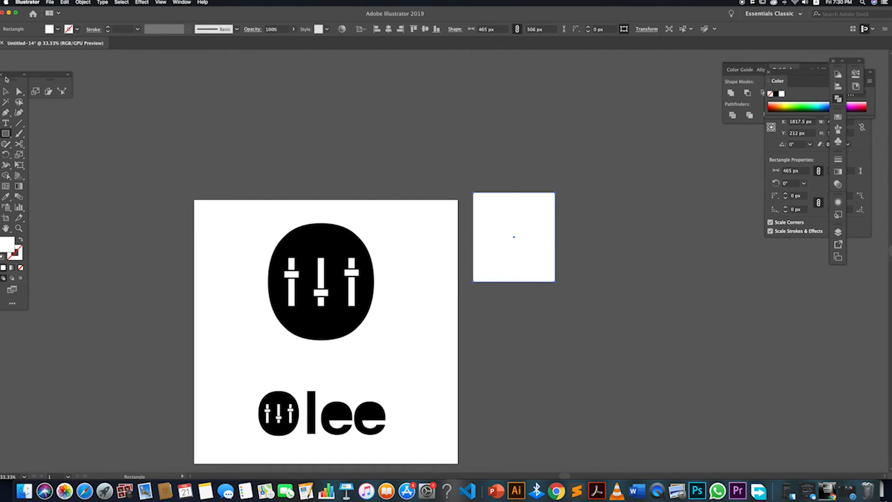
Try to recolour the large O by sampling the swatch rectangle with the Eyedropper, and undo it
{"action": "left_click", "coordinate": [5, 91]}
{"action": "left_click", "coordinate": [318, 225]}
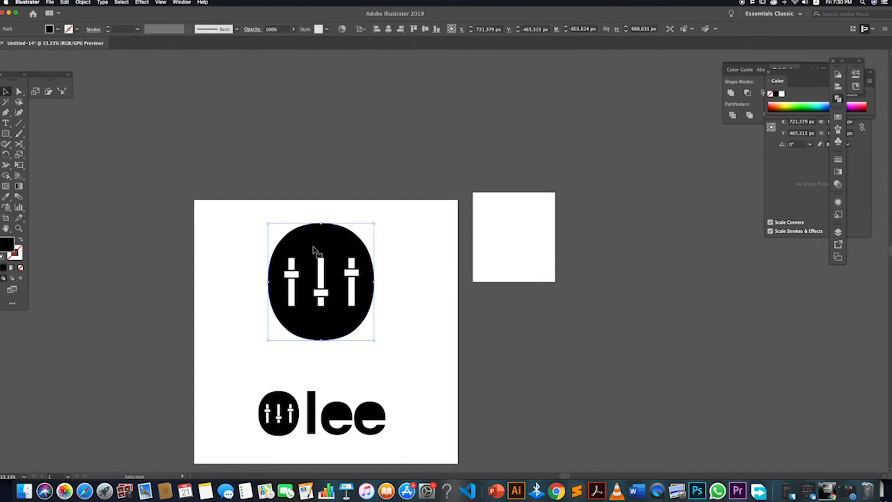
{"action": "key", "text": "i"}
{"action": "left_click", "coordinate": [551, 209]}
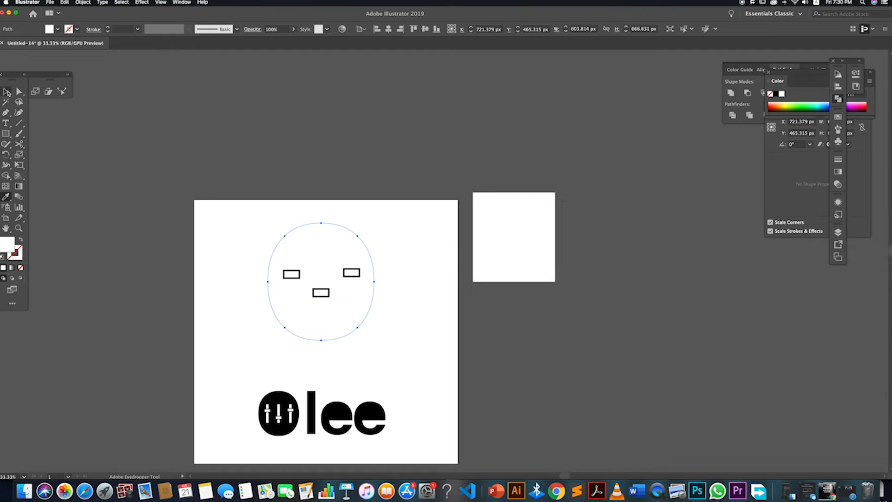
{"action": "key", "text": "super+z"}
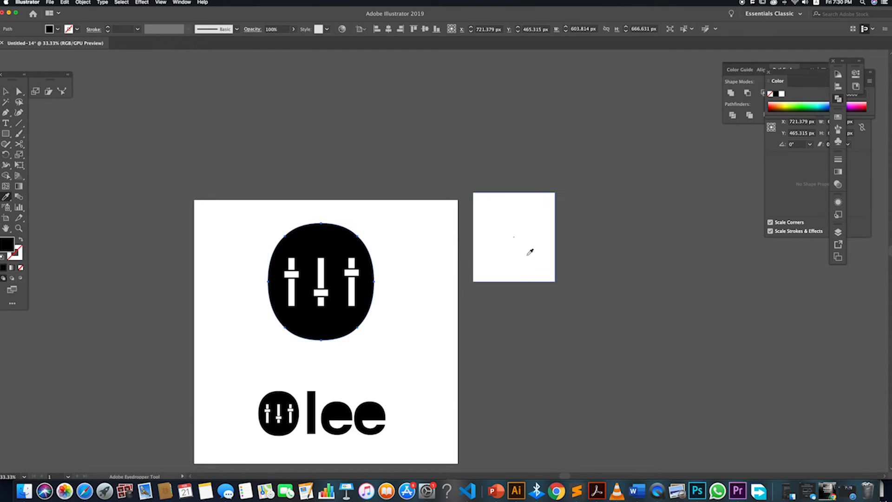
{"action": "left_click", "coordinate": [528, 249]}
{"action": "key", "text": "super+z"}
Fill the swatch rectangle beside the artboard with the copied colour #000540
{"action": "key", "text": "v"}
{"action": "left_click", "coordinate": [496, 237]}
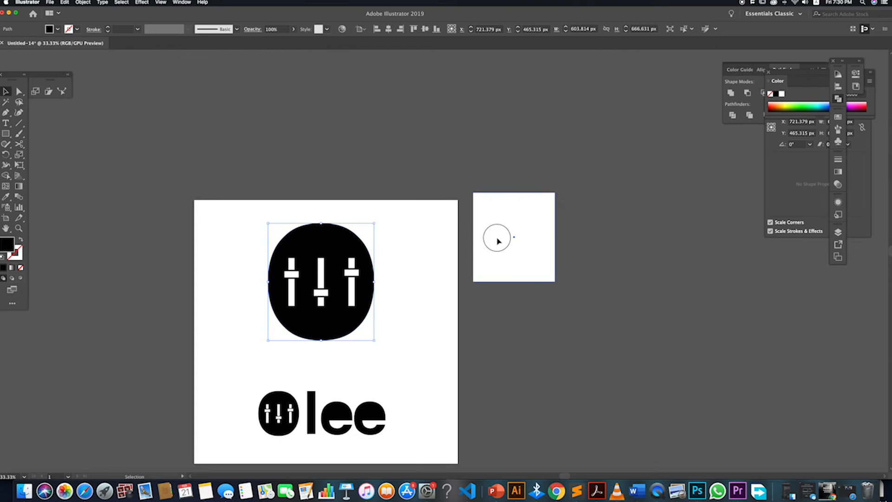
{"action": "double_click", "coordinate": [7, 245]}
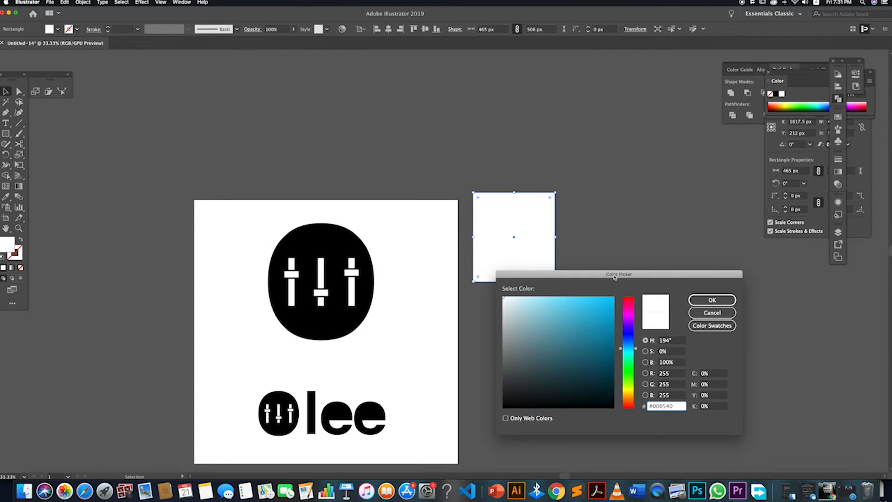
{"action": "left_click", "coordinate": [690, 300]}
Recolour the large O by sampling the navy swatch rectangle with the Eyedropper, and deselect it
{"action": "left_click", "coordinate": [338, 243]}
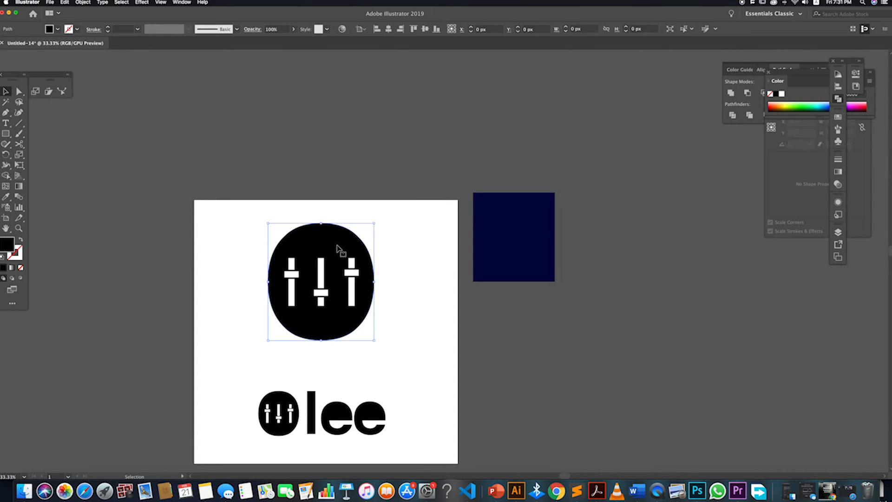
{"action": "key", "text": "i"}
{"action": "left_click", "coordinate": [530, 227]}
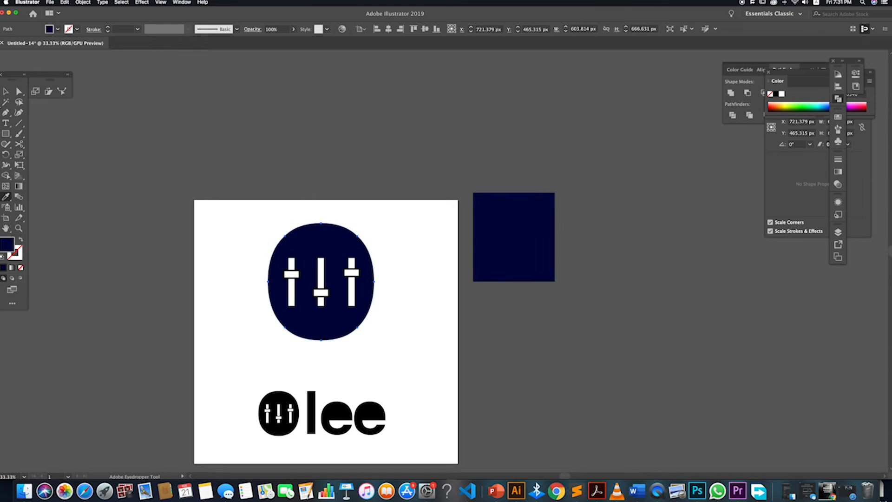
{"action": "left_click", "coordinate": [6, 91]}
{"action": "left_click", "coordinate": [204, 290]}
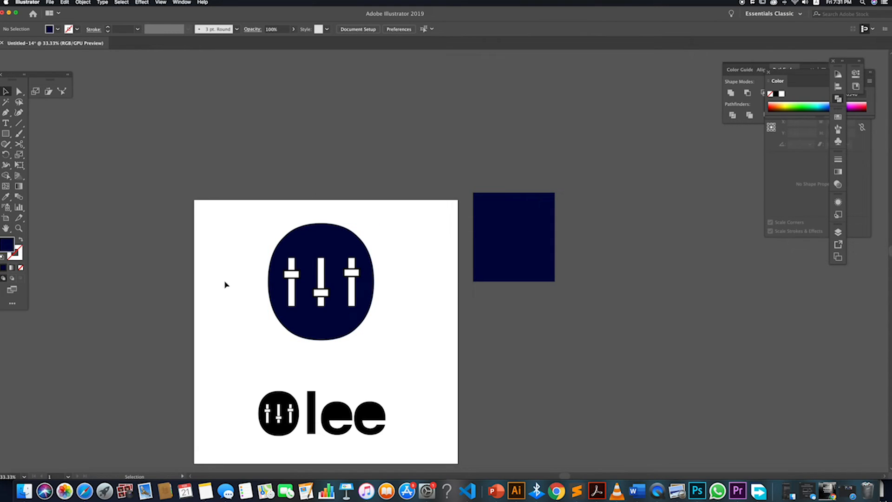
Isolate the middle slider's group and set its crossbar's stroke colour to #000540, ending outside isolation mode
{"action": "left_click", "coordinate": [328, 294]}
{"action": "double_click", "coordinate": [329, 295]}
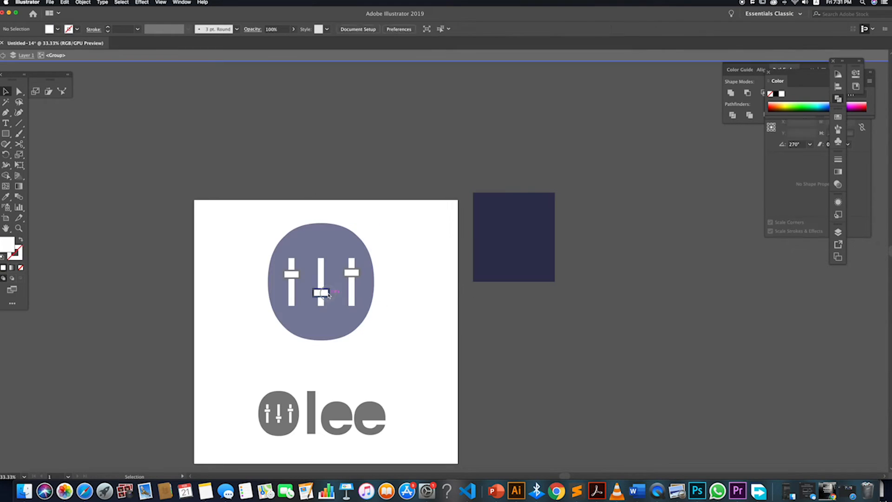
{"action": "double_click", "coordinate": [20, 258]}
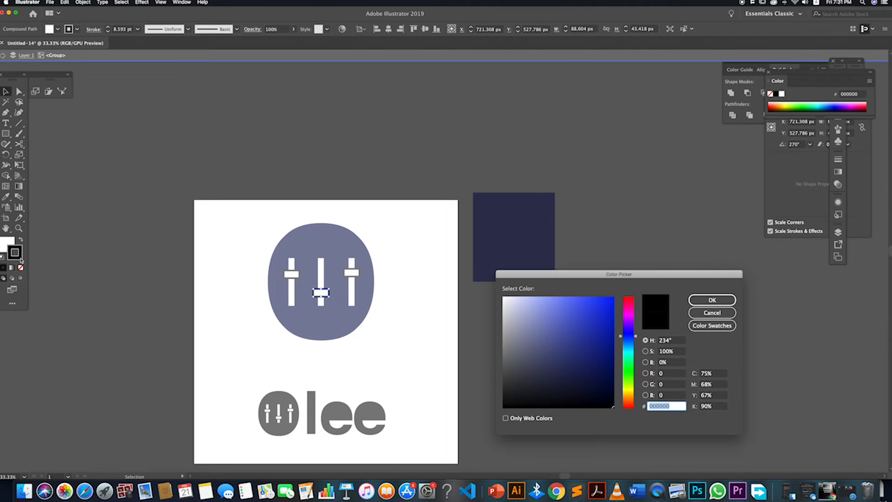
{"action": "left_click", "coordinate": [707, 297]}
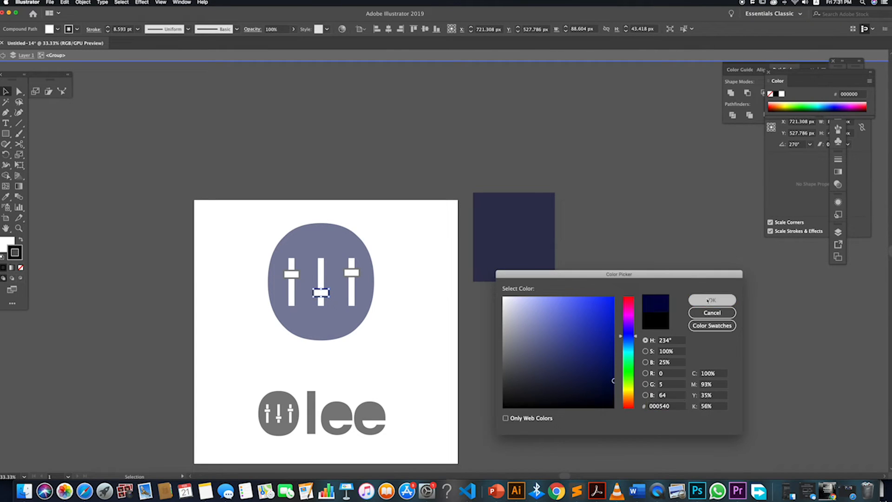
{"action": "double_click", "coordinate": [591, 337]}
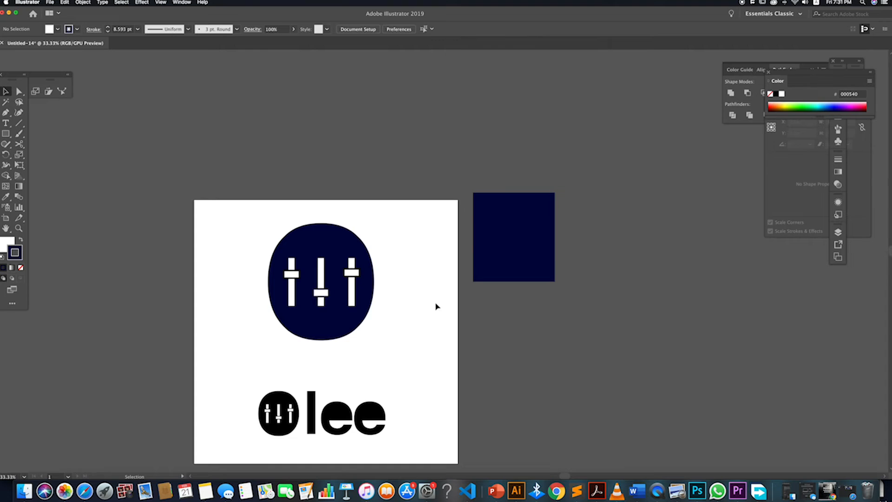
Set the stroke colour of the third slider's crossbar to #000540 within its group, and exit isolation
{"action": "double_click", "coordinate": [351, 273]}
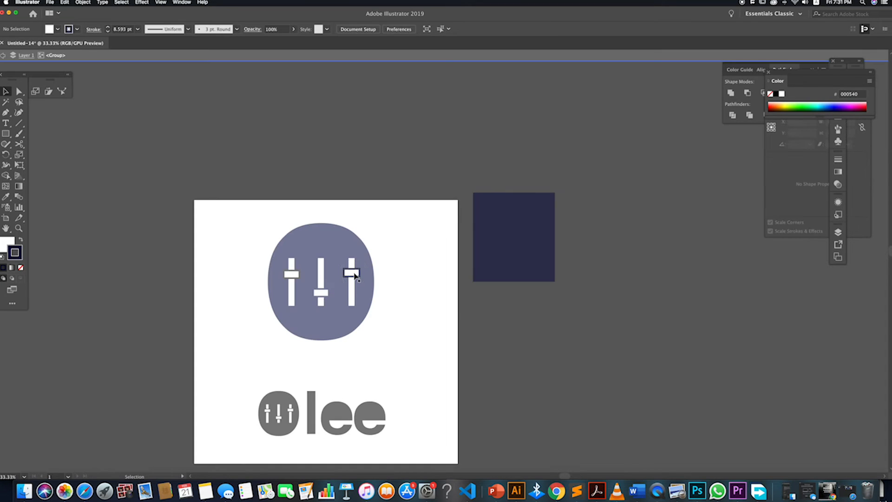
{"action": "double_click", "coordinate": [16, 253]}
{"action": "type", "text": "000540"}
{"action": "left_click", "coordinate": [712, 300]}
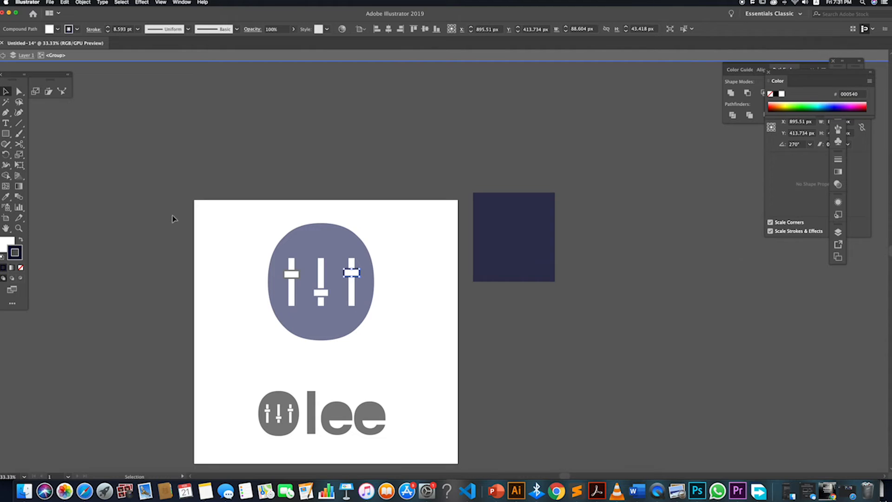
{"action": "double_click", "coordinate": [80, 246]}
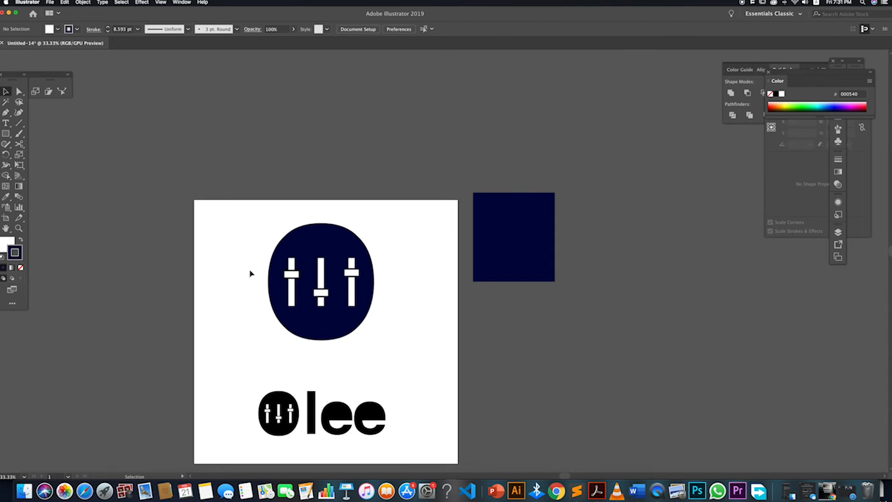
Set the stroke colour of the first slider's crossbar to #000540 within its group, and exit isolation
{"action": "double_click", "coordinate": [296, 276]}
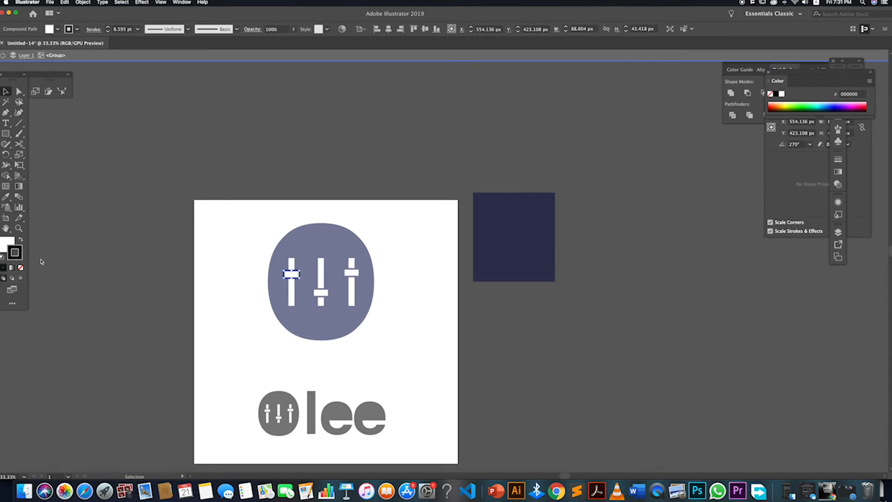
{"action": "double_click", "coordinate": [19, 255]}
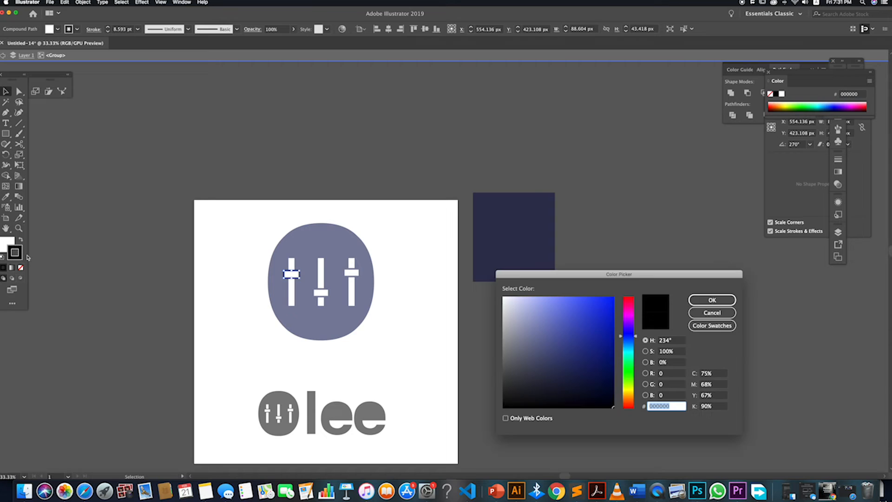
{"action": "left_click", "coordinate": [712, 300]}
{"action": "double_click", "coordinate": [536, 331]}
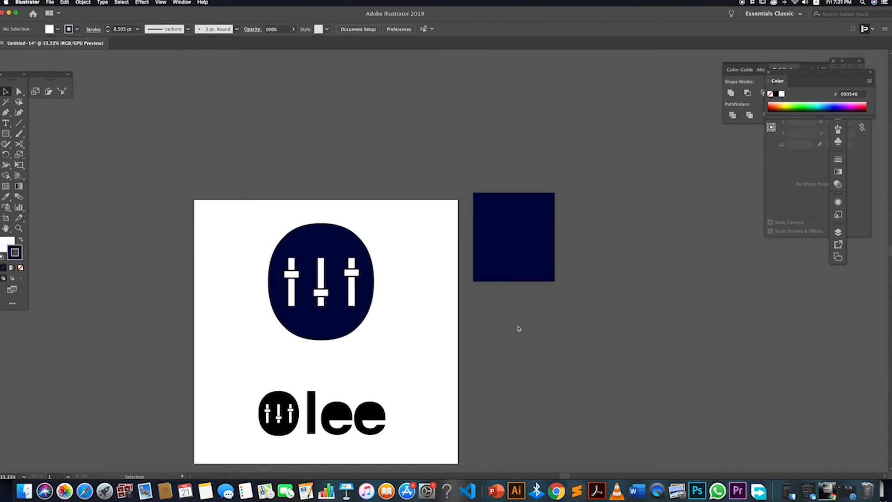
Ungroup the three slider groups inside the large O so that crossbars and bars become separate objects
{"action": "scroll", "coordinate": [519, 329], "scroll_direction": "down", "scroll_amount": 2}
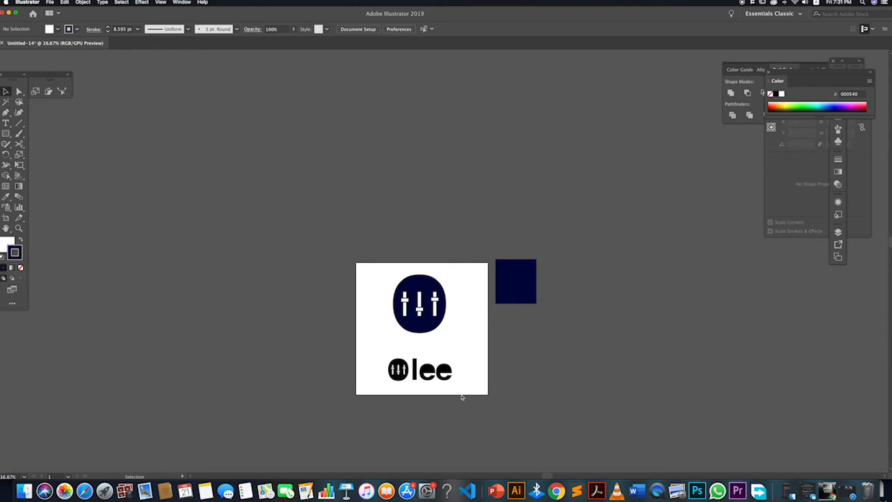
{"action": "scroll", "coordinate": [463, 397], "scroll_direction": "up", "scroll_amount": 1}
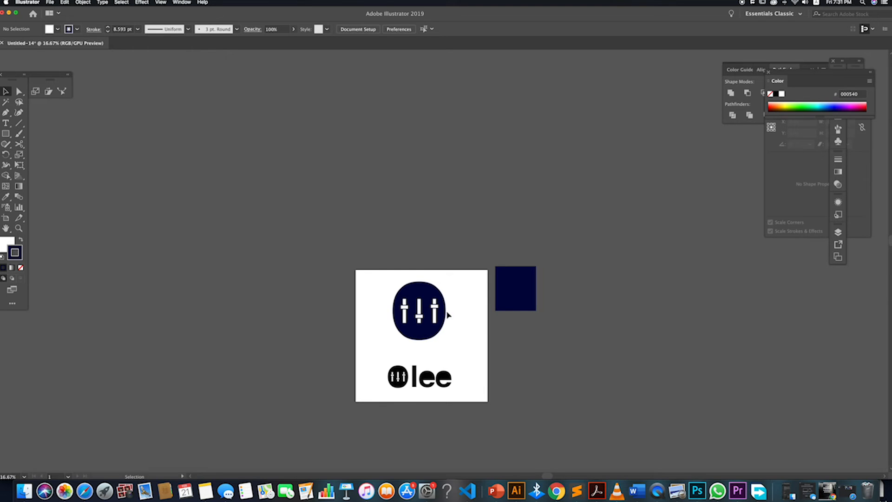
{"action": "scroll", "coordinate": [444, 312], "scroll_direction": "up", "scroll_amount": 6}
{"action": "left_click", "coordinate": [426, 348]}
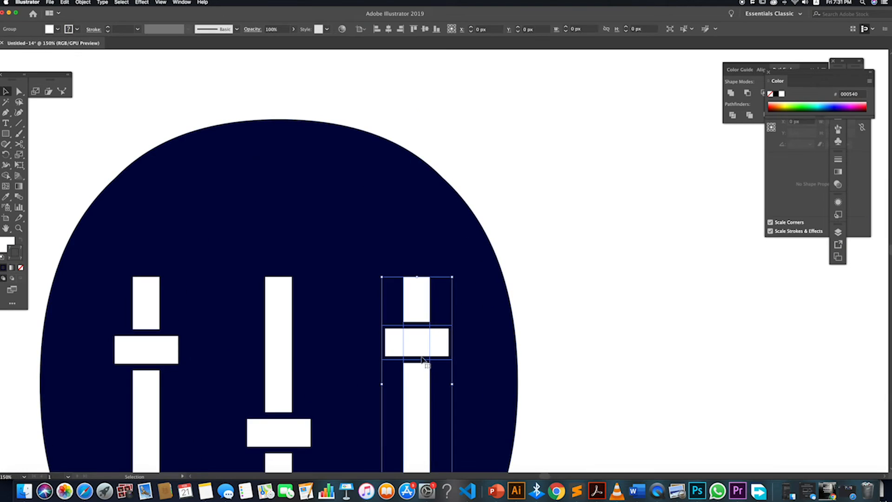
{"action": "scroll", "coordinate": [425, 355], "scroll_direction": "down", "scroll_amount": 6}
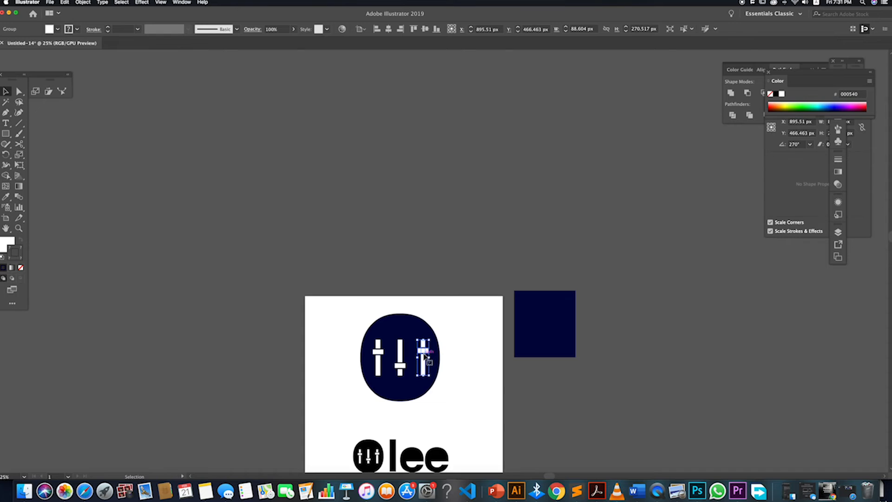
{"action": "scroll", "coordinate": [426, 355], "scroll_direction": "up", "scroll_amount": 6}
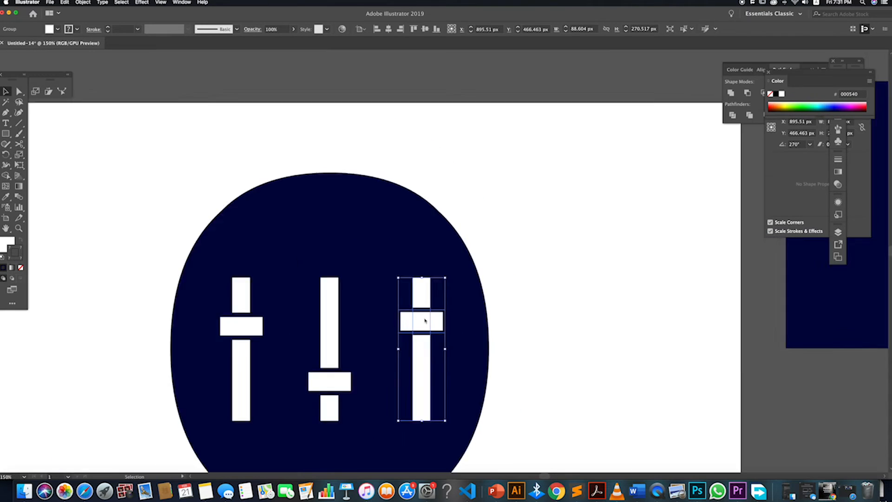
{"action": "scroll", "coordinate": [425, 321], "scroll_direction": "down", "scroll_amount": 2}
{"action": "left_click", "coordinate": [362, 344], "text": "shift"}
{"action": "left_click", "coordinate": [301, 325], "text": "shift"}
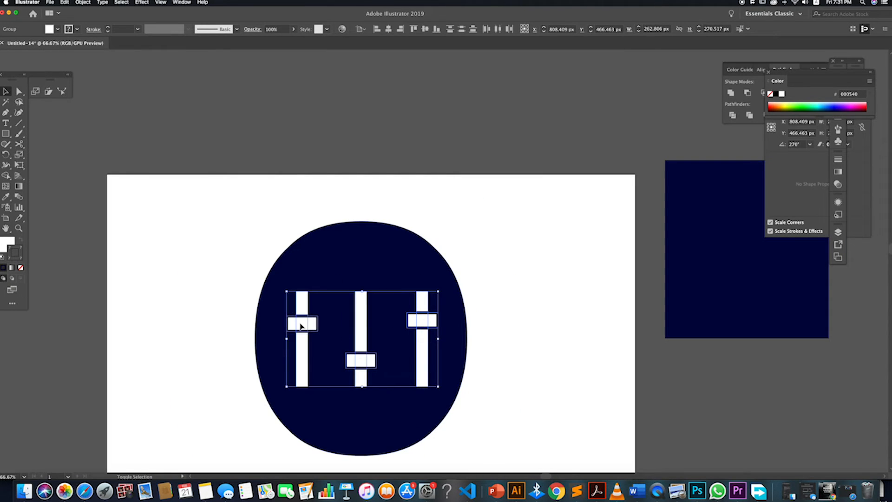
{"action": "right_click", "coordinate": [302, 325]}
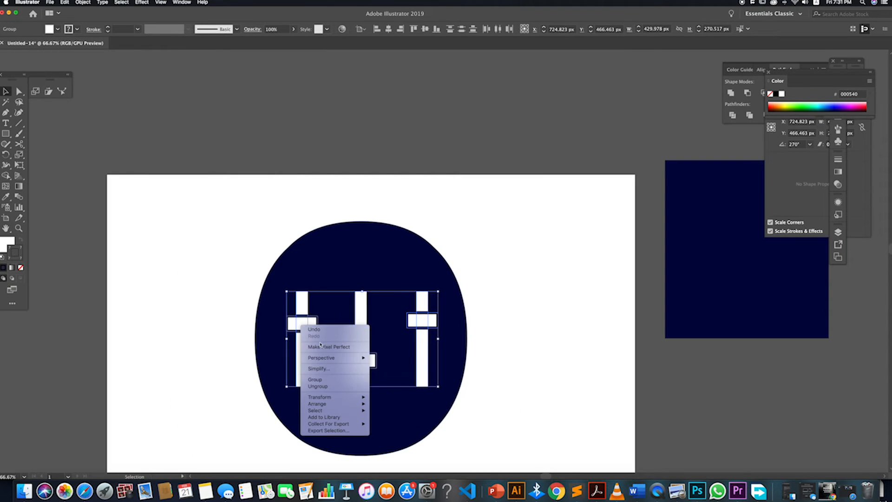
{"action": "left_click", "coordinate": [321, 380]}
{"action": "left_click", "coordinate": [222, 317]}
{"action": "left_click", "coordinate": [301, 318]}
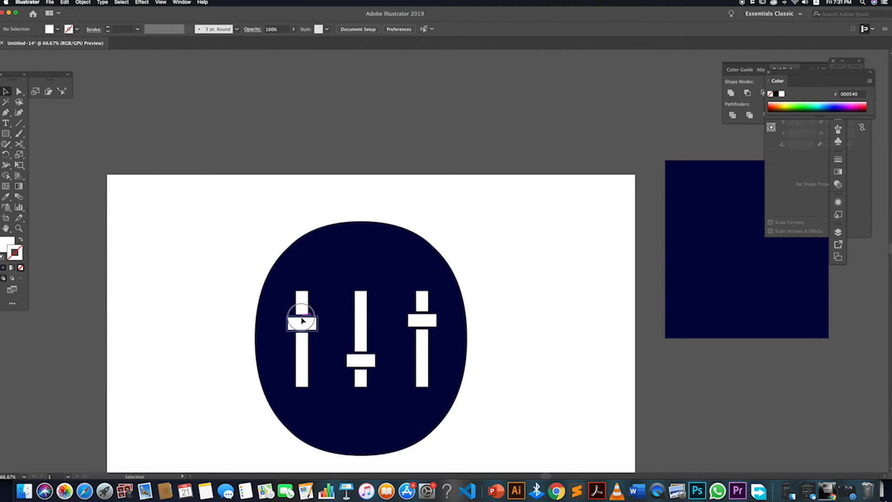
{"action": "left_click", "coordinate": [205, 354]}
Remove the stroke from the crossbars of all three sliders in the large O
{"action": "scroll", "coordinate": [299, 323], "scroll_direction": "up", "scroll_amount": 1}
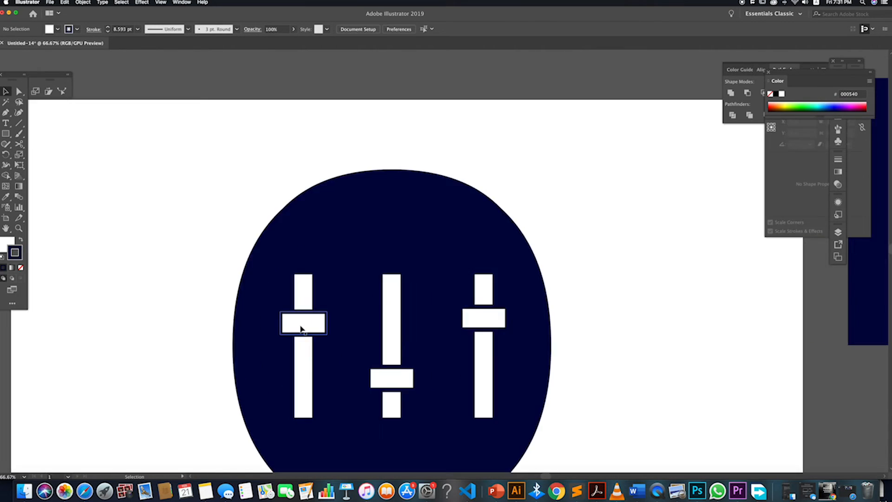
{"action": "left_click", "coordinate": [300, 323]}
{"action": "left_click", "coordinate": [21, 268]}
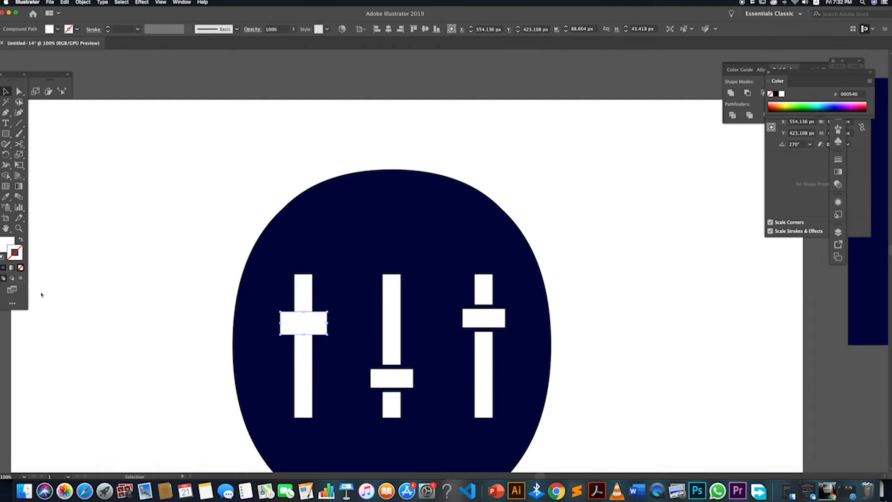
{"action": "left_click", "coordinate": [496, 318]}
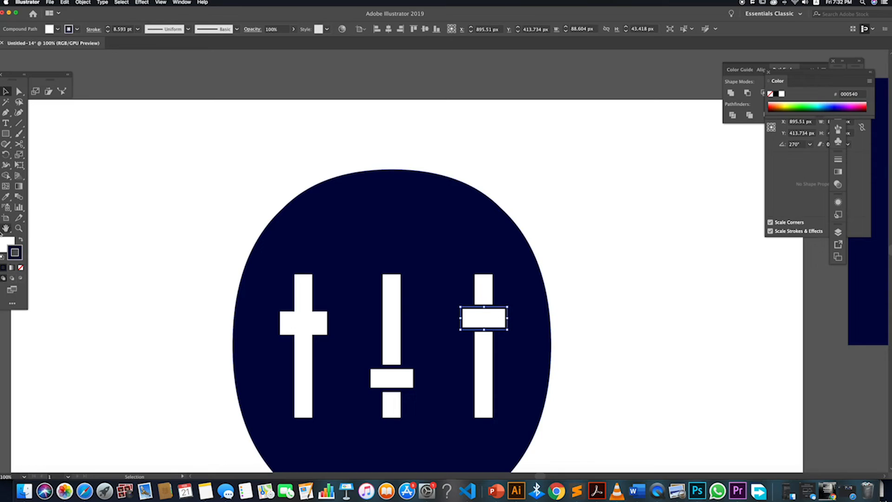
{"action": "left_click", "coordinate": [21, 268]}
{"action": "left_click", "coordinate": [402, 378]}
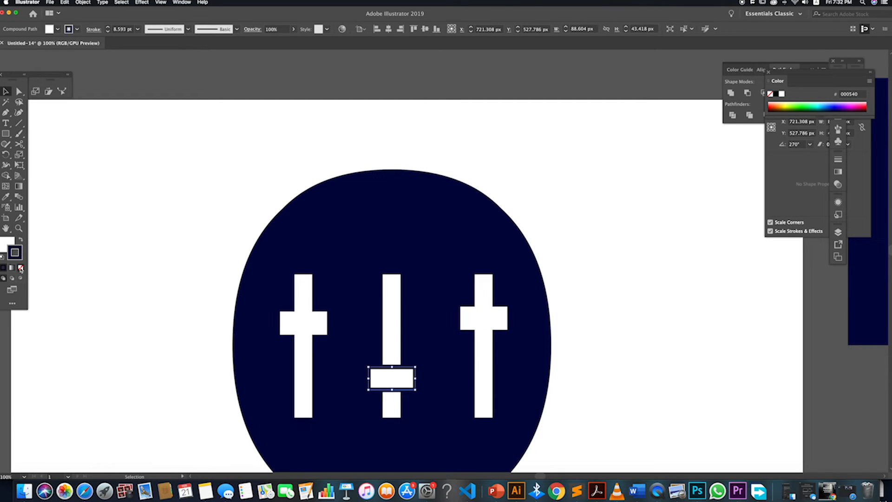
{"action": "left_click", "coordinate": [21, 269]}
{"action": "left_click", "coordinate": [62, 342]}
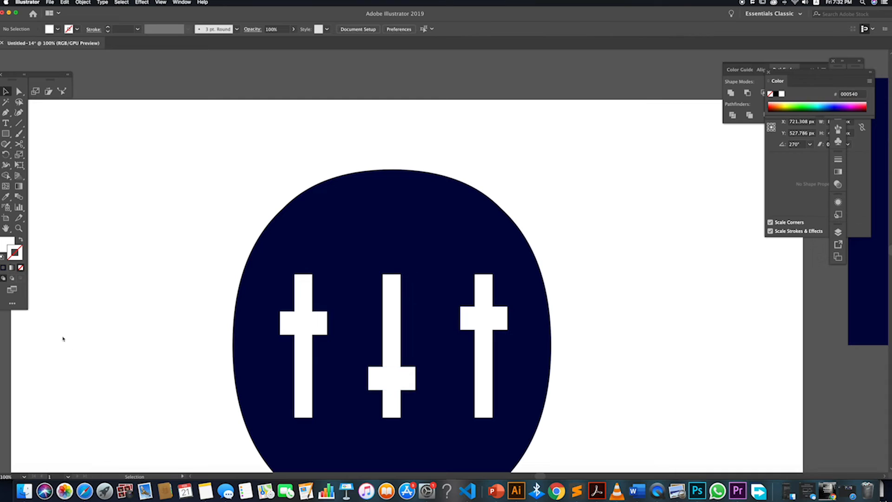
Reduce the first slider's crossbar to about 34.2 px high and delete the crossbars of the middle and third sliders
{"action": "left_click", "coordinate": [303, 324]}
{"action": "left_click_drag", "start_coordinate": [304, 312], "coordinate": [303, 317]}
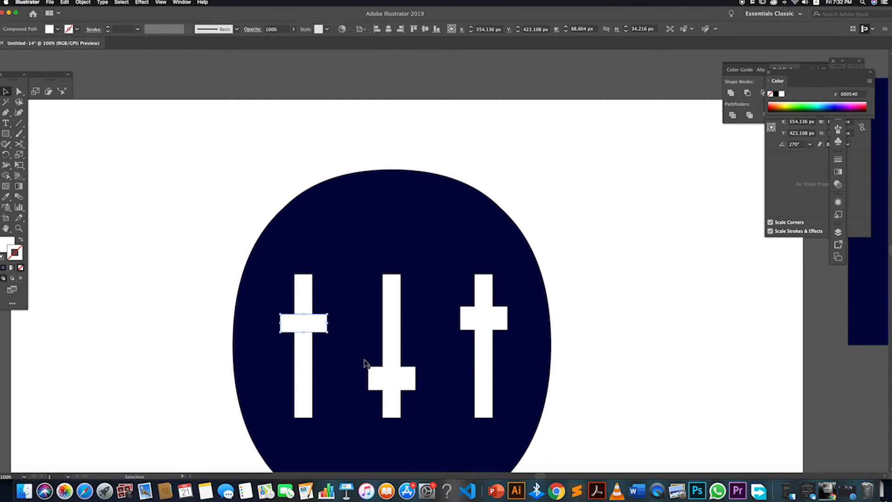
{"action": "left_click", "coordinate": [395, 377]}
{"action": "key", "text": "Delete"}
{"action": "left_click", "coordinate": [499, 329]}
{"action": "key", "text": "Delete"}
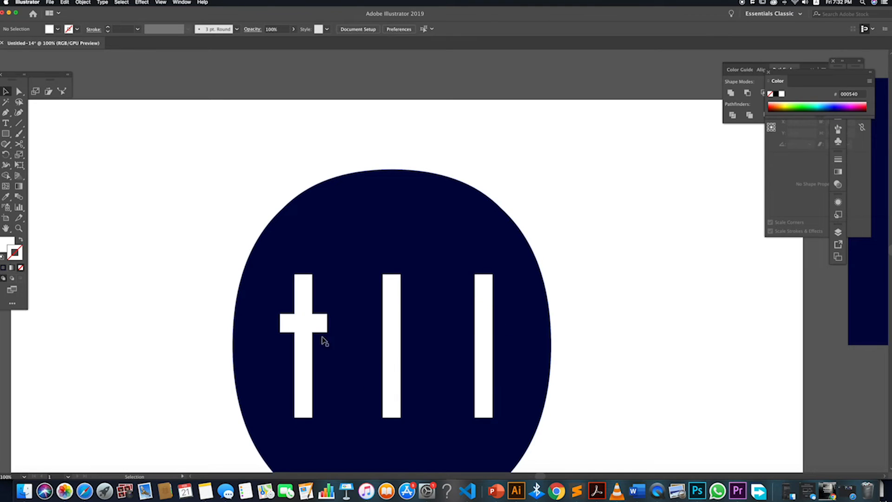
Enlarge the first crossbar to about 39.8 px high and stretch an in-place copy of it to about 50.2 px high
{"action": "left_click", "coordinate": [316, 328]}
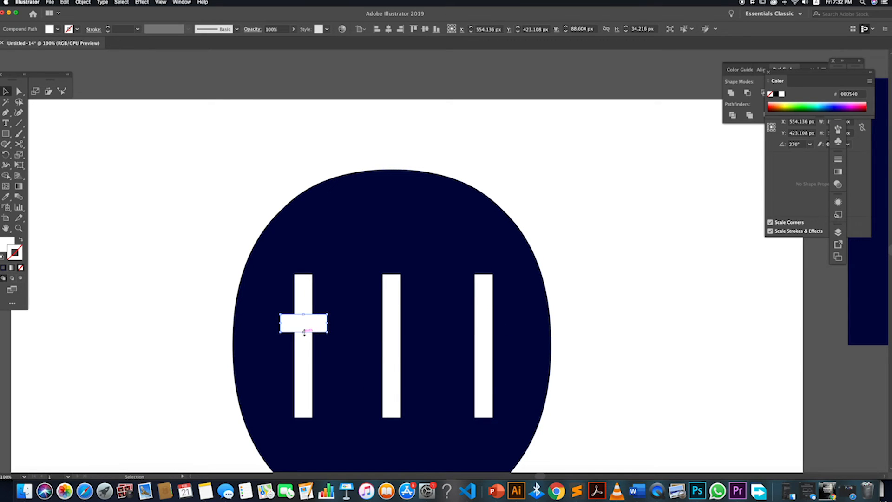
{"action": "left_click_drag", "start_coordinate": [305, 333], "coordinate": [304, 334]}
{"action": "key", "text": "a"}
{"action": "key", "text": "v"}
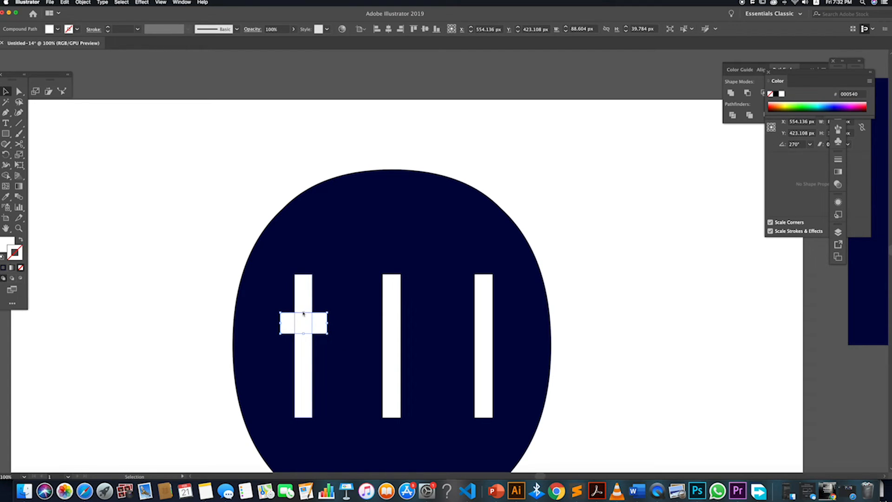
{"action": "left_click_drag", "start_coordinate": [304, 313], "coordinate": [305, 311]}
Bring the enlarged crossbar copy to the front and subtract it from the first vertical bar with Minus Front
{"action": "right_click", "coordinate": [310, 321]}
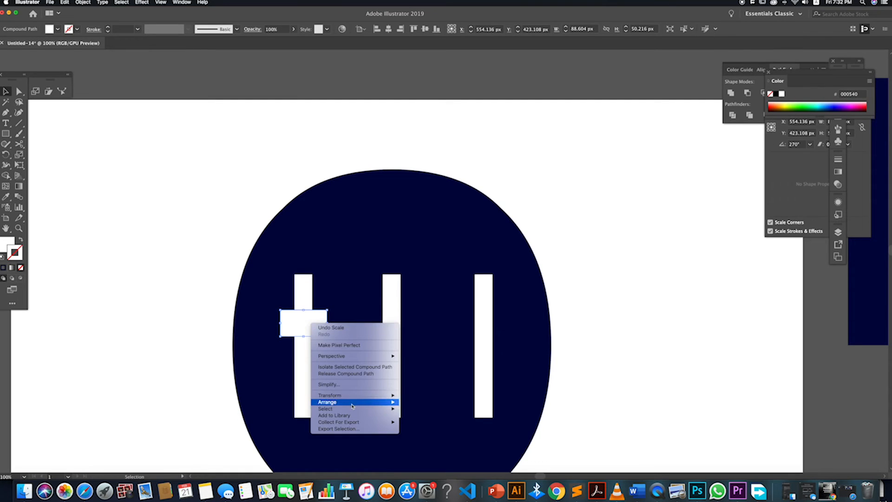
{"action": "mouse_move", "coordinate": [352, 405]}
{"action": "left_click", "coordinate": [420, 403]}
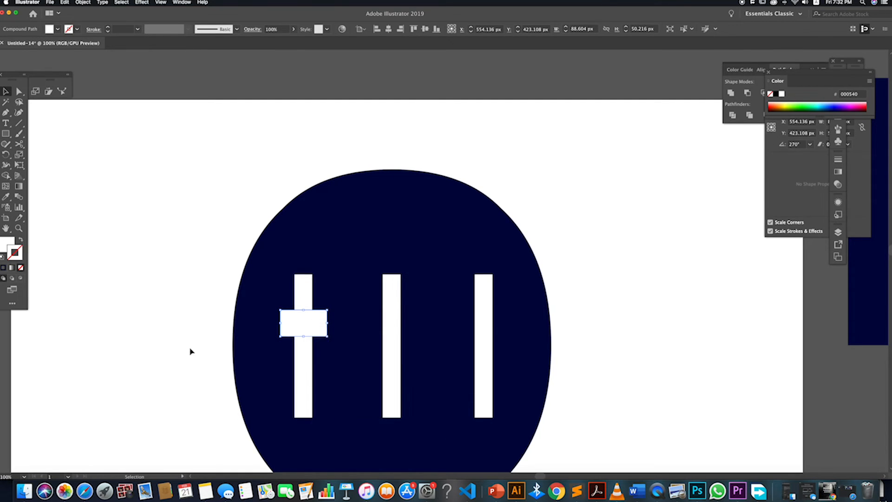
{"action": "left_click", "coordinate": [297, 296], "text": "shift"}
{"action": "left_click", "coordinate": [748, 94]}
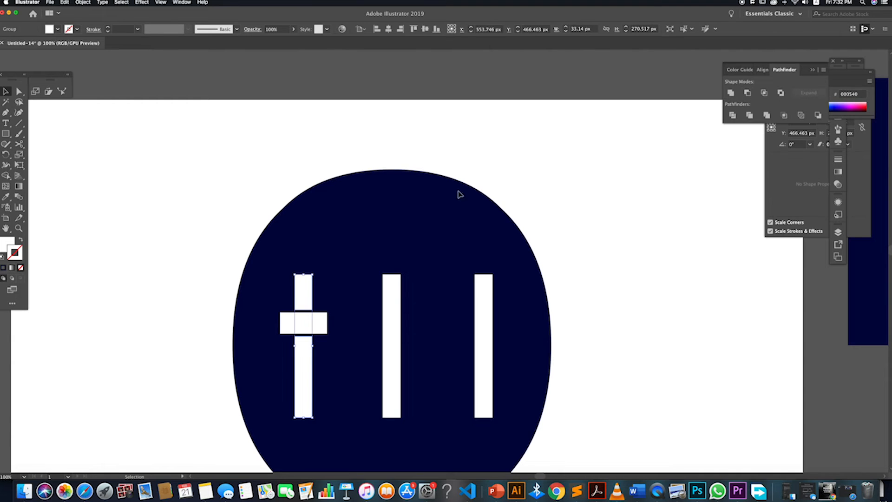
{"action": "left_click", "coordinate": [191, 307]}
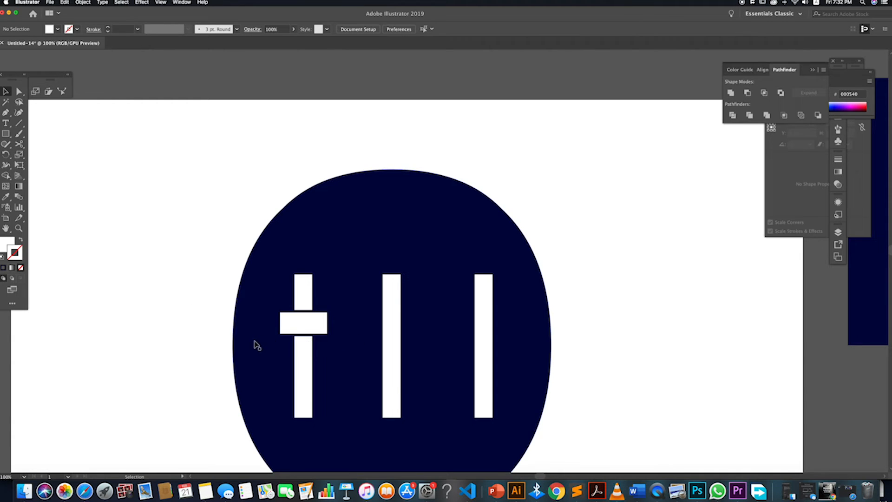
Reduce the first crossbar to about 34.2 px high and duplicate it onto the lower part of the middle bar
{"action": "left_click", "coordinate": [306, 320]}
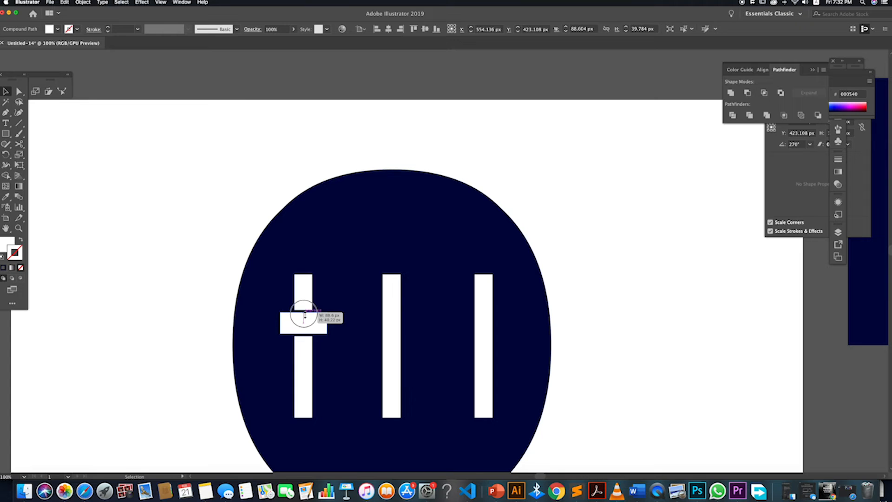
{"action": "left_click", "coordinate": [209, 353]}
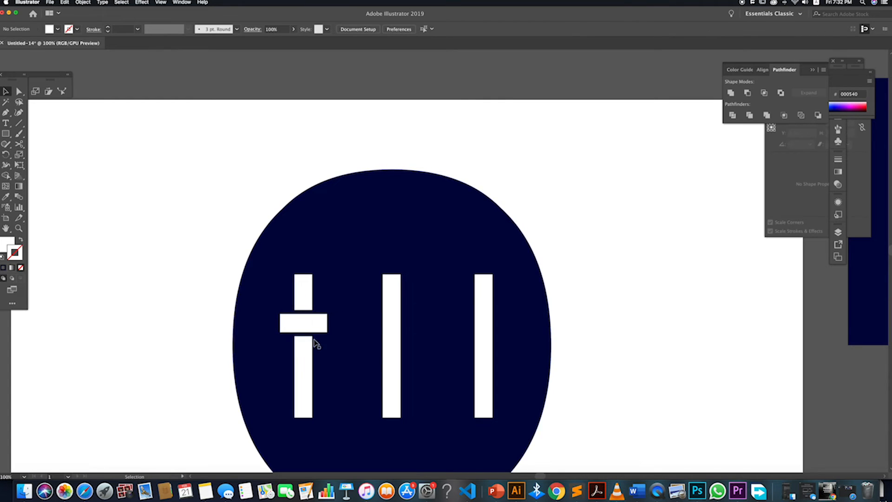
{"action": "left_click_drag", "start_coordinate": [306, 330], "coordinate": [396, 392]}
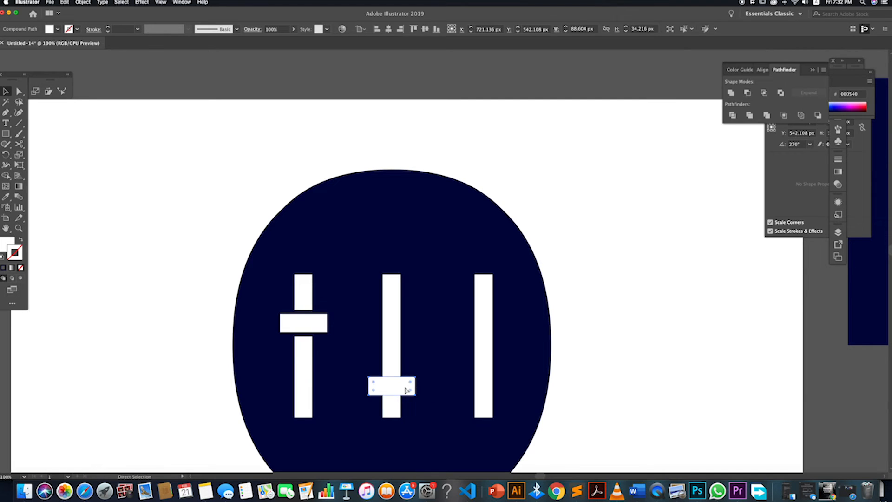
Cut a gap in the middle bar by subtracting a front copy of its crossbar enlarged to about 50.2 px high
{"action": "key", "text": "v"}
{"action": "left_click_drag", "start_coordinate": [393, 378], "coordinate": [393, 373]}
{"action": "left_click", "coordinate": [392, 335]}
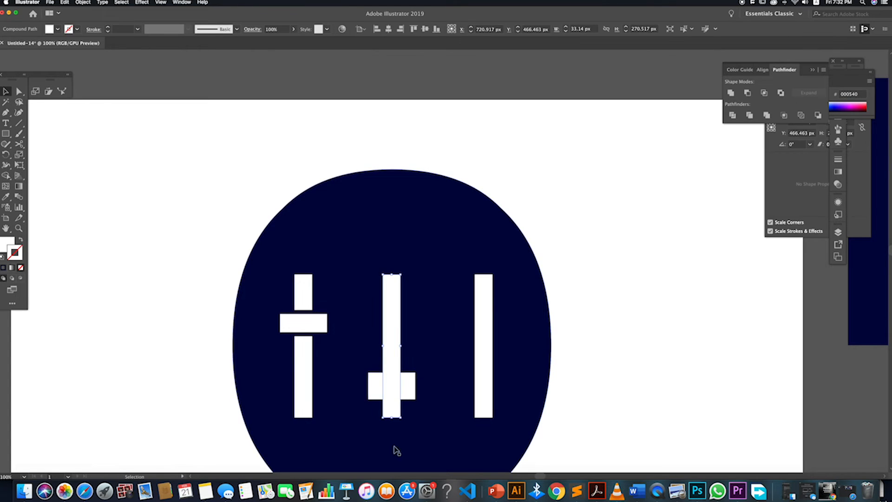
{"action": "left_click", "coordinate": [406, 390]}
{"action": "right_click", "coordinate": [406, 390]}
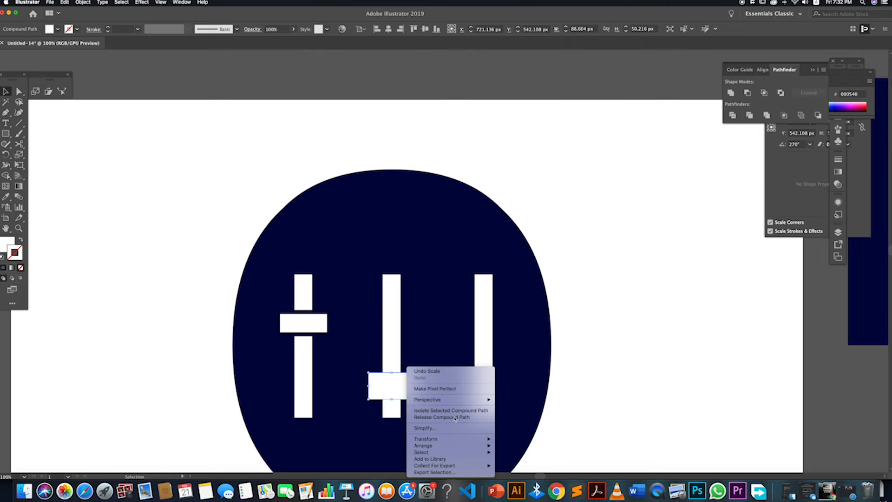
{"action": "mouse_move", "coordinate": [461, 447]}
{"action": "left_click", "coordinate": [513, 442]}
{"action": "left_click", "coordinate": [394, 313], "text": "shift"}
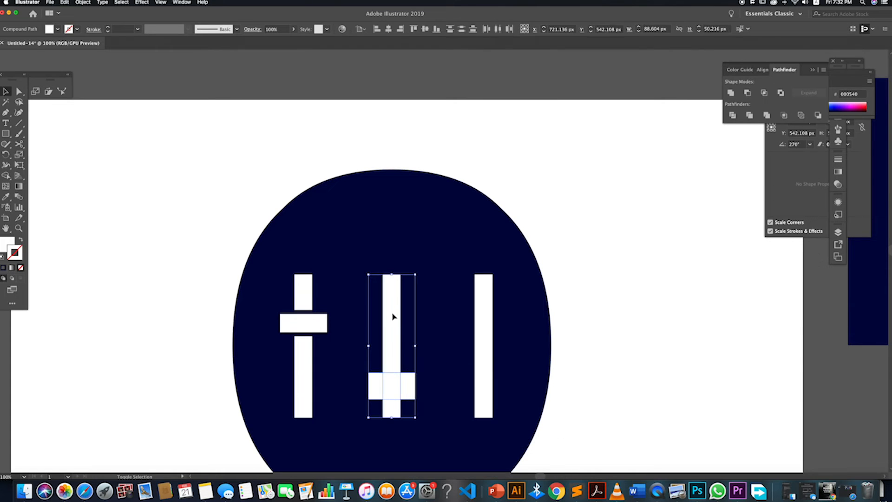
{"action": "left_click", "coordinate": [747, 93]}
{"action": "left_click", "coordinate": [657, 295]}
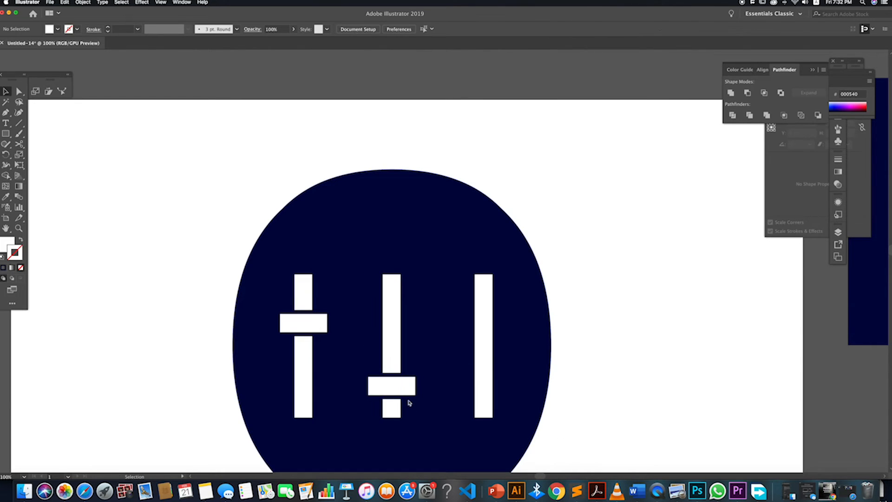
Duplicate the middle crossbar onto the upper part of the third bar and enlarge an in-place copy to about 48.2 px high
{"action": "left_click_drag", "start_coordinate": [406, 392], "coordinate": [497, 314]}
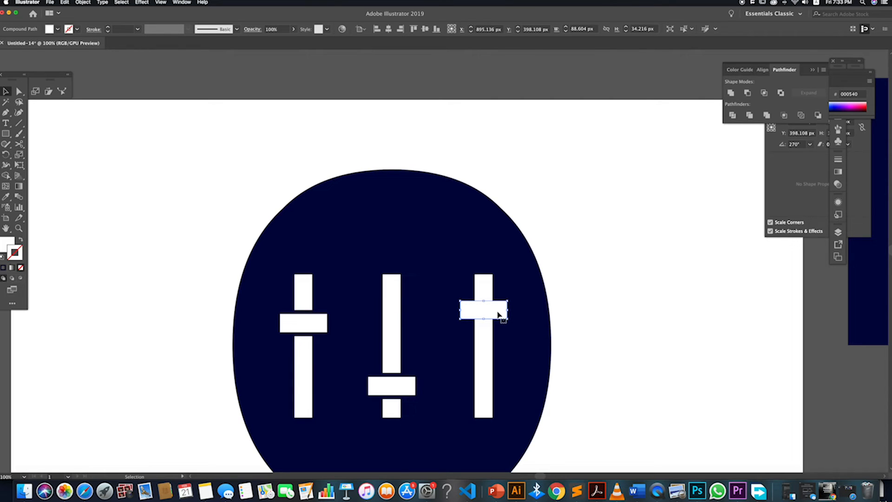
{"action": "key", "text": "a"}
{"action": "key", "text": "v"}
{"action": "left_click_drag", "start_coordinate": [485, 302], "coordinate": [485, 298]}
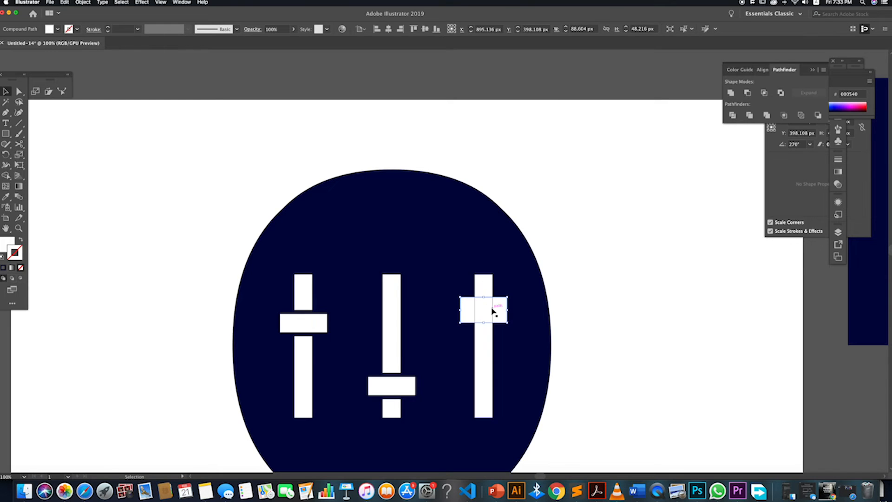
Bring the third slider's enlarged crossbar copy to the front and subtract it from the third vertical bar, then deselect
{"action": "right_click", "coordinate": [494, 308]}
{"action": "left_click", "coordinate": [503, 307]}
{"action": "right_click", "coordinate": [503, 306]}
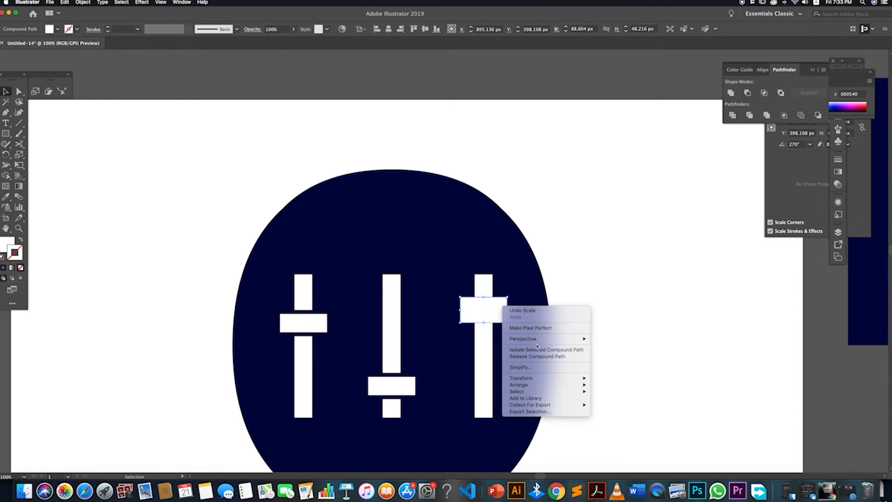
{"action": "mouse_move", "coordinate": [546, 385]}
{"action": "left_click", "coordinate": [602, 386]}
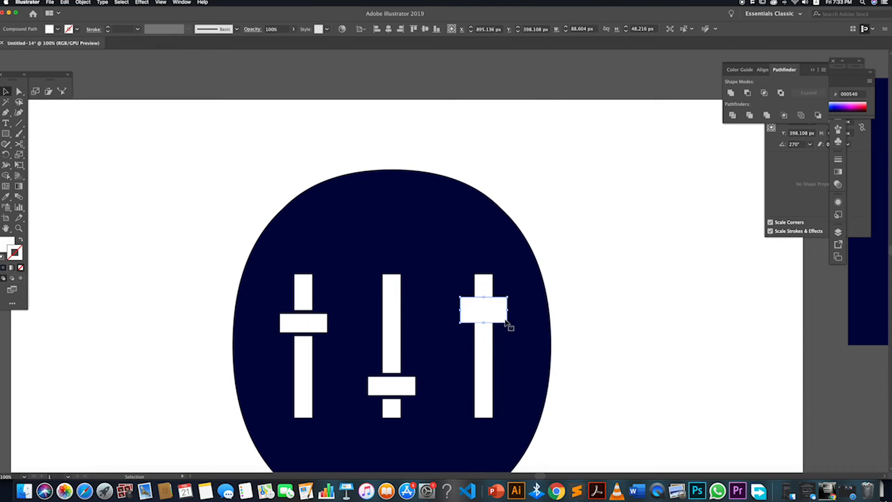
{"action": "right_click", "coordinate": [501, 315]}
{"action": "left_click", "coordinate": [619, 392]}
{"action": "left_click", "coordinate": [489, 285], "text": "shift"}
{"action": "key", "text": "super+g"}
{"action": "left_click", "coordinate": [610, 315]}
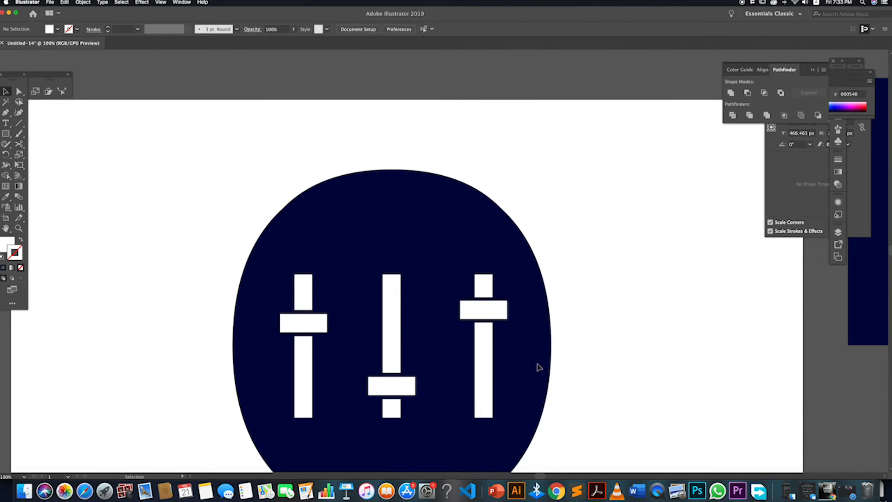
{"action": "scroll", "coordinate": [521, 375], "scroll_direction": "down", "scroll_amount": 2}
{"action": "scroll", "coordinate": [569, 368], "scroll_direction": "down", "scroll_amount": 3}
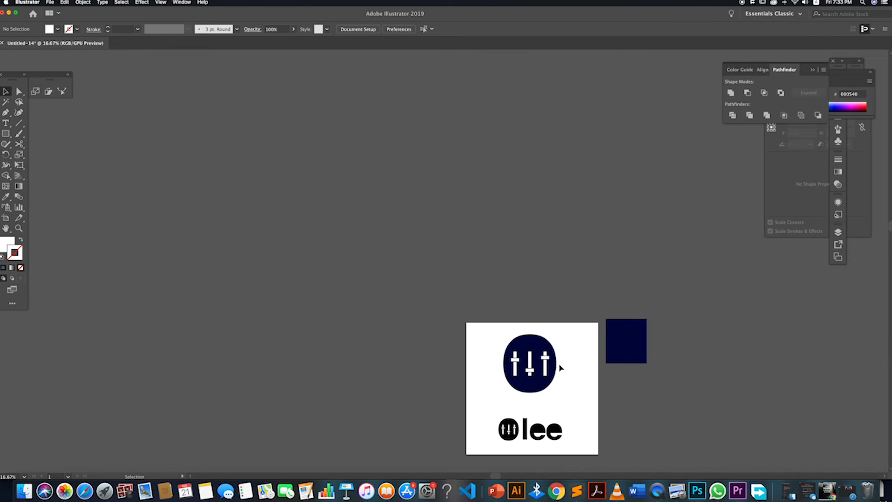
{"action": "left_click_drag", "start_coordinate": [575, 408], "coordinate": [496, 338]}
{"action": "scroll", "coordinate": [560, 335], "scroll_direction": "up", "scroll_amount": 2}
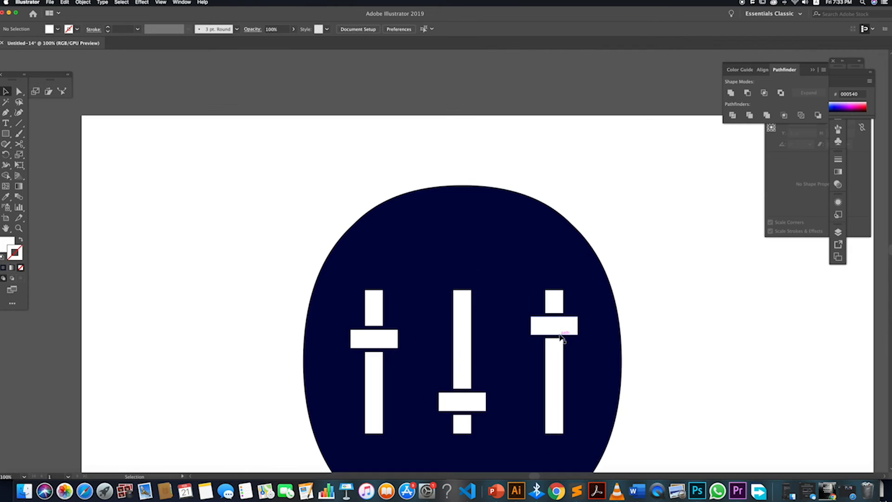
Group the third slider's crossbar with its cut vertical bar
{"action": "left_click", "coordinate": [557, 334]}
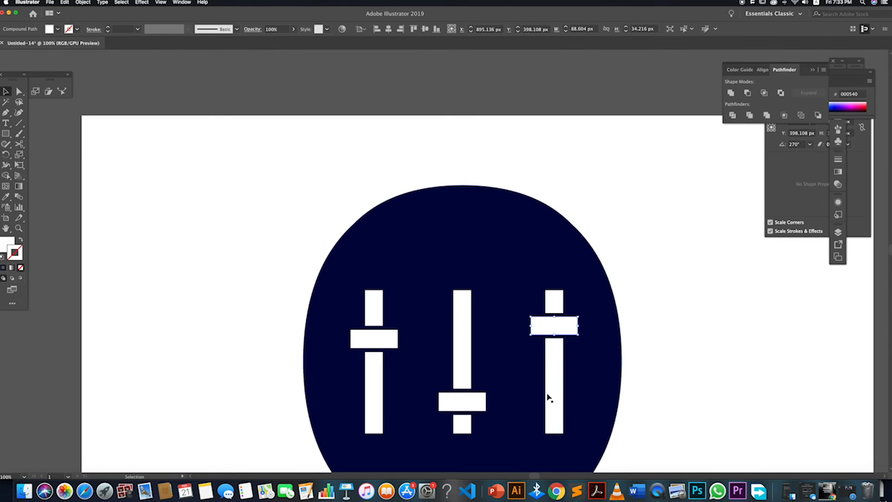
{"action": "scroll", "coordinate": [560, 396], "scroll_direction": "down", "scroll_amount": 4}
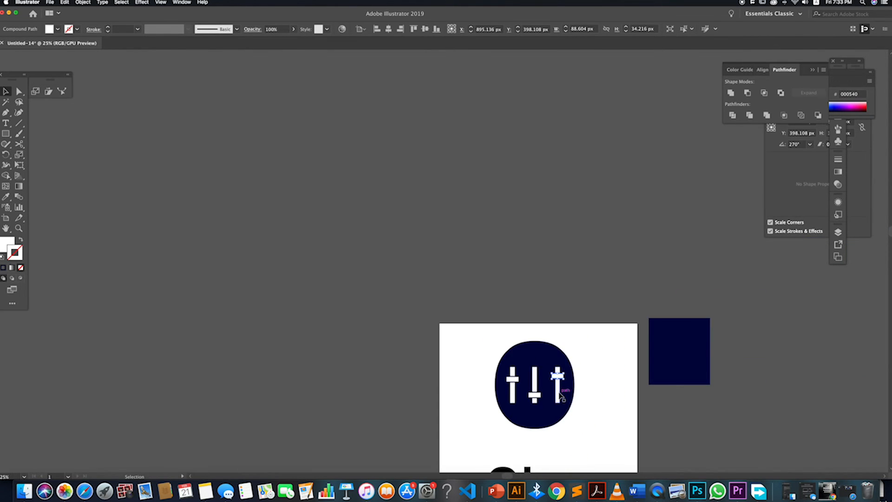
{"action": "left_click", "coordinate": [579, 399]}
{"action": "scroll", "coordinate": [550, 392], "scroll_direction": "up", "scroll_amount": 3}
{"action": "left_click", "coordinate": [575, 392]}
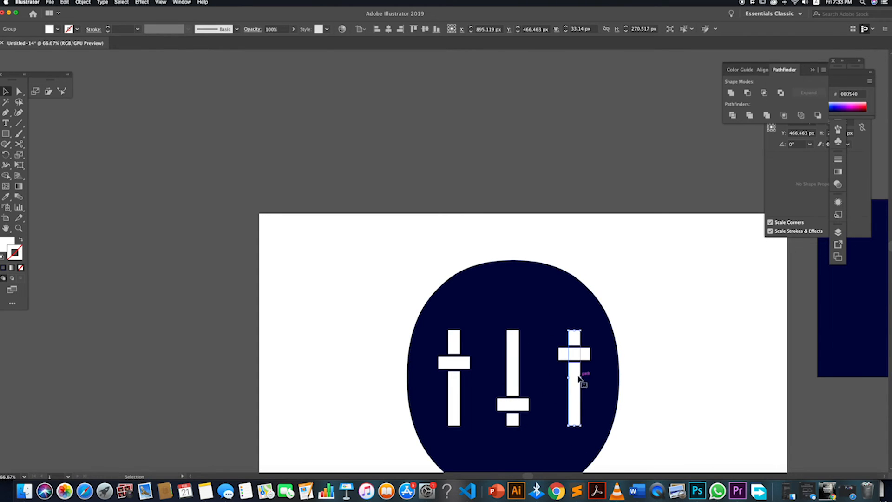
{"action": "double_click", "coordinate": [578, 388]}
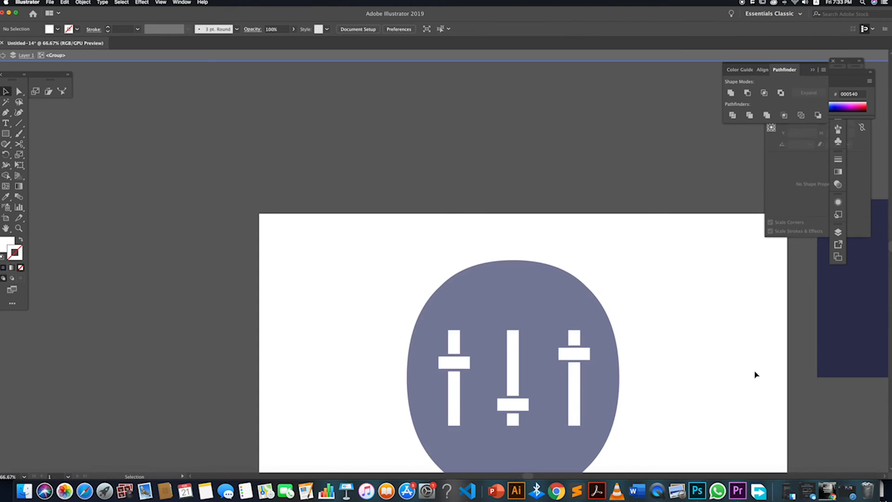
{"action": "left_click", "coordinate": [751, 371]}
{"action": "double_click", "coordinate": [658, 393]}
{"action": "left_click", "coordinate": [573, 405]}
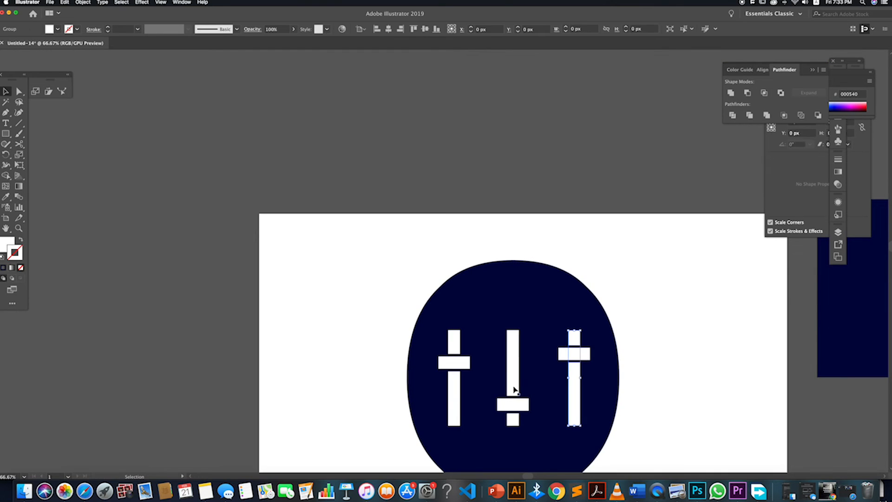
{"action": "left_click", "coordinate": [586, 354]}
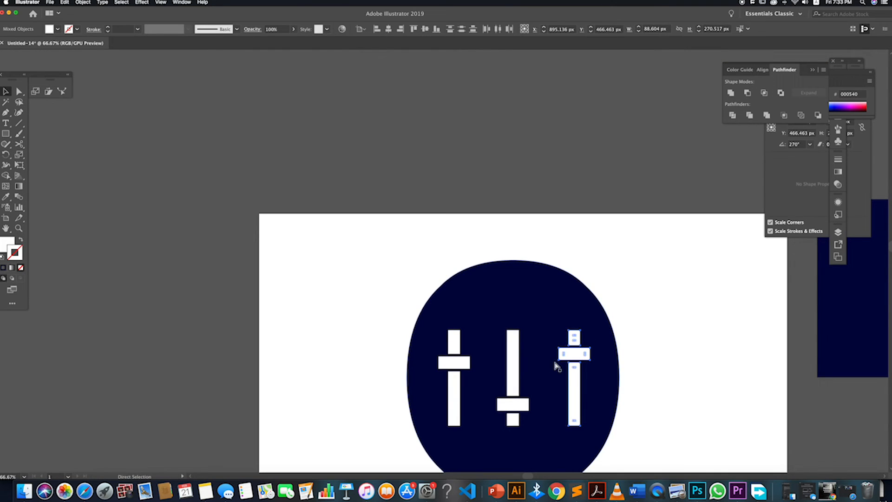
{"action": "key", "text": "super+8"}
Group the middle slider's crossbar with its bar, and do the same for the first slider, ending with nothing selected
{"action": "left_click", "coordinate": [521, 404]}
{"action": "left_click", "coordinate": [516, 382], "text": "shift"}
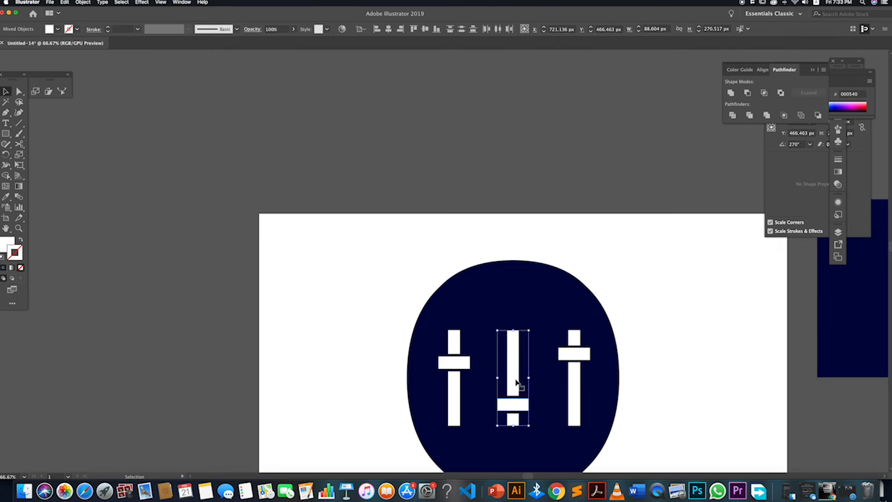
{"action": "left_click", "coordinate": [669, 372]}
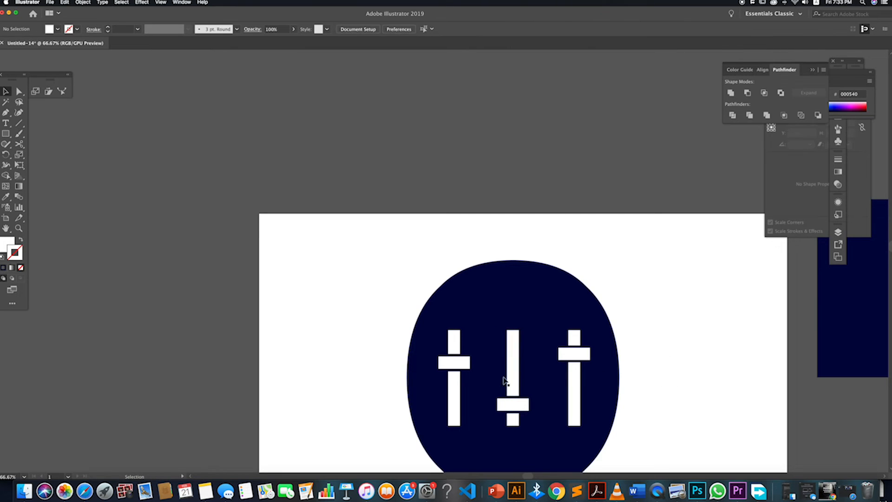
{"action": "left_click", "coordinate": [511, 381]}
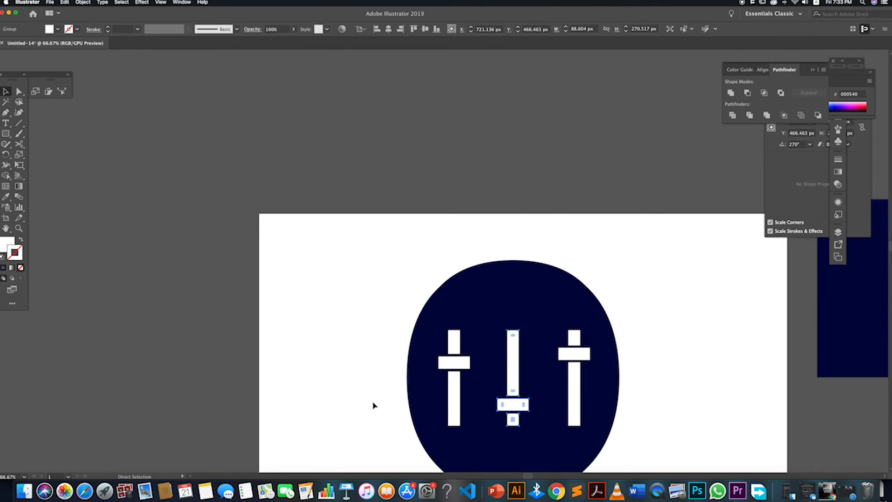
{"action": "left_click", "coordinate": [458, 379]}
{"action": "left_click", "coordinate": [464, 364], "text": "shift"}
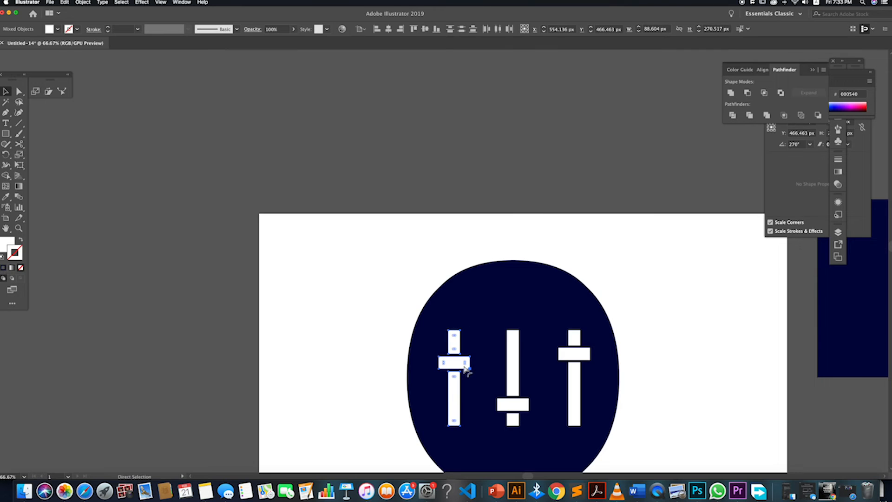
{"action": "left_click", "coordinate": [636, 392]}
Delete the old black slider O from the wordmark, keeping the large navy emblem and its sliders selected
{"action": "scroll", "coordinate": [637, 392], "scroll_direction": "down", "scroll_amount": 2}
{"action": "left_click_drag", "start_coordinate": [631, 439], "coordinate": [462, 269]}
{"action": "scroll", "coordinate": [630, 409], "scroll_direction": "down", "scroll_amount": 4}
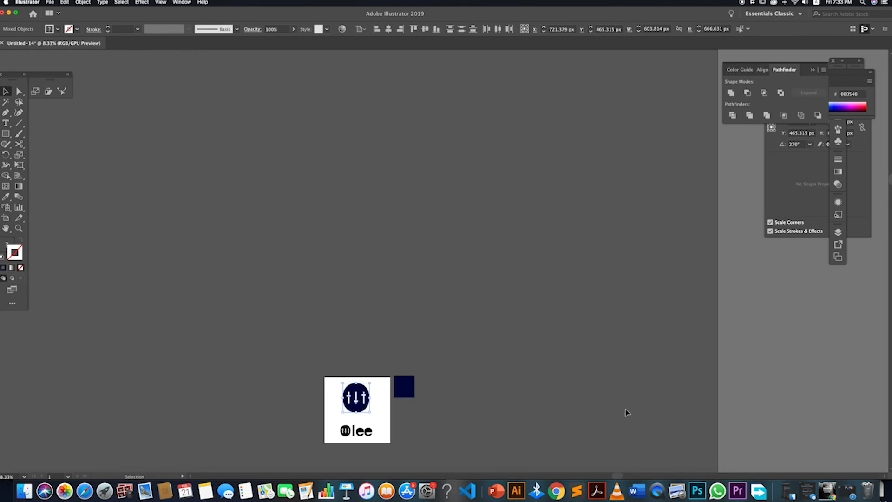
{"action": "scroll", "coordinate": [348, 442], "scroll_direction": "up", "scroll_amount": 4}
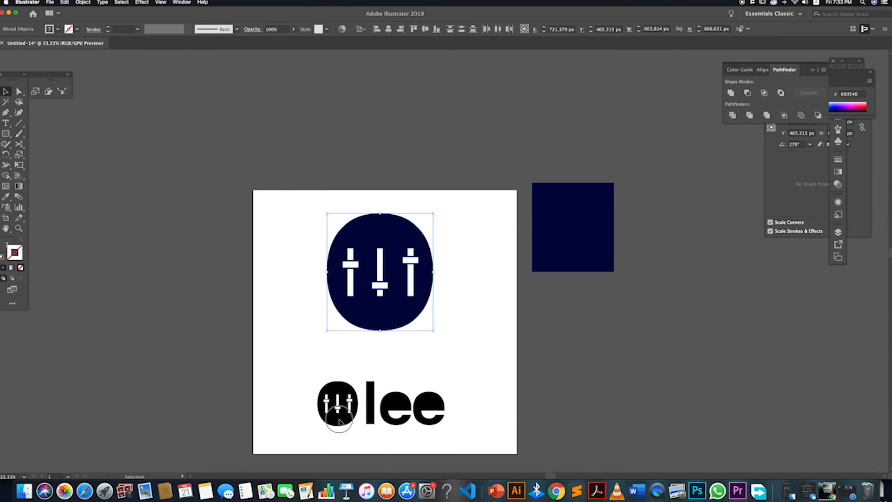
{"action": "left_click", "coordinate": [321, 387]}
{"action": "left_click", "coordinate": [372, 258]}
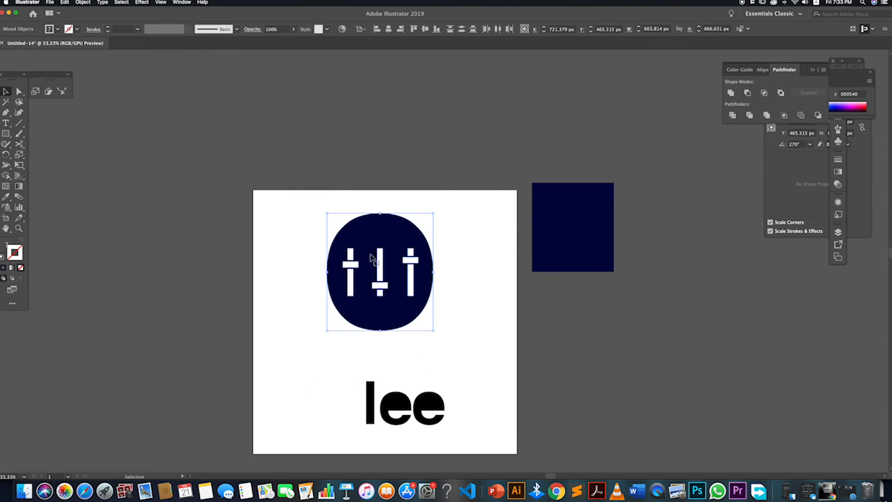
Copy the emblem down beside the lee letters, scaled to about 221 by 244 px, as the wordmark's O
{"action": "left_click_drag", "start_coordinate": [384, 263], "coordinate": [327, 381]}
{"action": "left_click_drag", "start_coordinate": [326, 387], "coordinate": [317, 389]}
{"action": "left_click_drag", "start_coordinate": [365, 340], "coordinate": [331, 376]}
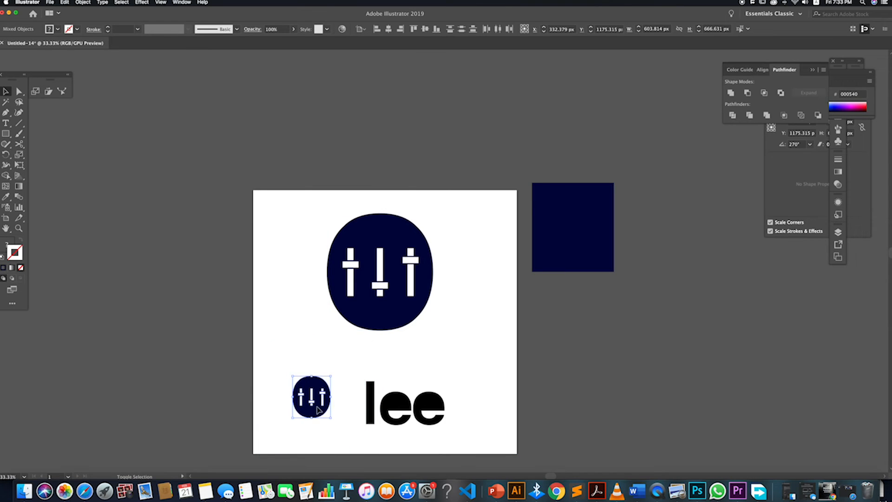
{"action": "left_click_drag", "start_coordinate": [320, 411], "coordinate": [345, 417]}
{"action": "left_click_drag", "start_coordinate": [321, 380], "coordinate": [320, 380]}
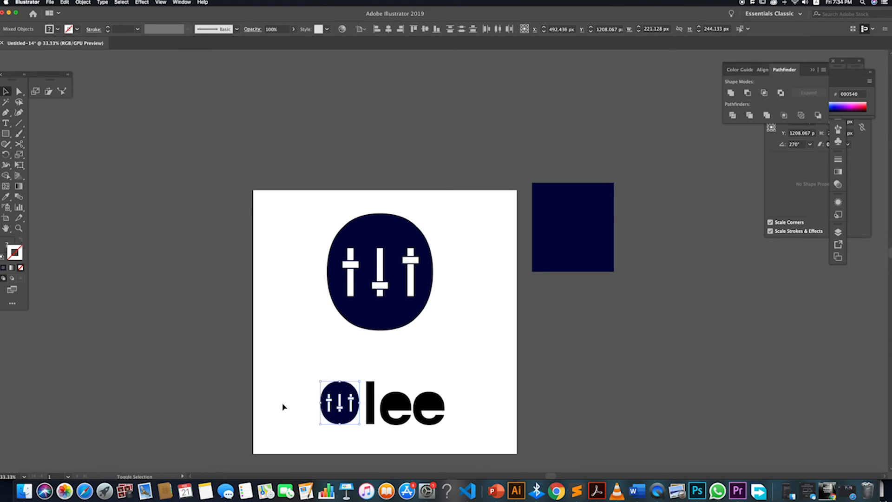
{"action": "left_click", "coordinate": [283, 406]}
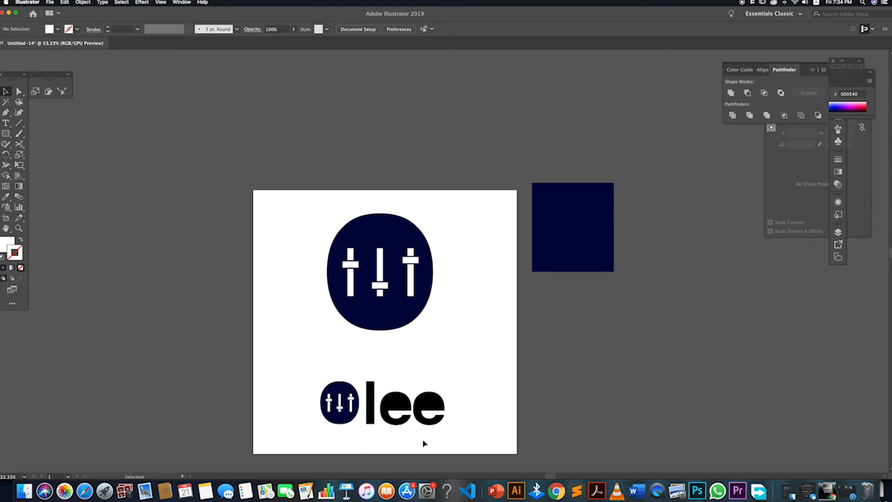
Try filling the whole large emblem, sliders included, with black #000000
{"action": "left_click_drag", "start_coordinate": [320, 210], "coordinate": [440, 333]}
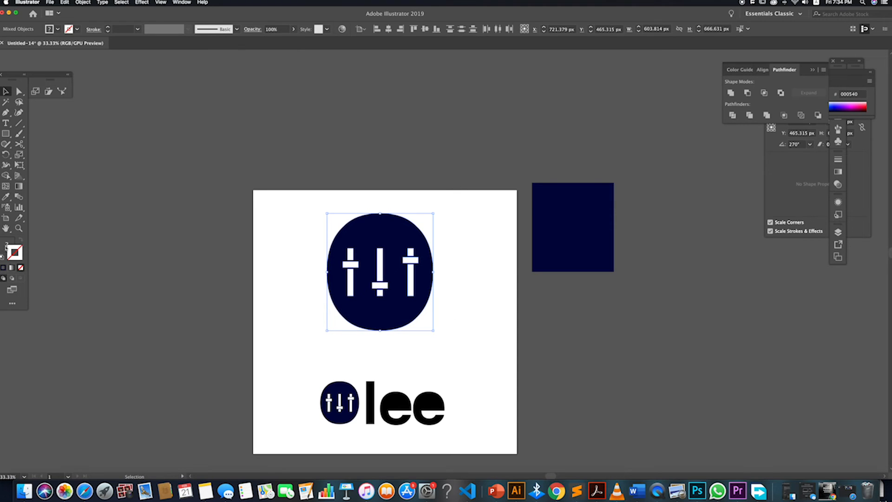
{"action": "double_click", "coordinate": [6, 247]}
{"action": "left_click_drag", "start_coordinate": [595, 369], "coordinate": [623, 414]}
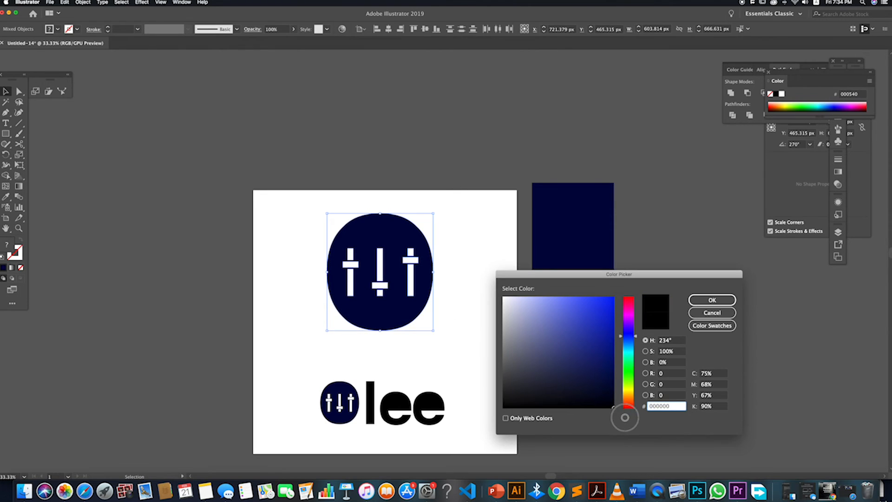
{"action": "left_click", "coordinate": [711, 301]}
{"action": "left_click", "coordinate": [502, 318]}
{"action": "key", "text": "ctrl+z"}
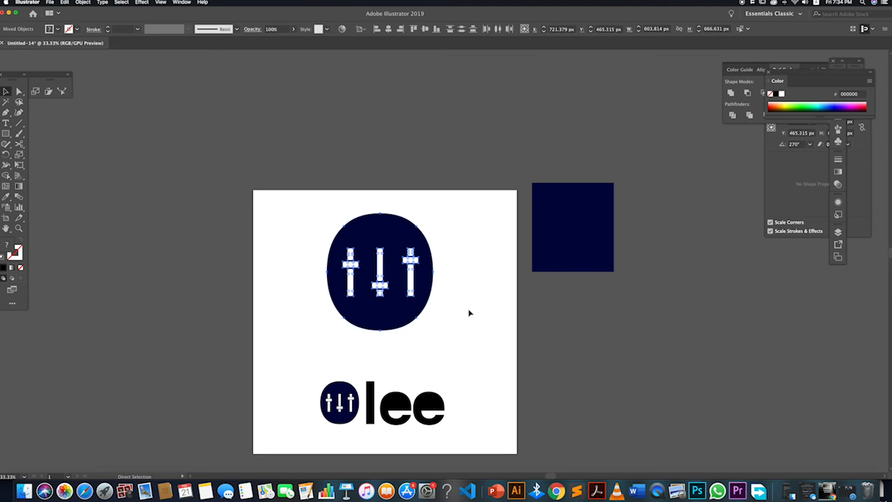
Isolate the large emblem's O shape, fill it with black #000000 and leave isolation mode
{"action": "double_click", "coordinate": [378, 315]}
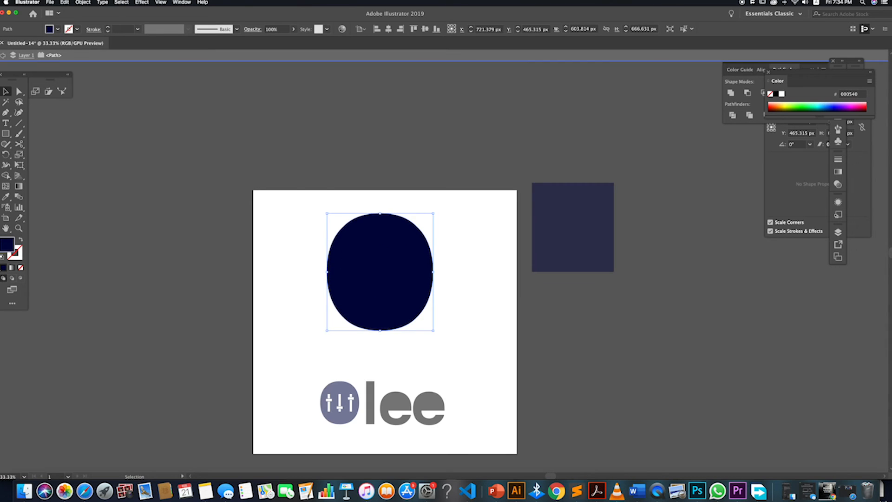
{"action": "double_click", "coordinate": [6, 247]}
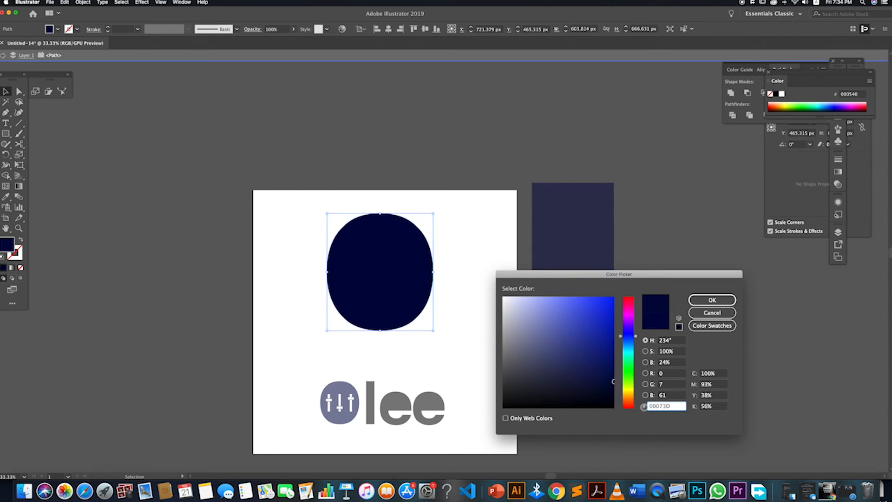
{"action": "left_click_drag", "start_coordinate": [607, 404], "coordinate": [620, 412]}
{"action": "left_click", "coordinate": [712, 300]}
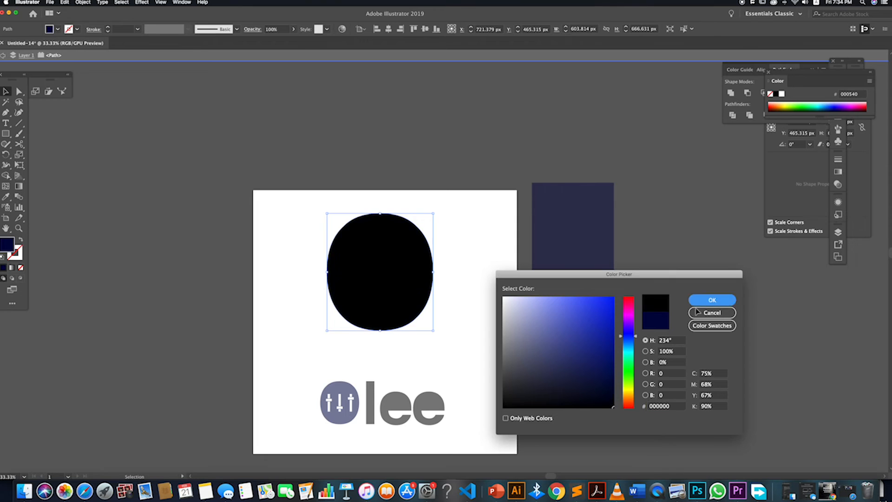
{"action": "double_click", "coordinate": [520, 406]}
Fill the wordmark's isolated O shape with black #000000, and delete the navy reference square beside the artboard
{"action": "double_click", "coordinate": [334, 418]}
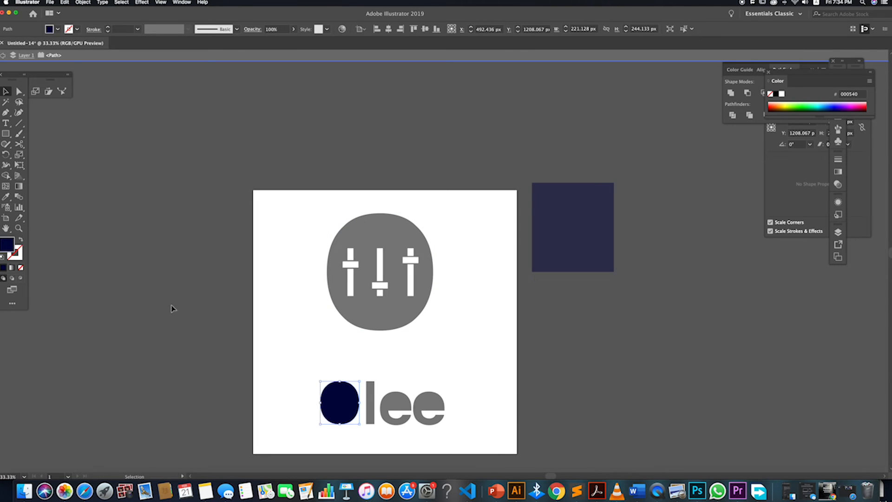
{"action": "double_click", "coordinate": [8, 246]}
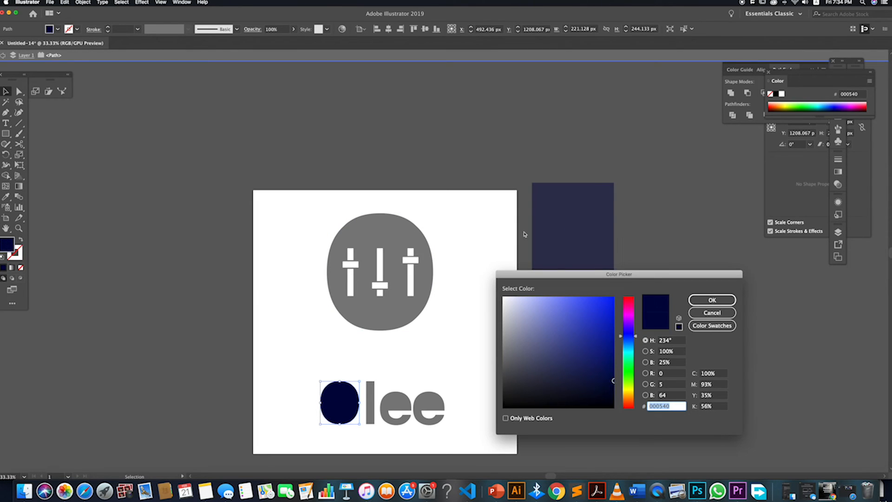
{"action": "left_click", "coordinate": [711, 300]}
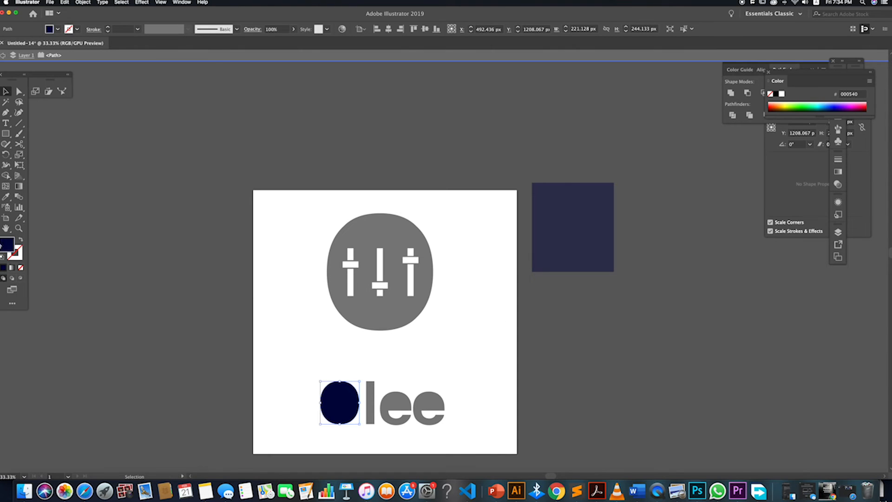
{"action": "double_click", "coordinate": [7, 246]}
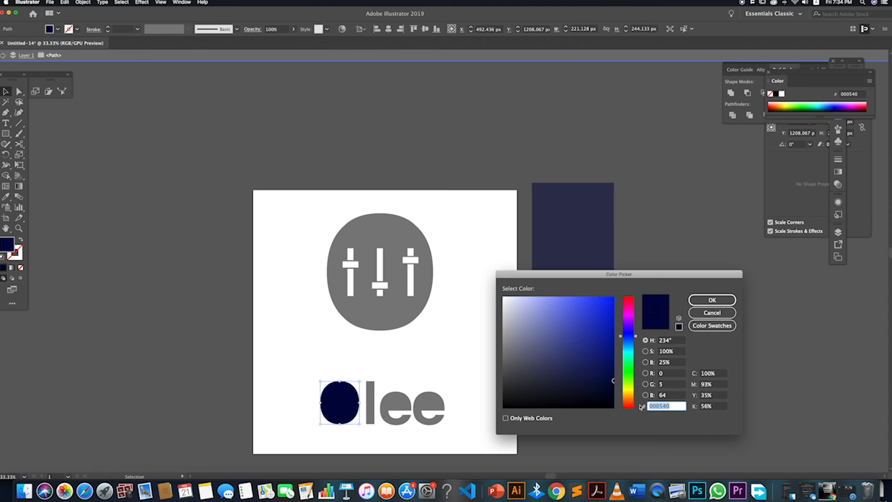
{"action": "left_click", "coordinate": [673, 409]}
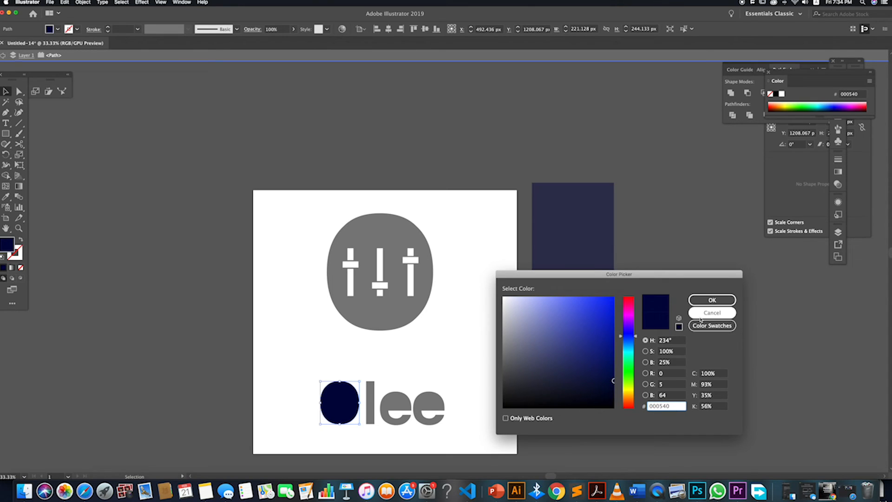
{"action": "left_click_drag", "start_coordinate": [548, 319], "coordinate": [646, 420]}
{"action": "key", "text": "Return"}
{"action": "left_click", "coordinate": [628, 365]}
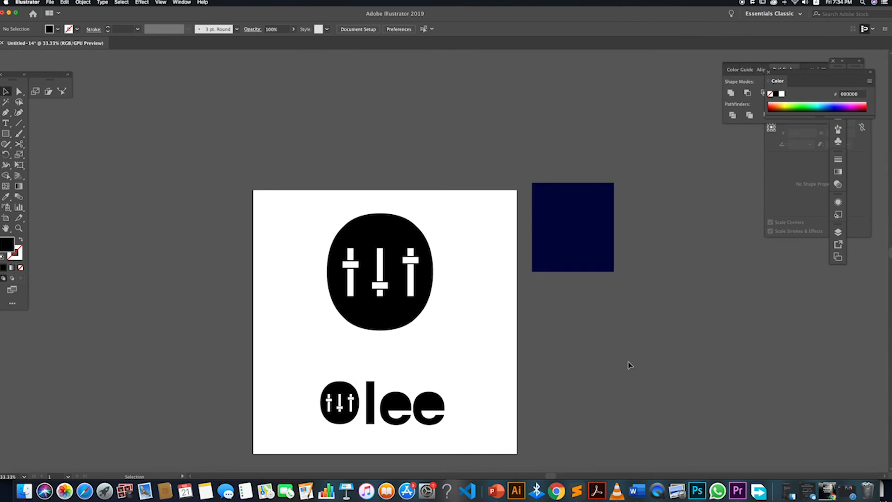
{"action": "left_click", "coordinate": [572, 267]}
{"action": "key", "text": "Delete"}
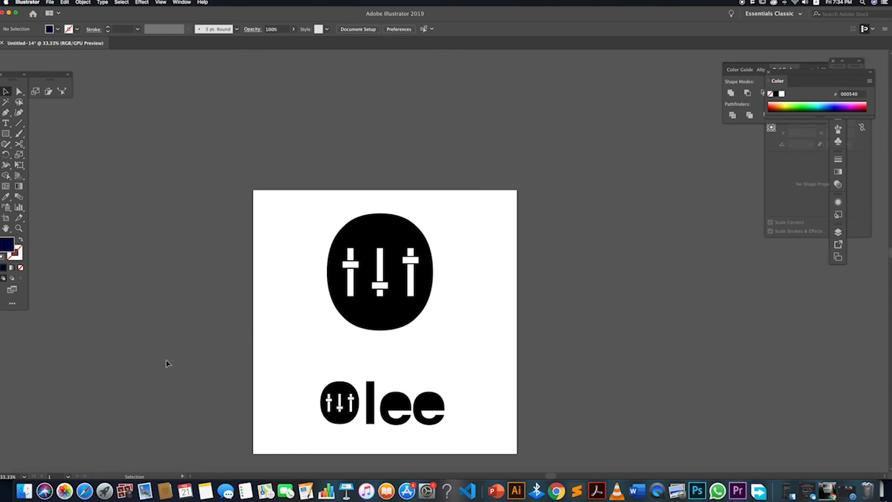
Switch to Safari and run a Google image search for MOCKUP
{"action": "left_click", "coordinate": [85, 491]}
{"action": "left_click", "coordinate": [425, 47]}
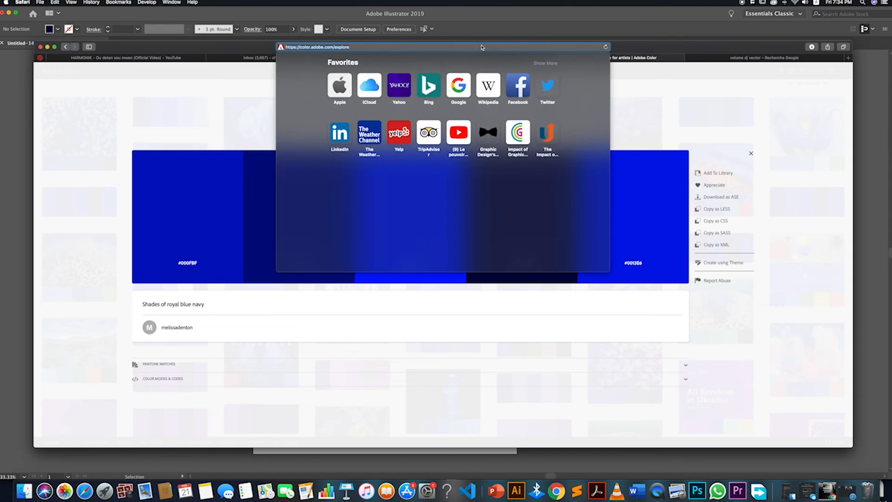
{"action": "type", "text": "GOOgle.com"}
{"action": "key", "text": "Return"}
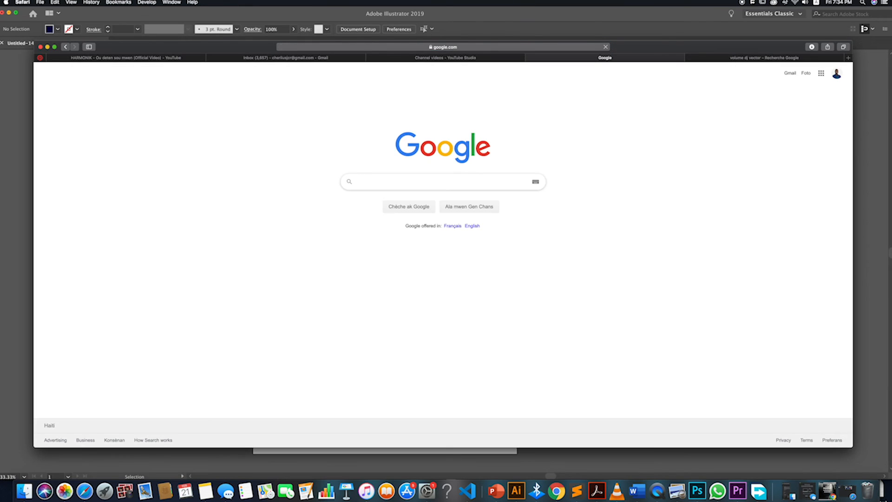
{"action": "type", "text": "MOCKUP"}
{"action": "key", "text": "Return"}
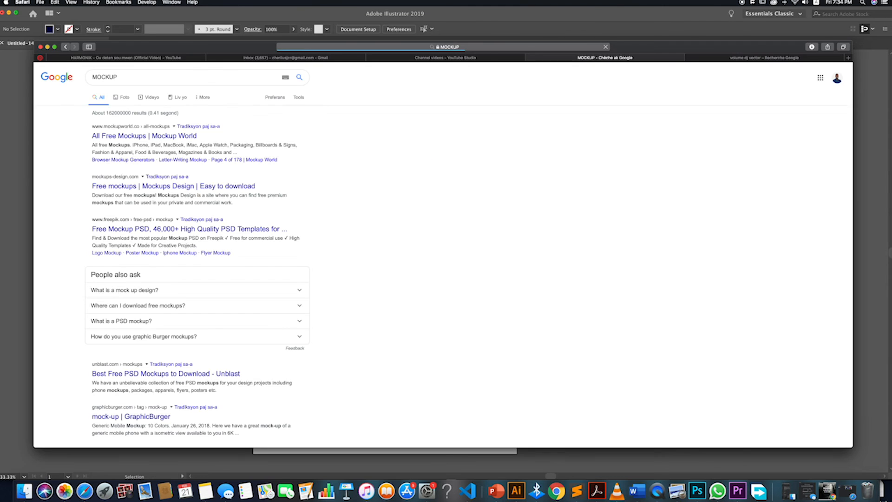
{"action": "left_click", "coordinate": [125, 98]}
Go to the Freepik website in the same browser tab
{"action": "left_click", "coordinate": [319, 48]}
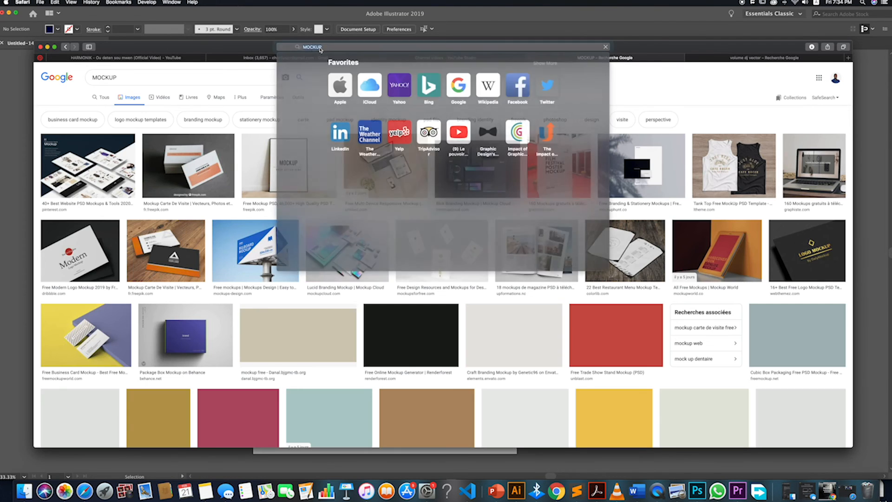
{"action": "type", "text": "F"}
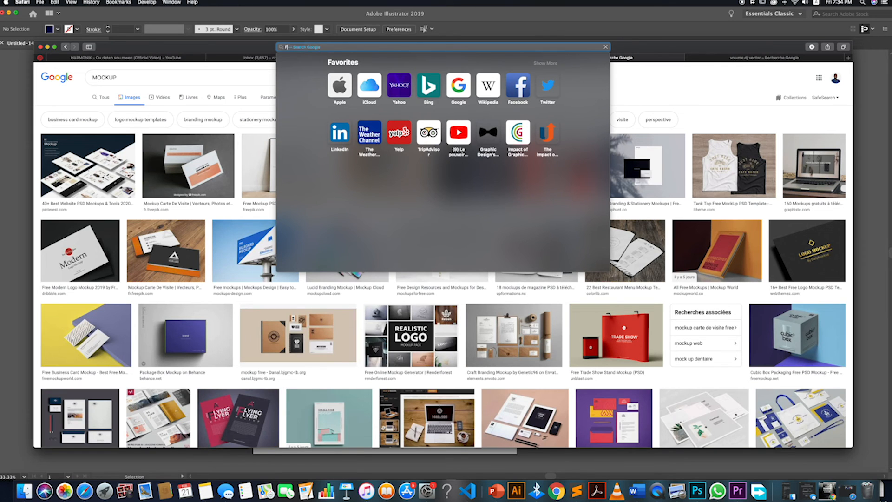
{"action": "type", "text": "reepik"}
{"action": "key", "text": "Return"}
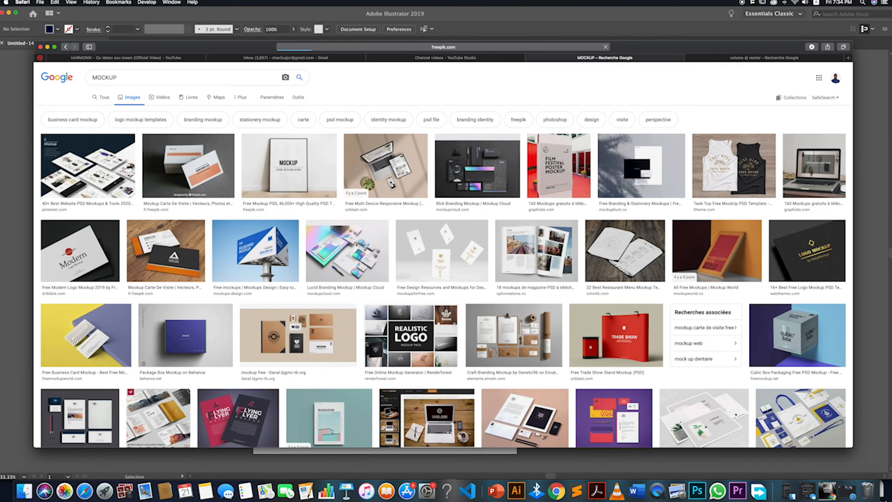
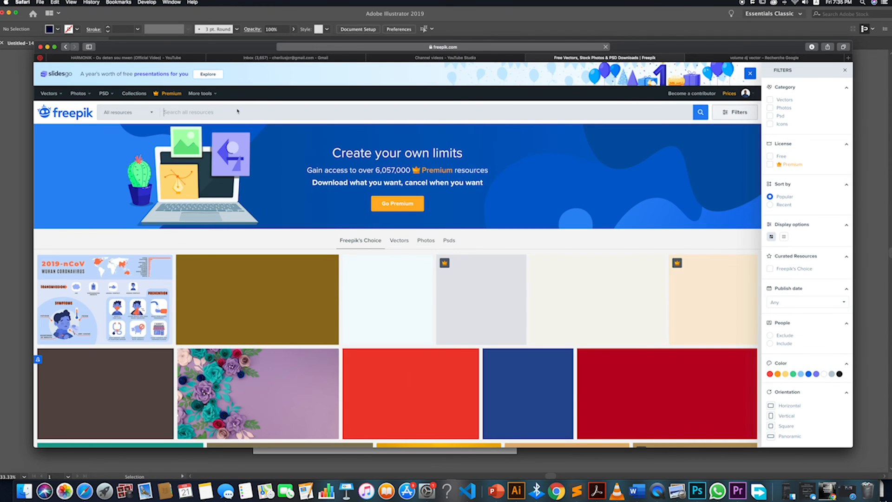
Search Freepik's resources for MOCKUP DJ
{"action": "type", "text": "MOCU"}
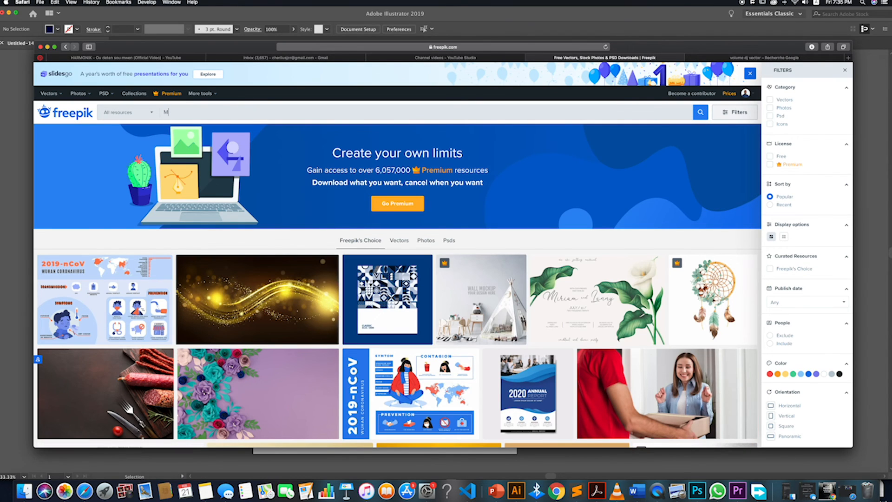
{"action": "type", "text": "OCKUP DJ"}
{"action": "key", "text": "Return"}
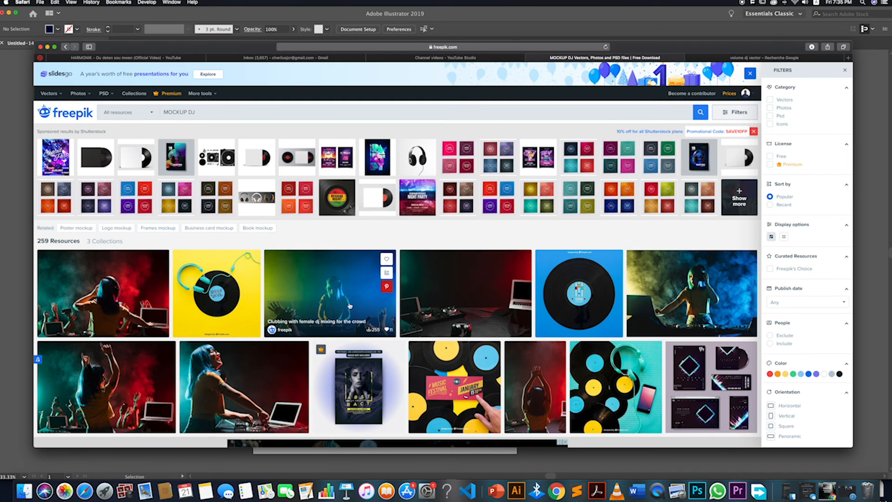
Look through the first page of MOCKUP DJ results for mockups suited to presenting the logo
{"action": "scroll", "coordinate": [468, 326], "scroll_direction": "down", "scroll_amount": 3}
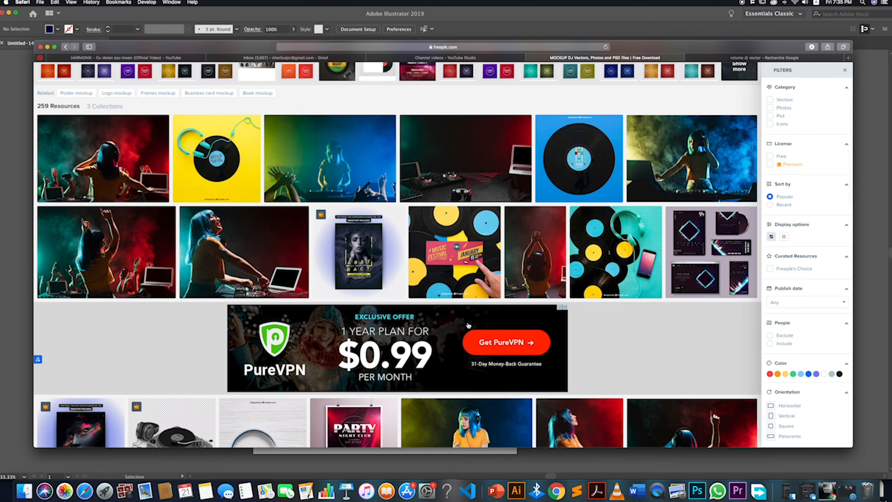
{"action": "scroll", "coordinate": [469, 326], "scroll_direction": "down", "scroll_amount": 3}
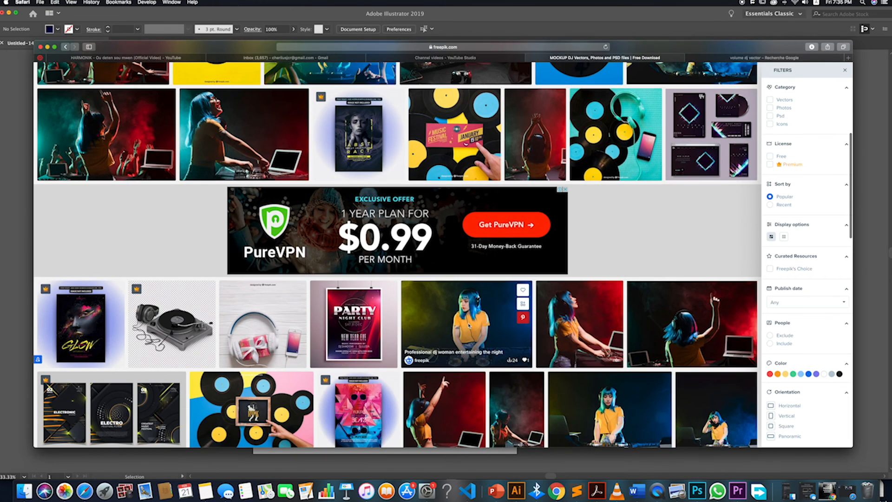
{"action": "scroll", "coordinate": [469, 326], "scroll_direction": "down", "scroll_amount": 3}
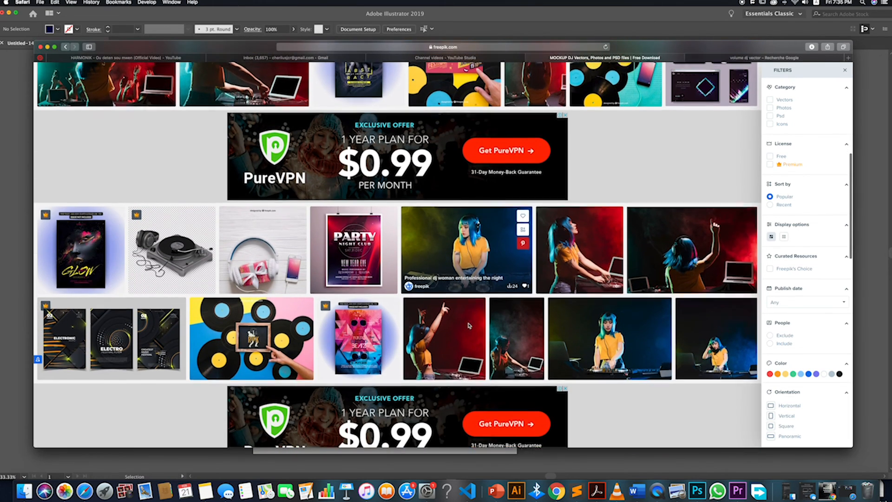
{"action": "scroll", "coordinate": [470, 325], "scroll_direction": "down", "scroll_amount": 6}
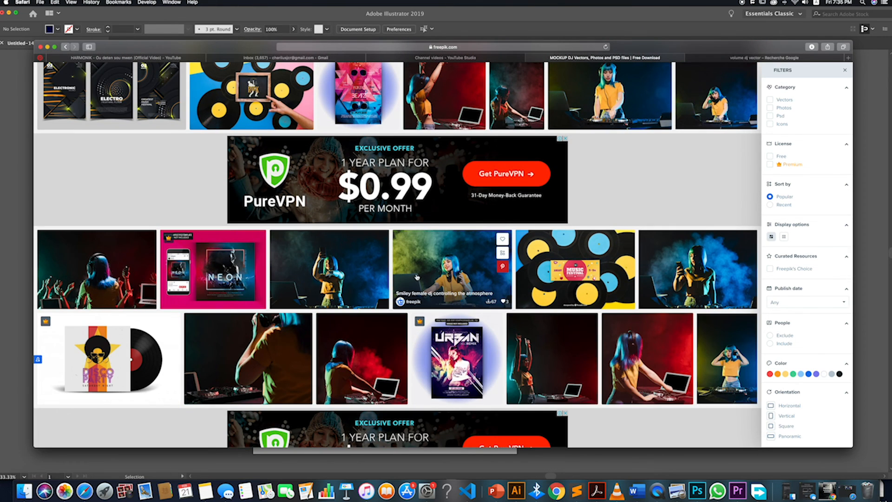
{"action": "scroll", "coordinate": [421, 314], "scroll_direction": "down", "scroll_amount": 5}
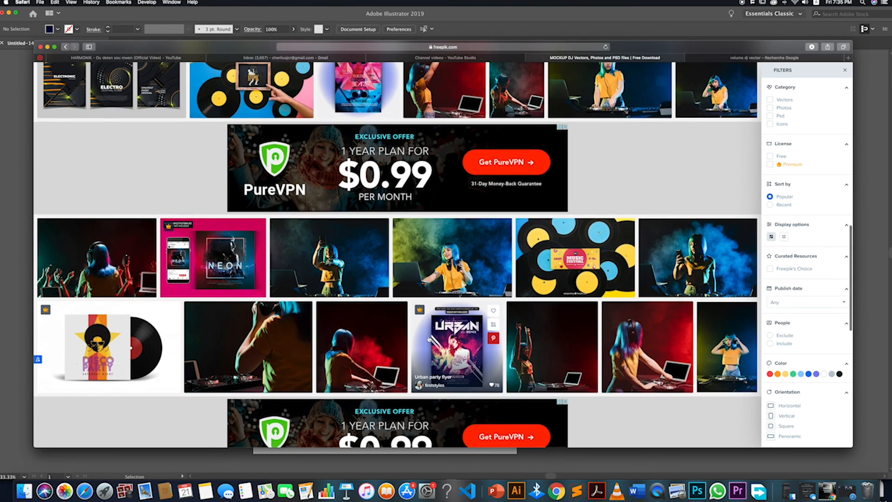
{"action": "scroll", "coordinate": [429, 339], "scroll_direction": "up", "scroll_amount": 1}
{"action": "scroll", "coordinate": [429, 339], "scroll_direction": "down", "scroll_amount": 1}
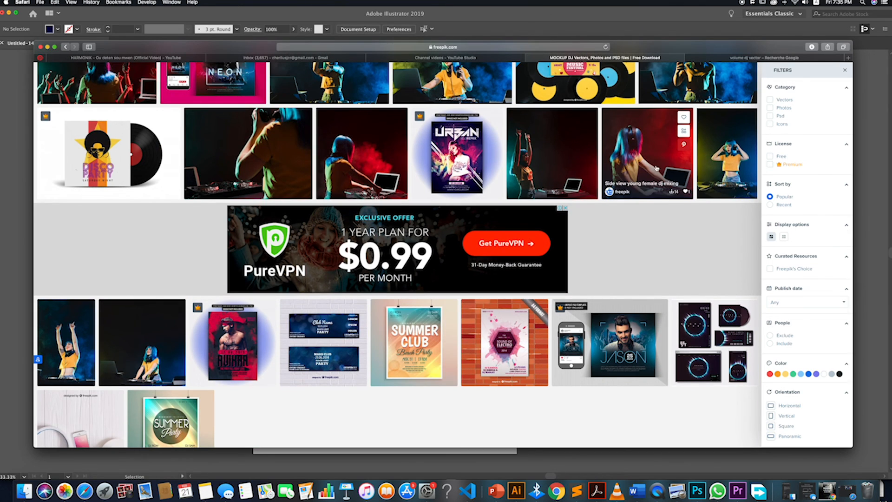
{"action": "scroll", "coordinate": [657, 168], "scroll_direction": "down", "scroll_amount": 2}
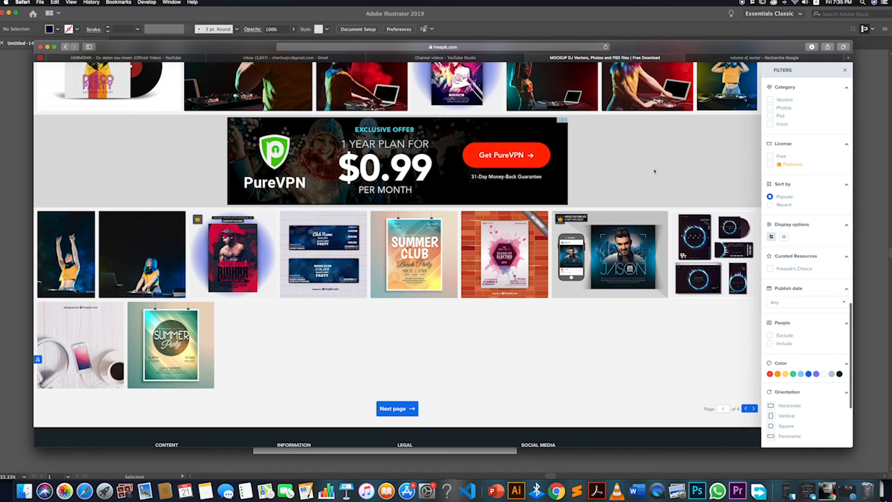
{"action": "scroll", "coordinate": [654, 171], "scroll_direction": "down", "scroll_amount": 1}
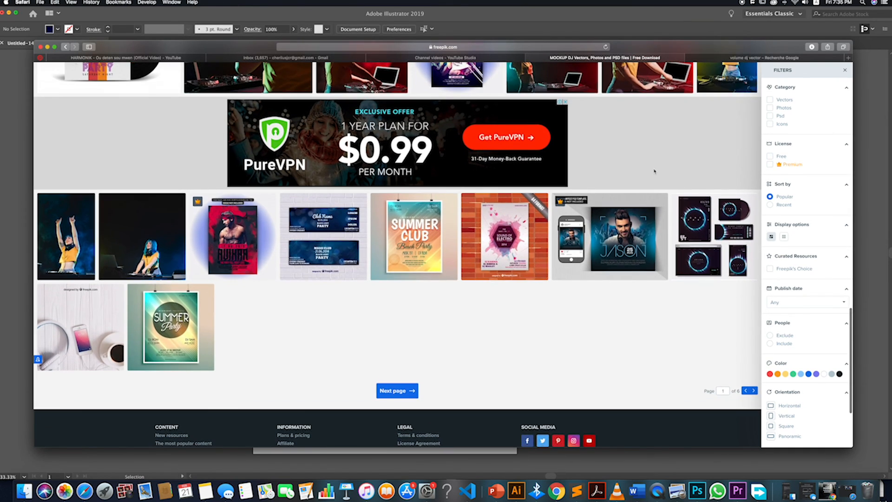
{"action": "scroll", "coordinate": [655, 171], "scroll_direction": "up", "scroll_amount": 15}
{"action": "scroll", "coordinate": [655, 171], "scroll_direction": "up", "scroll_amount": 10}
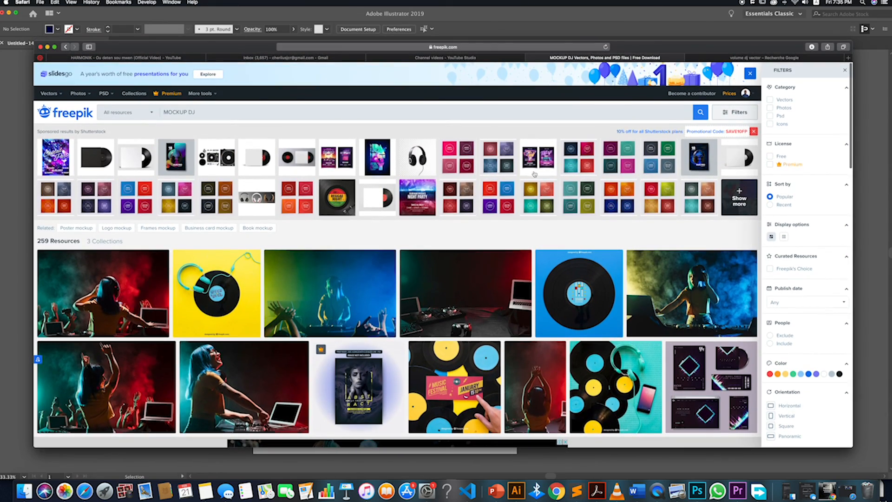
Open the Blue vinyl mockup from the results and start its free download
{"action": "scroll", "coordinate": [515, 177], "scroll_direction": "down", "scroll_amount": 3}
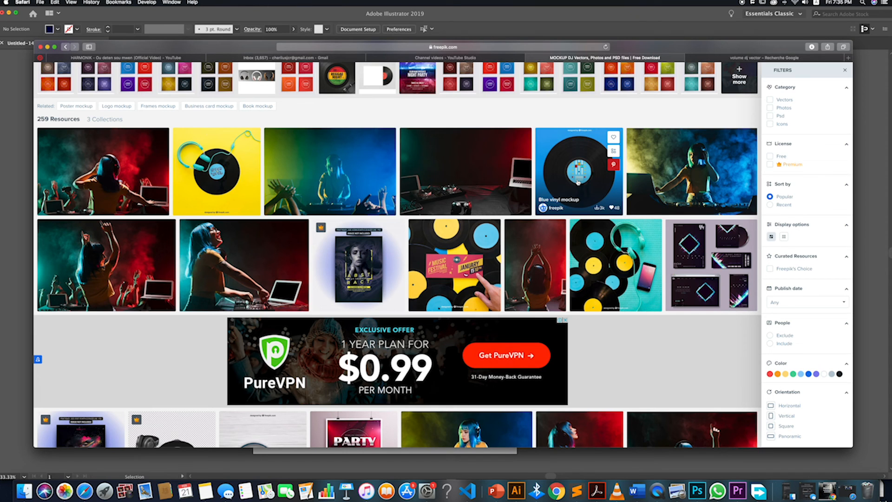
{"action": "scroll", "coordinate": [579, 181], "scroll_direction": "down", "scroll_amount": 1}
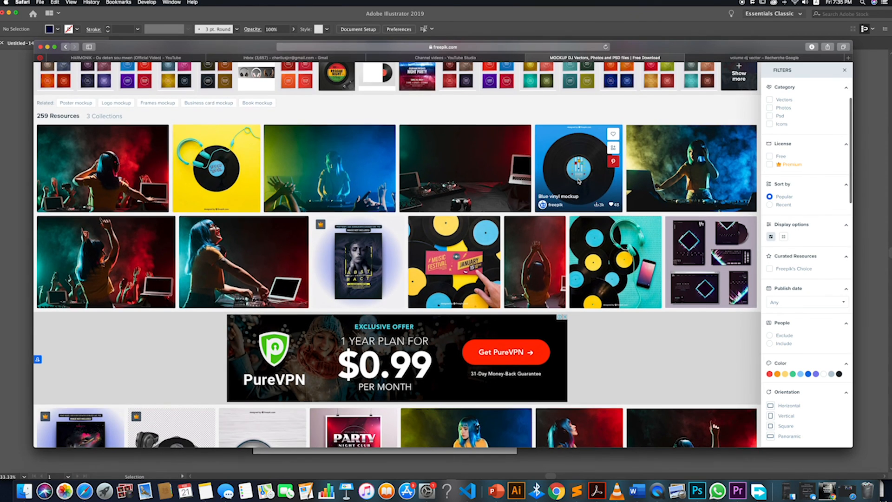
{"action": "left_click", "coordinate": [578, 174]}
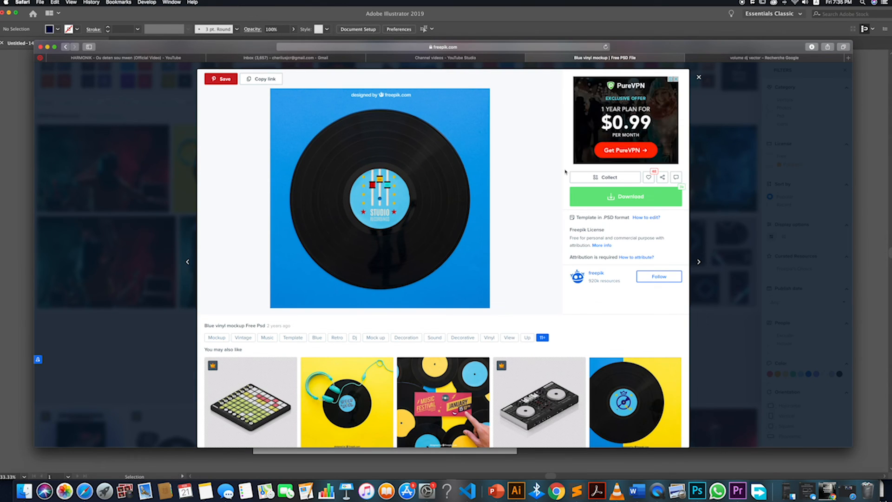
{"action": "left_click", "coordinate": [619, 195]}
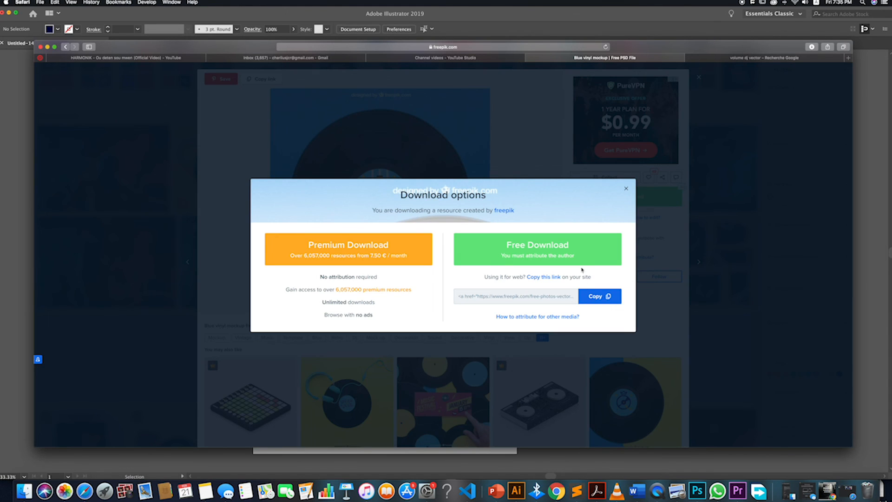
{"action": "left_click", "coordinate": [581, 257]}
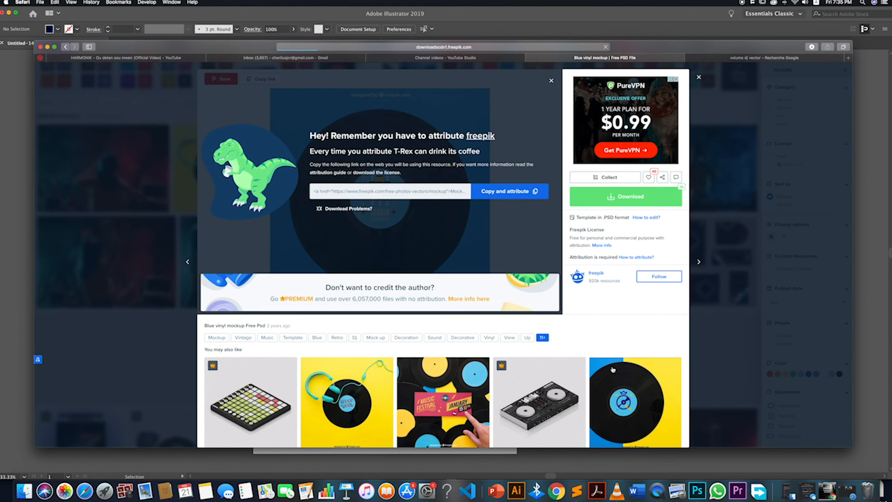
Open the related Music mockup with the white headphones and phone, and start its free download
{"action": "scroll", "coordinate": [613, 369], "scroll_direction": "down", "scroll_amount": 3}
{"action": "scroll", "coordinate": [589, 324], "scroll_direction": "down", "scroll_amount": 2}
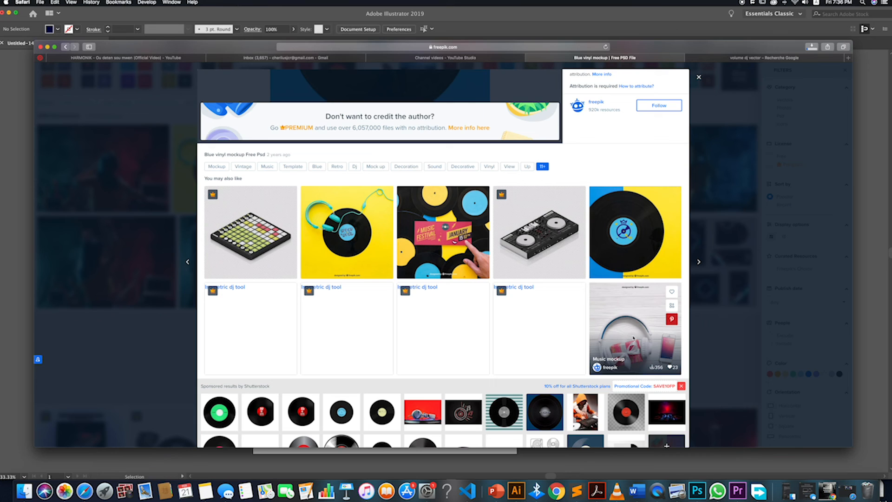
{"action": "left_click", "coordinate": [633, 338]}
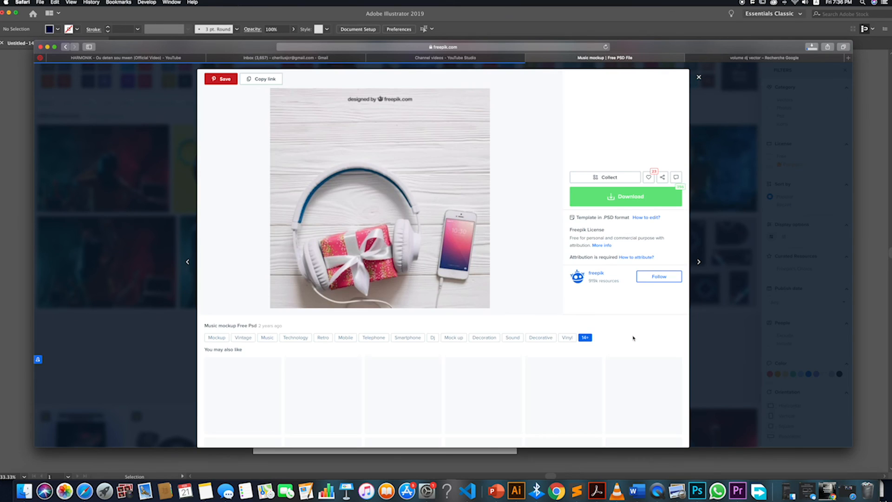
{"action": "scroll", "coordinate": [466, 263], "scroll_direction": "down", "scroll_amount": 2}
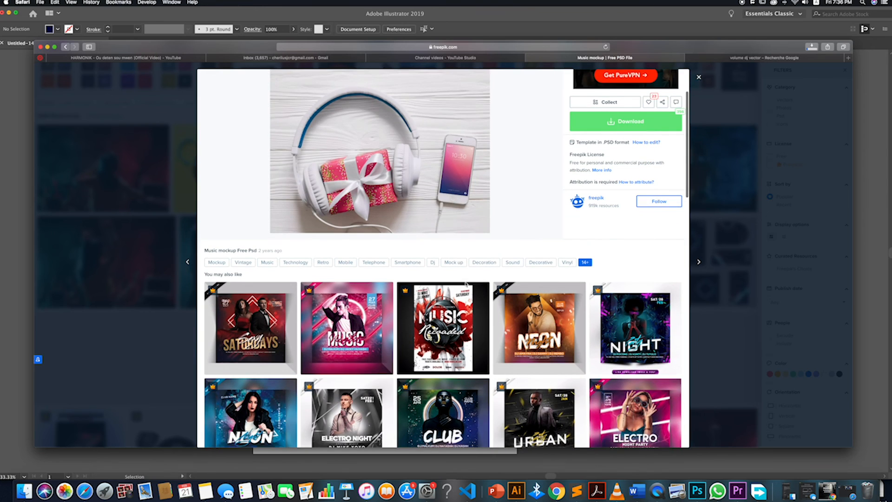
{"action": "scroll", "coordinate": [466, 278], "scroll_direction": "up", "scroll_amount": 3}
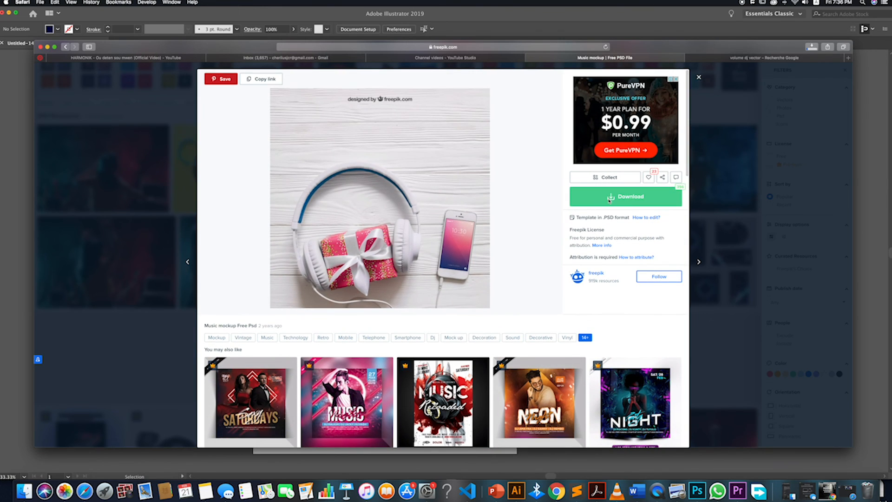
{"action": "left_click", "coordinate": [609, 201]}
{"action": "left_click", "coordinate": [528, 246]}
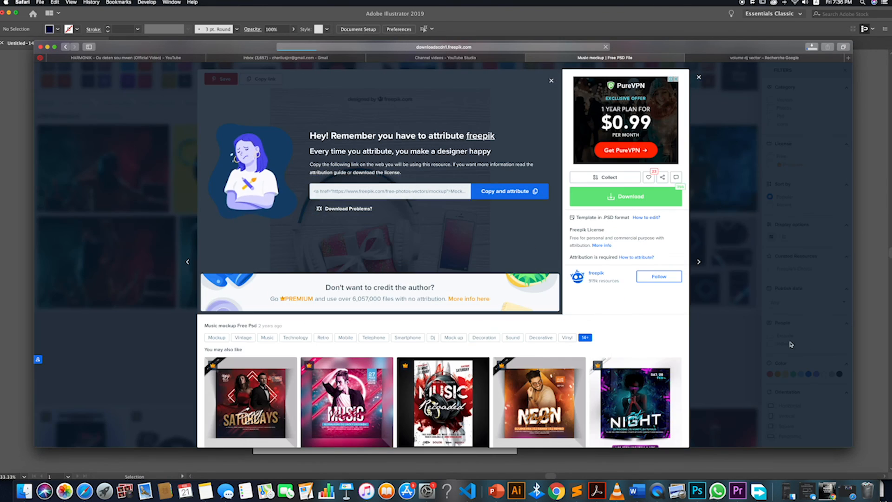
Close the Music mockup preview to return to the search results, and check the progress of the mockup downloads
{"action": "left_click", "coordinate": [699, 78]}
{"action": "scroll", "coordinate": [542, 212], "scroll_direction": "down", "scroll_amount": 5}
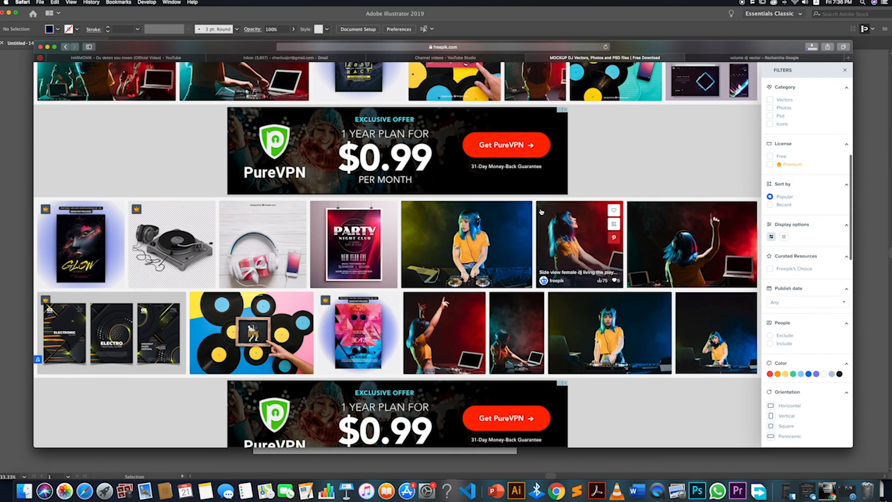
{"action": "scroll", "coordinate": [541, 212], "scroll_direction": "down", "scroll_amount": 5}
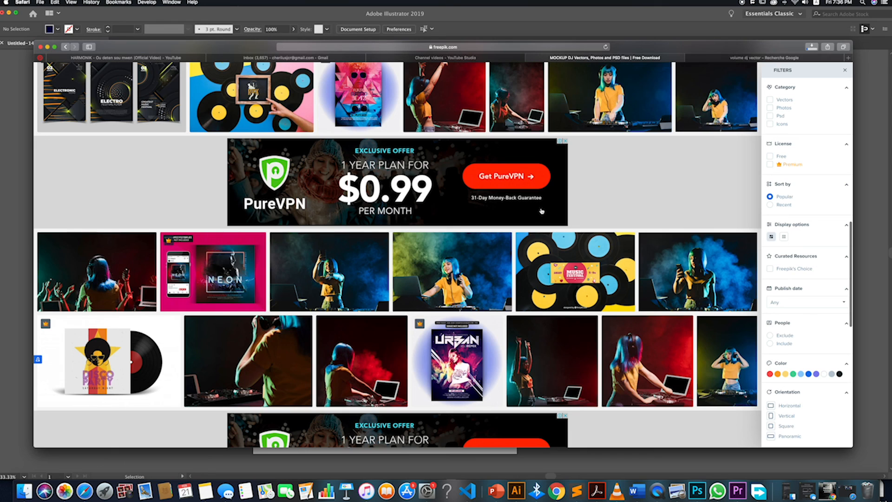
{"action": "left_click", "coordinate": [814, 47]}
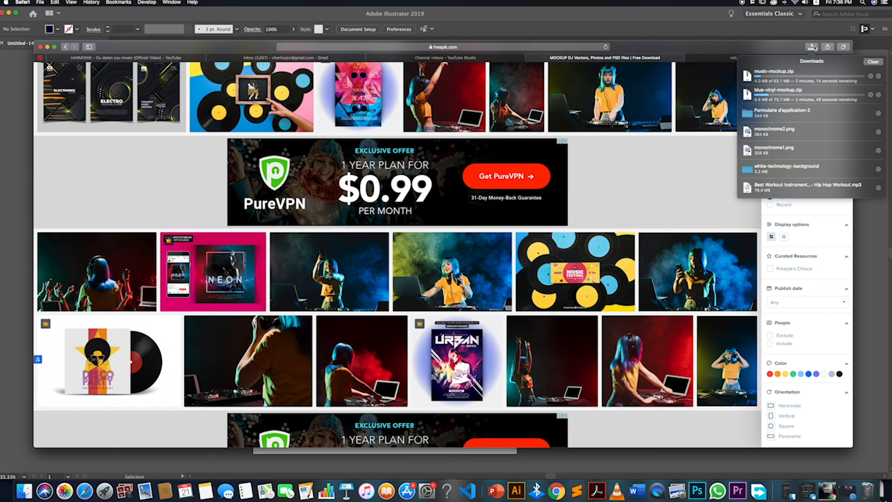
{"action": "left_click", "coordinate": [814, 47]}
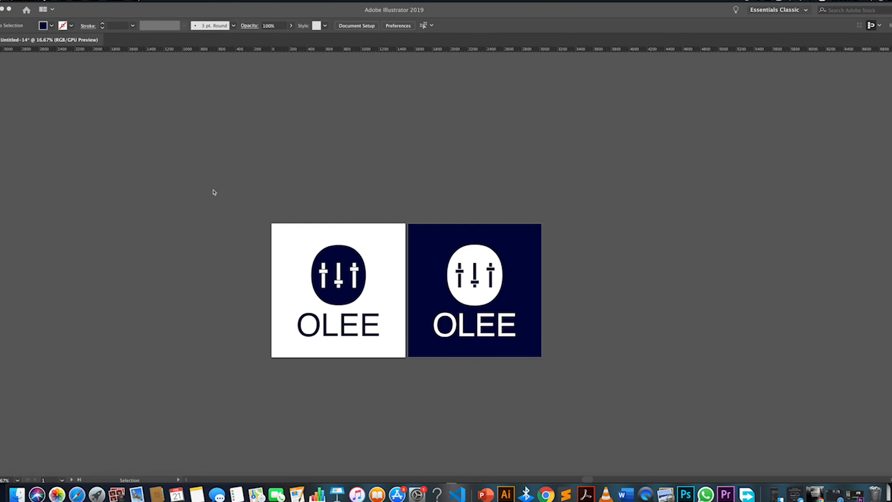
Examine the navy-on-white and white-on-navy versions of the OLEE logo side by side, both up close and at small size
{"action": "scroll", "coordinate": [379, 266], "scroll_direction": "down", "scroll_amount": 3}
{"action": "scroll", "coordinate": [511, 274], "scroll_direction": "up", "scroll_amount": 4}
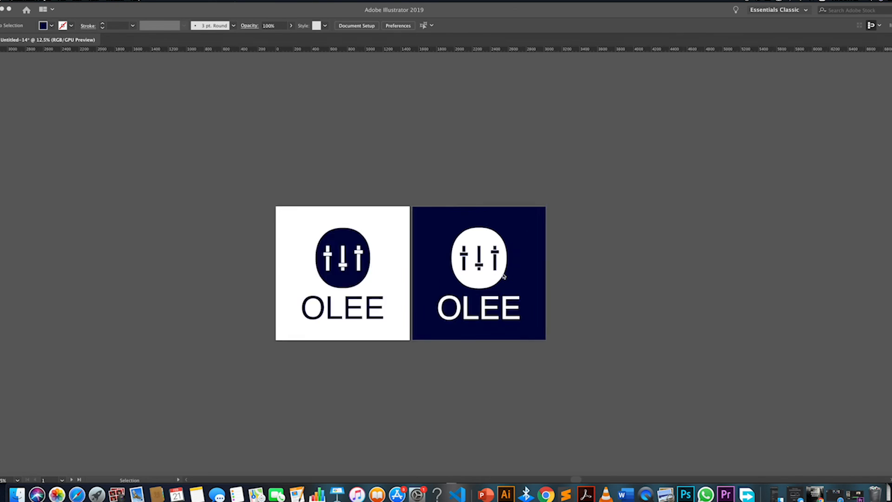
{"action": "scroll", "coordinate": [503, 276], "scroll_direction": "up", "scroll_amount": 1}
{"action": "scroll", "coordinate": [161, 290], "scroll_direction": "up", "scroll_amount": 2}
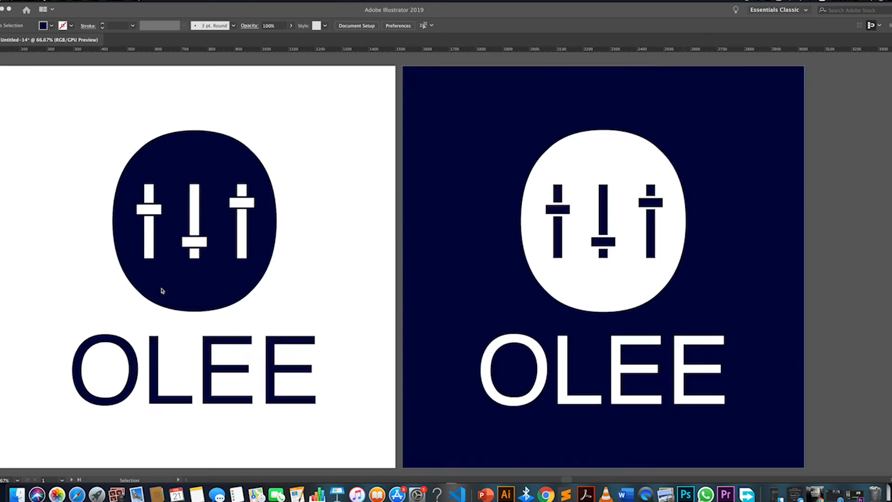
{"action": "scroll", "coordinate": [160, 284], "scroll_direction": "down", "scroll_amount": 3}
{"action": "scroll", "coordinate": [161, 286], "scroll_direction": "up", "scroll_amount": 4}
{"action": "scroll", "coordinate": [163, 287], "scroll_direction": "down", "scroll_amount": 4}
{"action": "scroll", "coordinate": [162, 288], "scroll_direction": "up", "scroll_amount": 4}
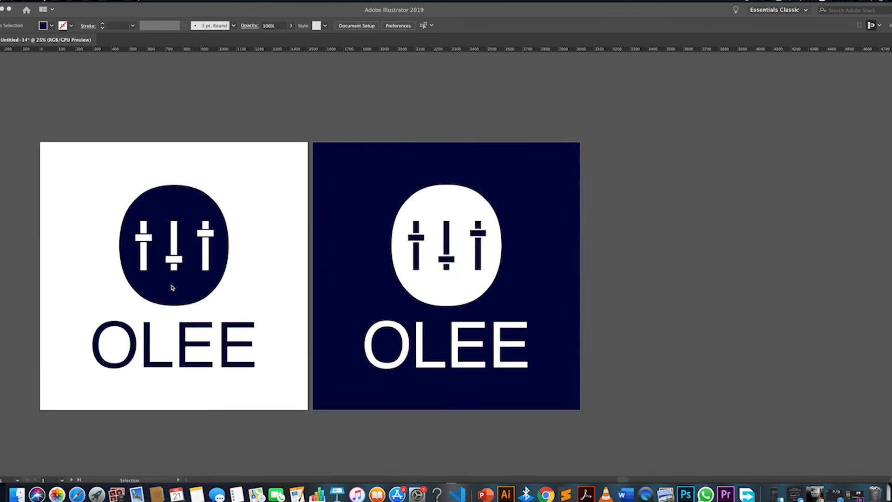
{"action": "scroll", "coordinate": [170, 225], "scroll_direction": "down", "scroll_amount": 3}
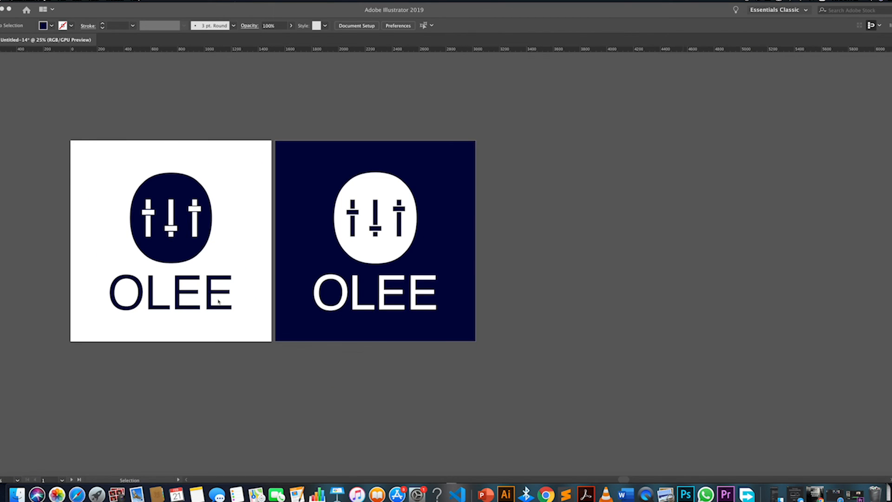
{"action": "scroll", "coordinate": [219, 302], "scroll_direction": "up", "scroll_amount": 1}
{"action": "scroll", "coordinate": [218, 302], "scroll_direction": "down", "scroll_amount": 2}
{"action": "scroll", "coordinate": [195, 286], "scroll_direction": "left", "scroll_amount": 1}
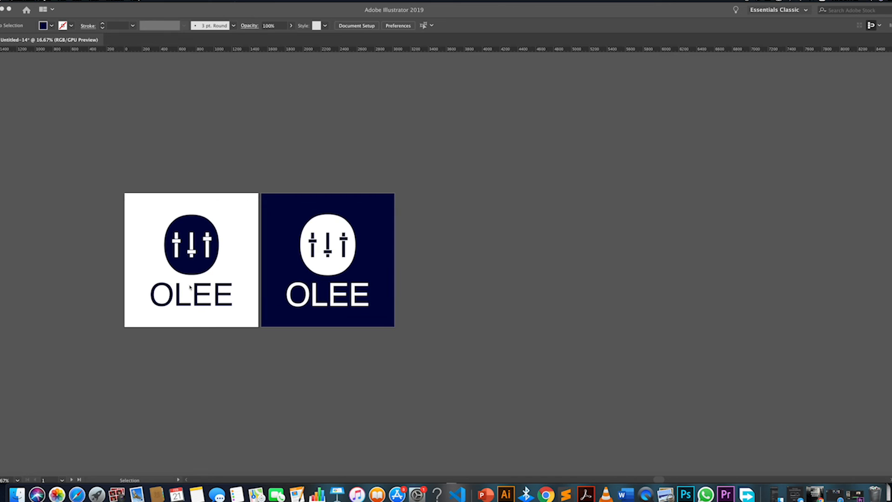
{"action": "scroll", "coordinate": [190, 287], "scroll_direction": "left", "scroll_amount": 4}
{"action": "scroll", "coordinate": [358, 285], "scroll_direction": "up", "scroll_amount": 4}
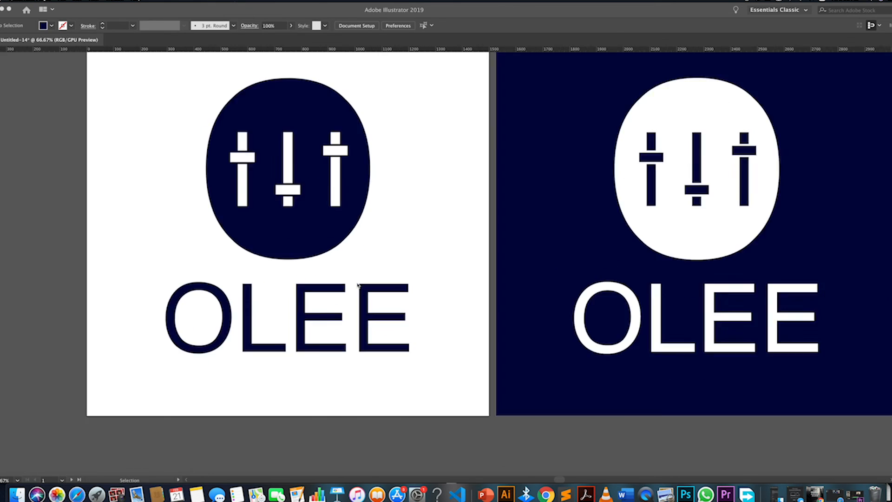
{"action": "scroll", "coordinate": [358, 285], "scroll_direction": "down", "scroll_amount": 4}
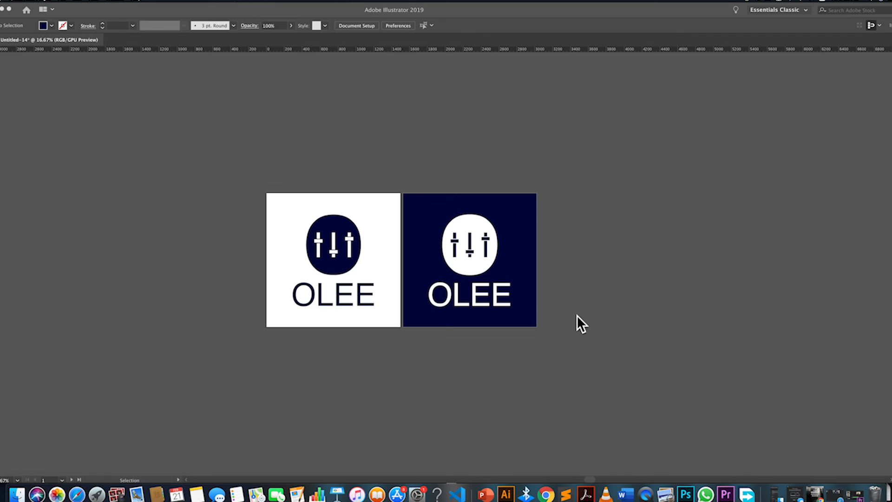
Switch to Photoshop, and adjust the size and position of the OLEE logo above the laptop in the baby photo
{"action": "left_click", "coordinate": [686, 495]}
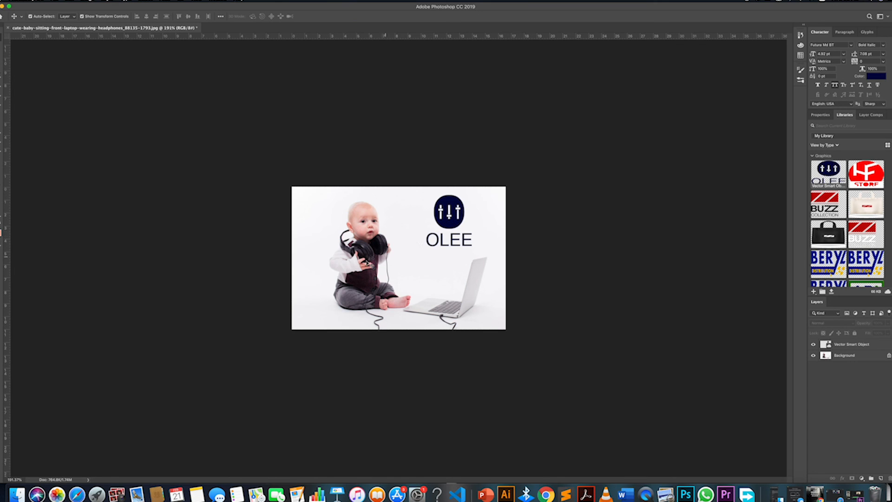
{"action": "left_click", "coordinate": [453, 214]}
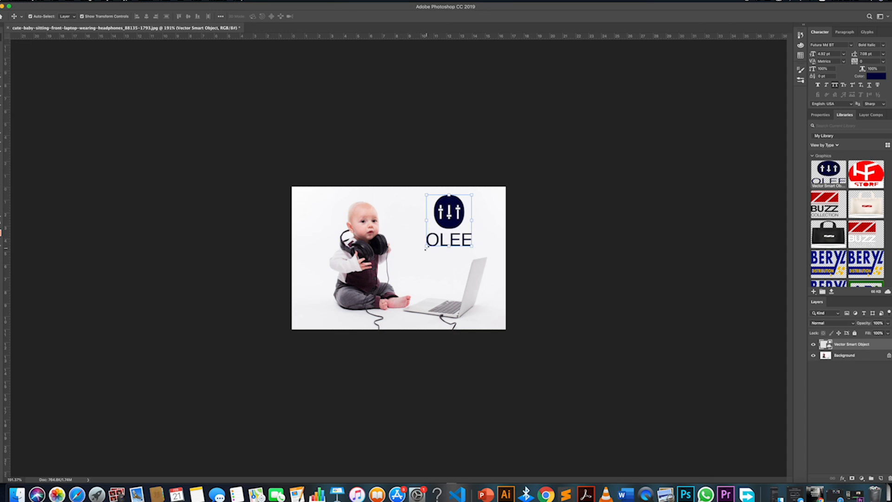
{"action": "left_click_drag", "start_coordinate": [427, 248], "coordinate": [416, 264]}
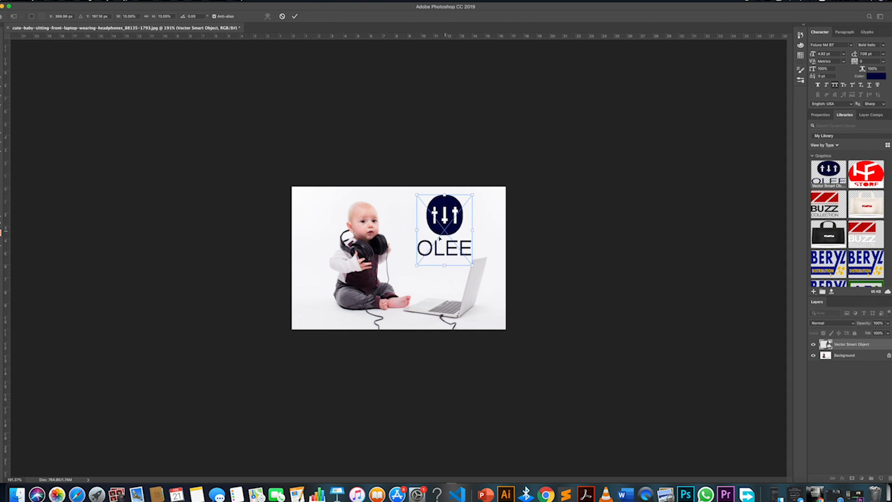
{"action": "left_click_drag", "start_coordinate": [458, 218], "coordinate": [466, 200]}
{"action": "left_click", "coordinate": [295, 17]}
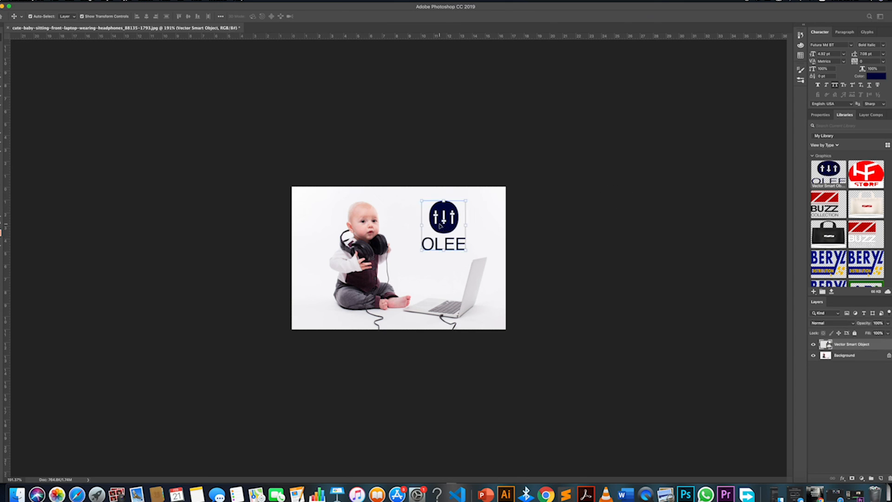
Switch back to Adobe Illustrator
{"action": "left_click", "coordinate": [506, 494]}
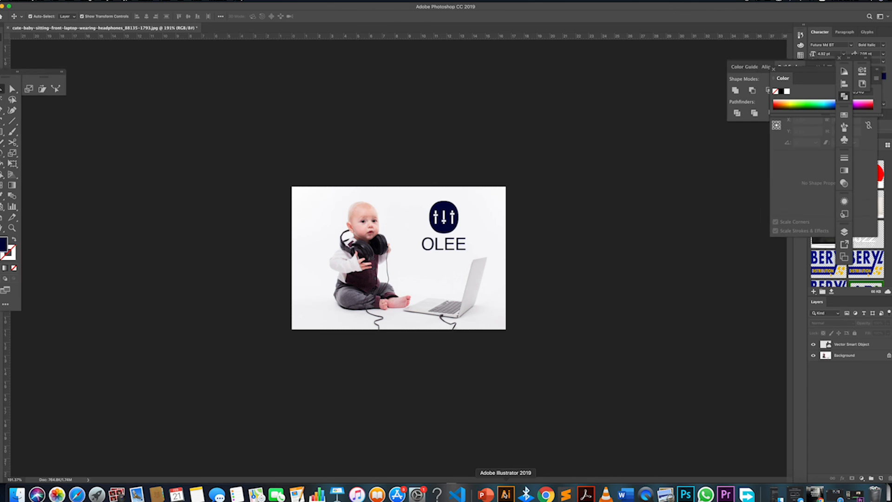